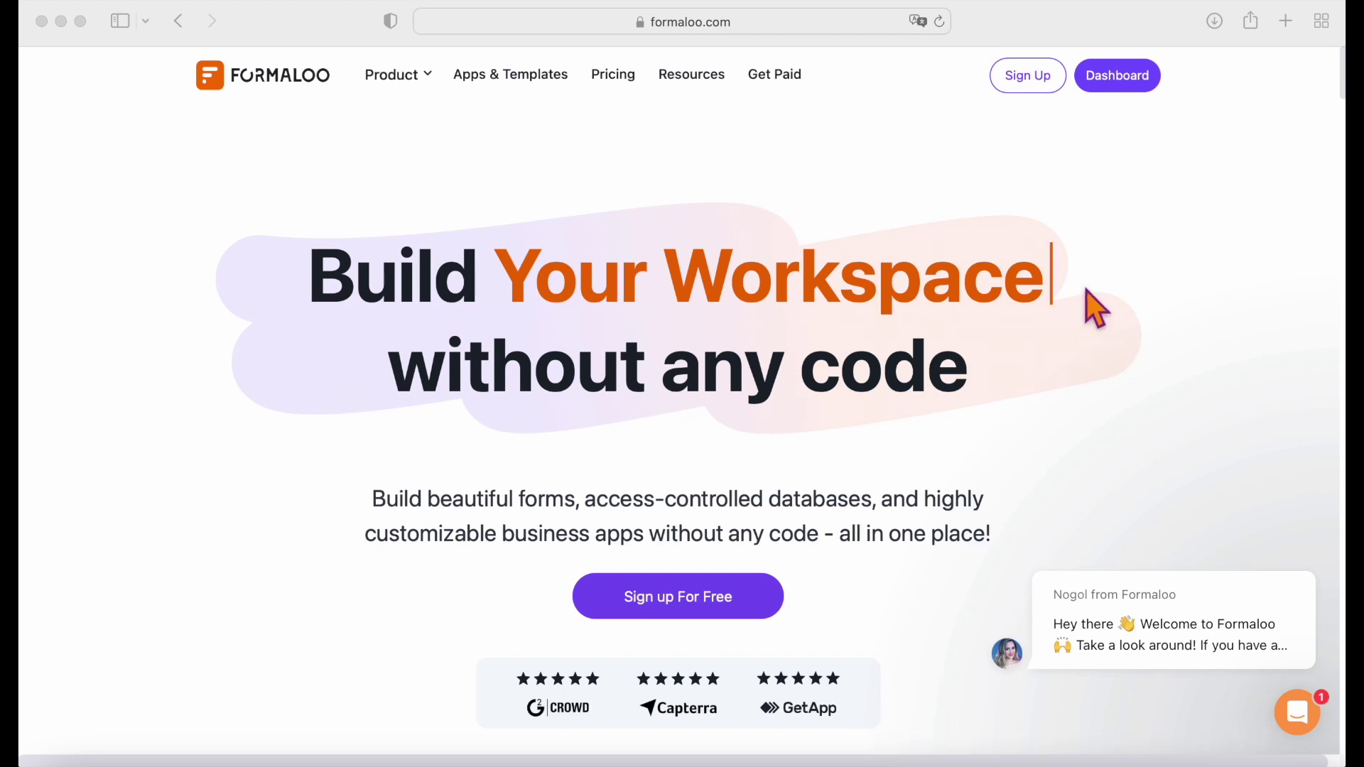
Create a copy of the Custom learning app from Formaloo's Education app templates.
left_click(1108, 84)
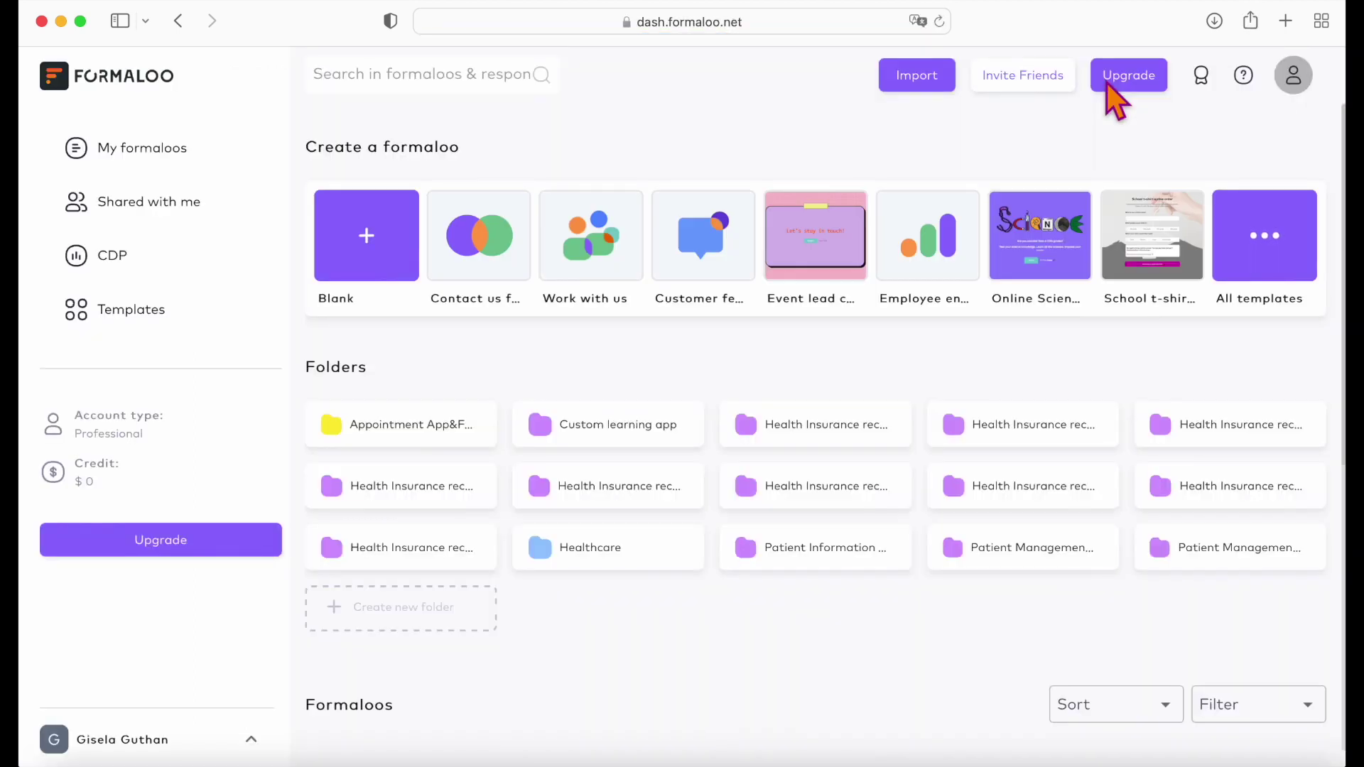
left_click(1258, 242)
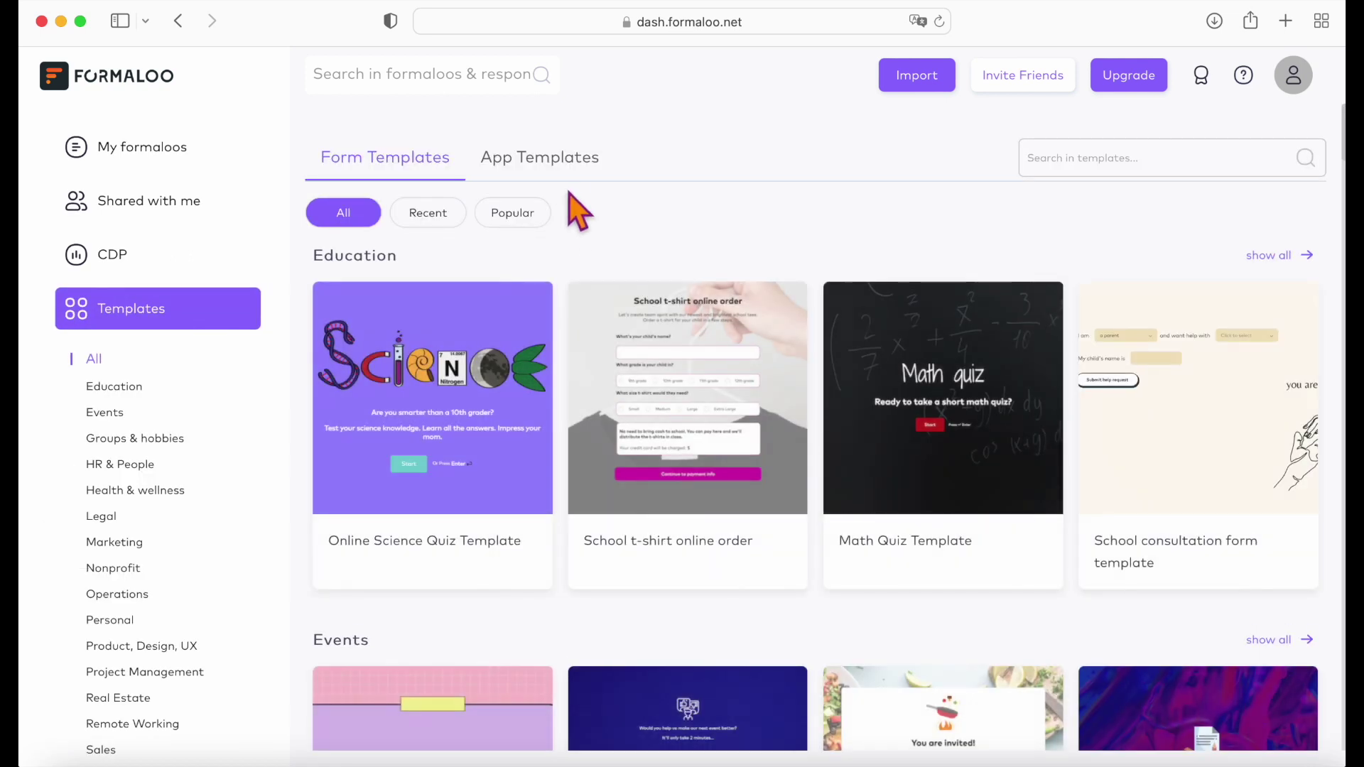
left_click(559, 167)
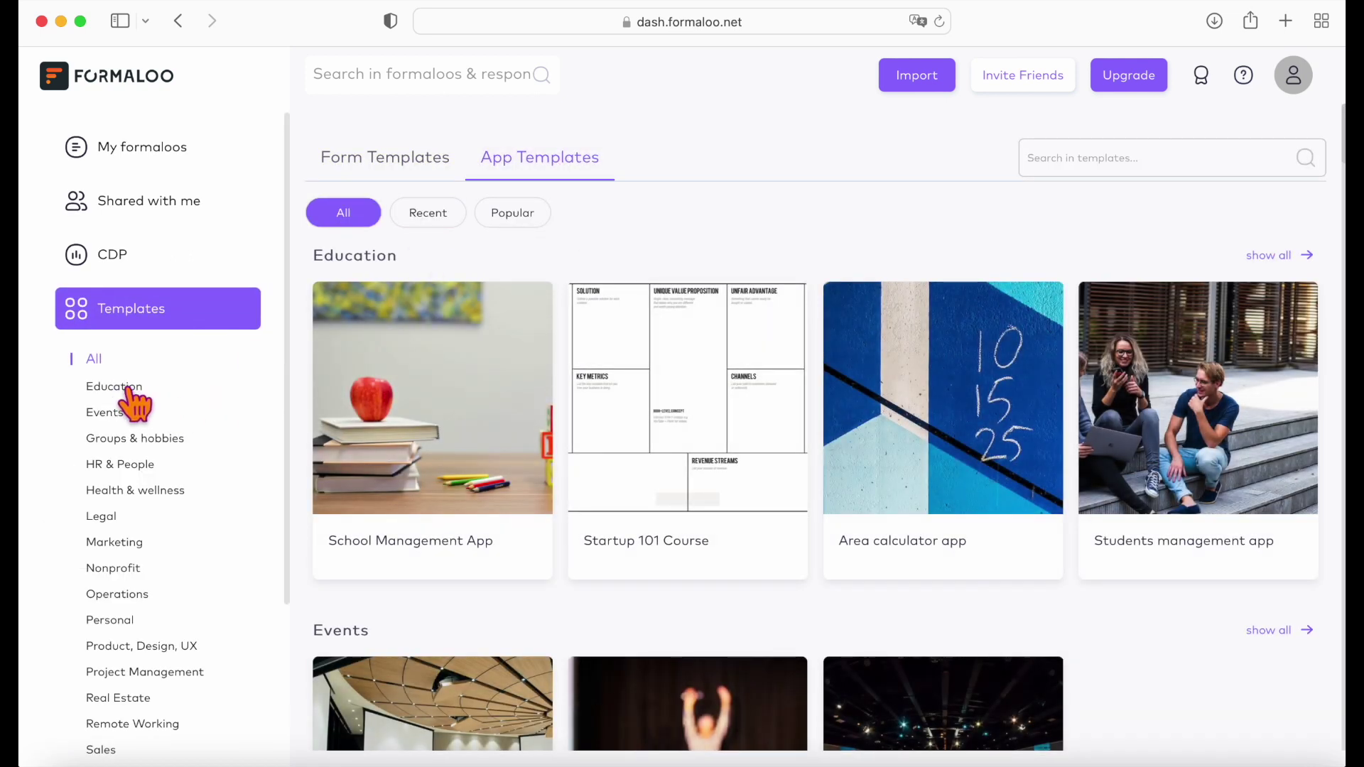
left_click(131, 390)
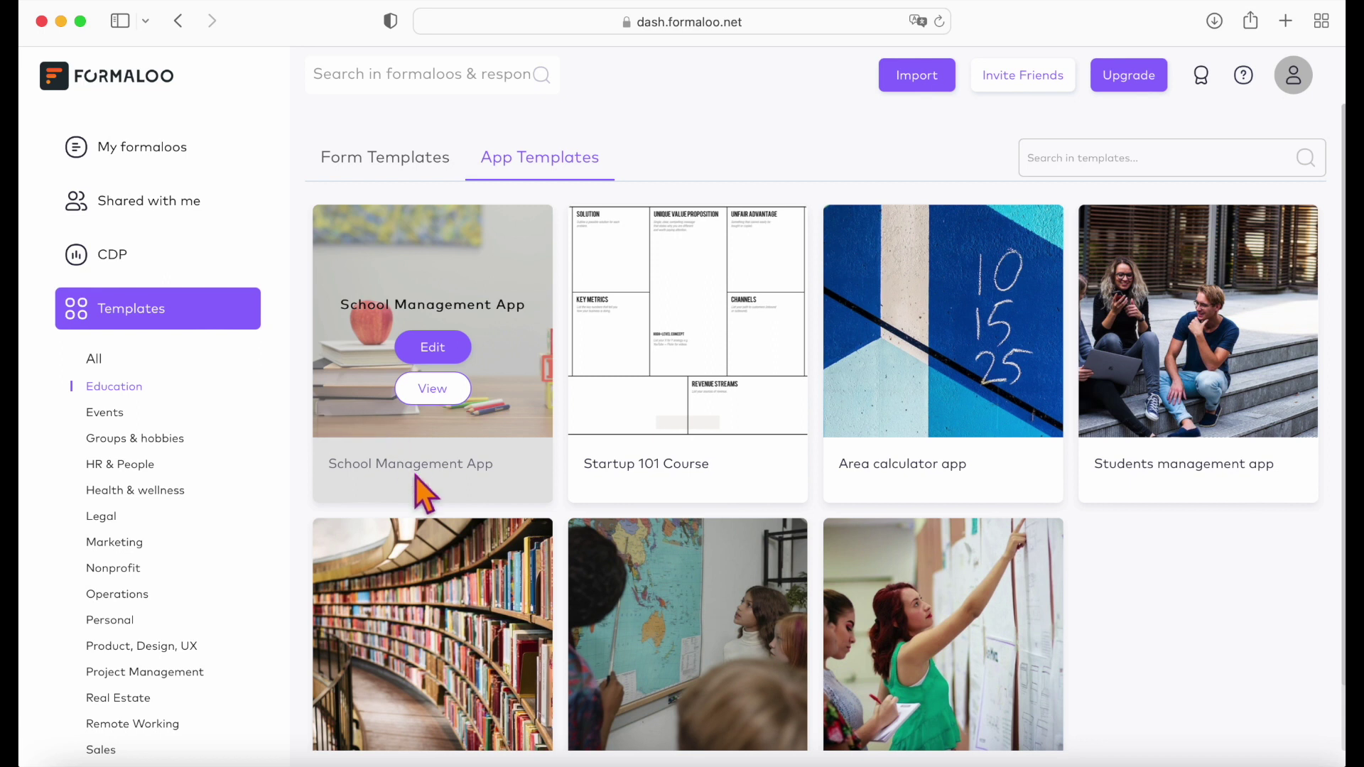
scroll(426, 490, "down", 3)
left_click(431, 589)
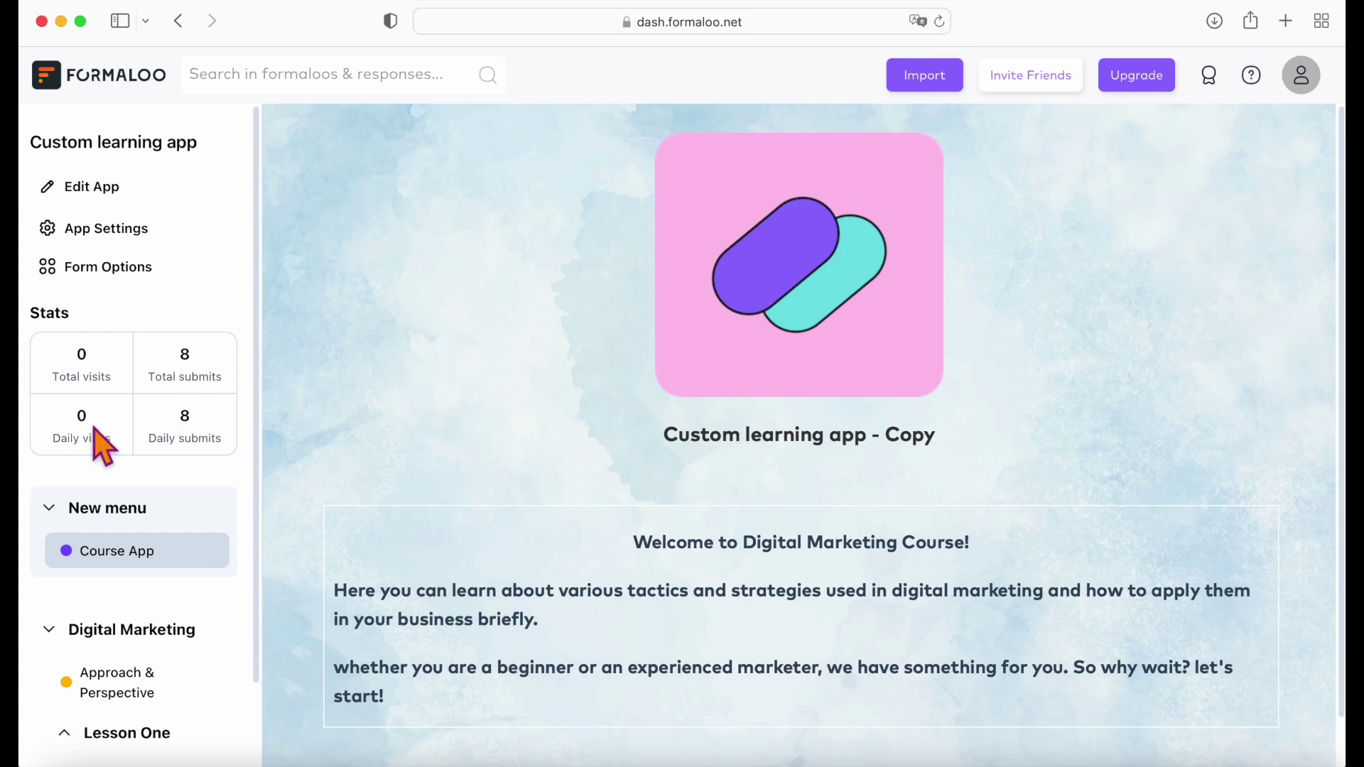
Preview the Approach & Perspective page and open Lesson One's SEO & Content Marketing lesson.
scroll(100, 511, "down", 2)
left_click(108, 581)
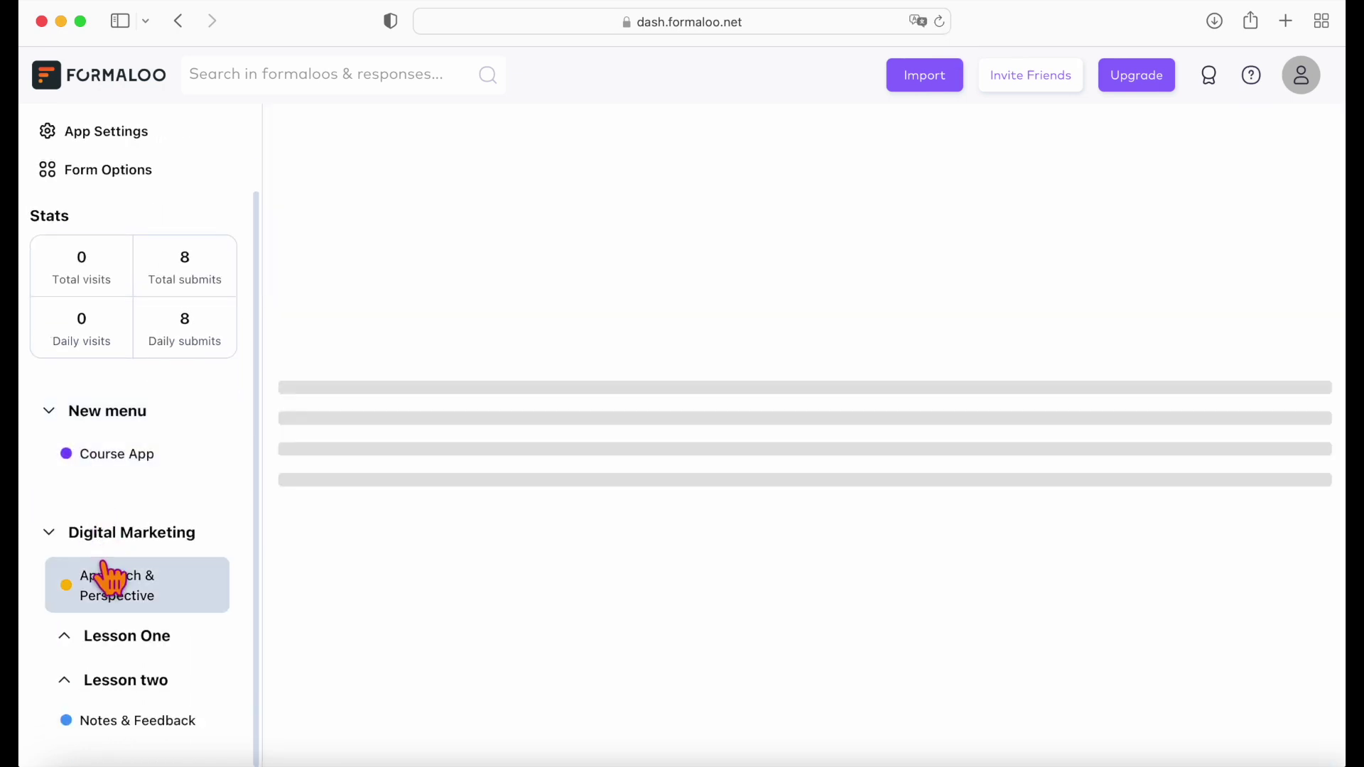
left_click(113, 637)
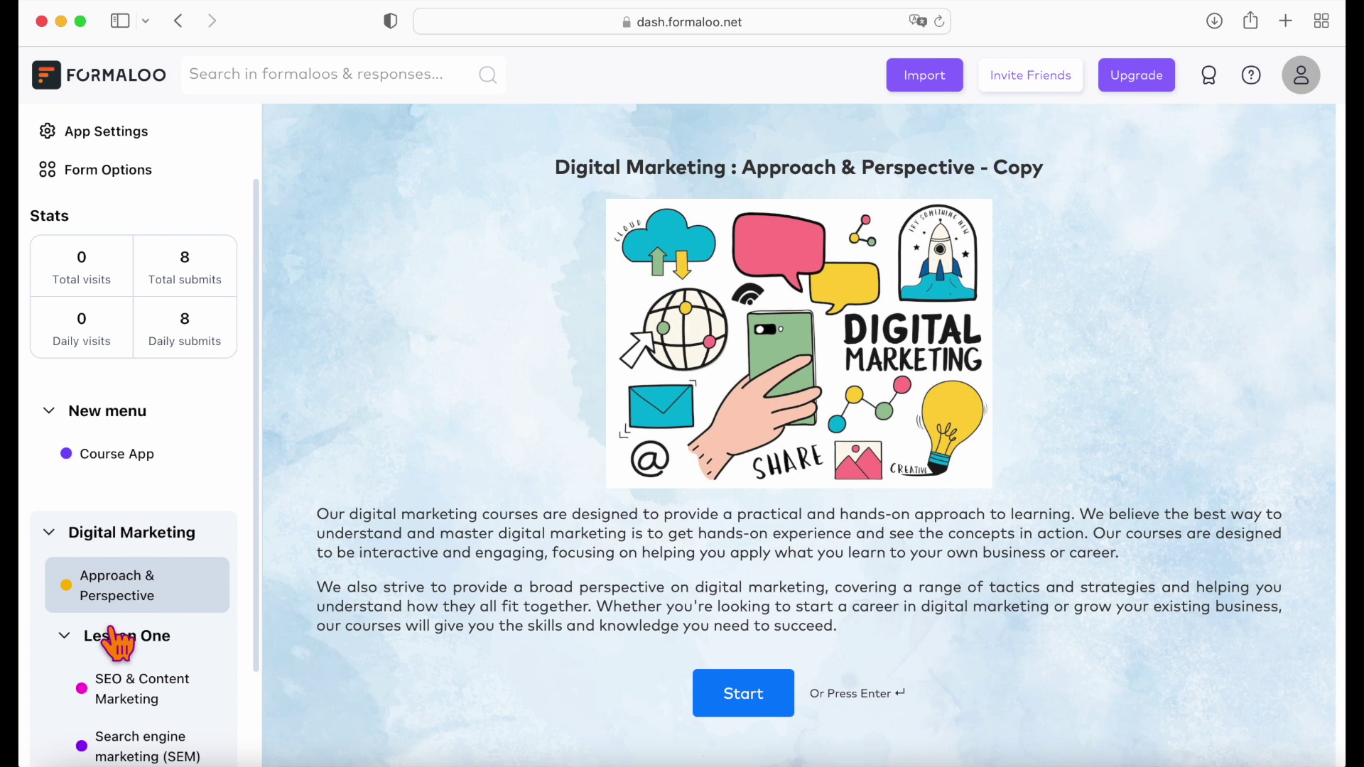
scroll(125, 640, "down", 2)
left_click(135, 602)
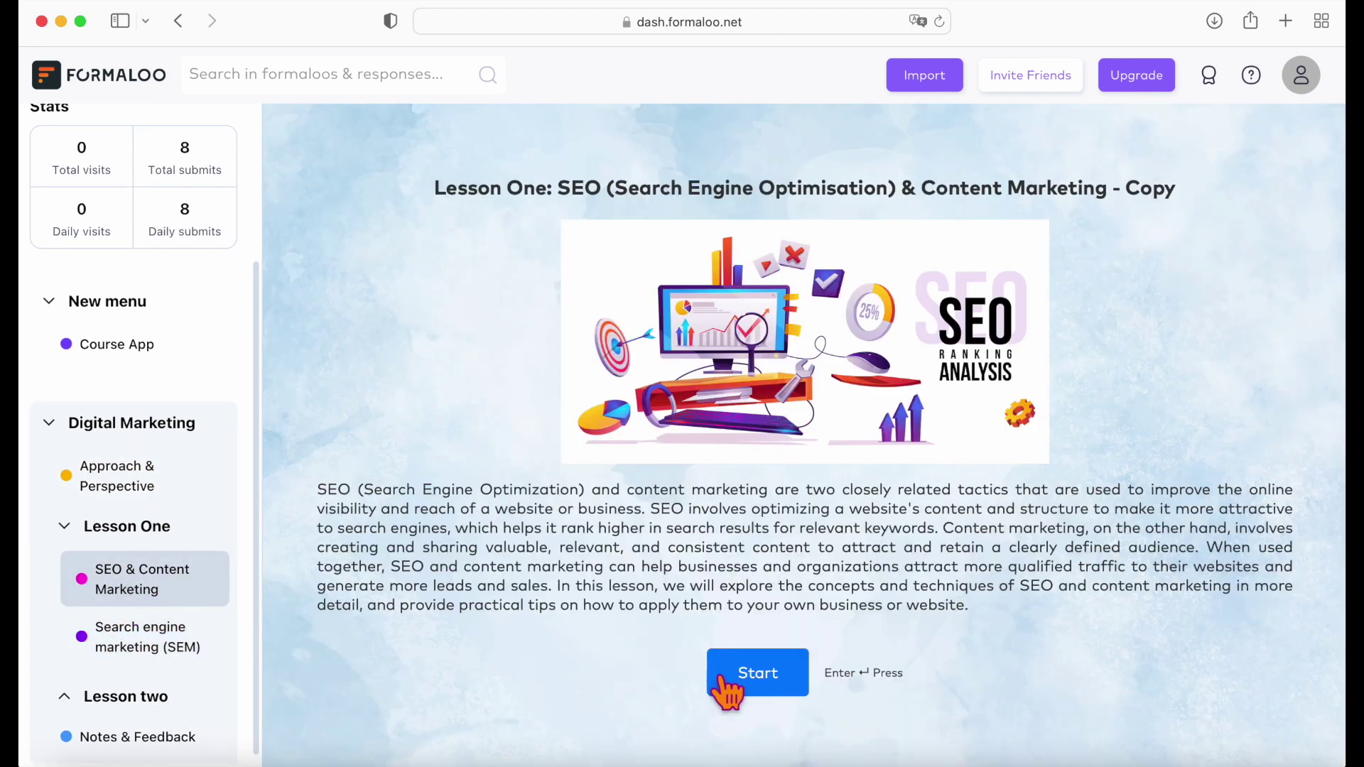
Step through the SEO lesson slides to Local SEO, then return to the dashboard.
left_click(721, 682)
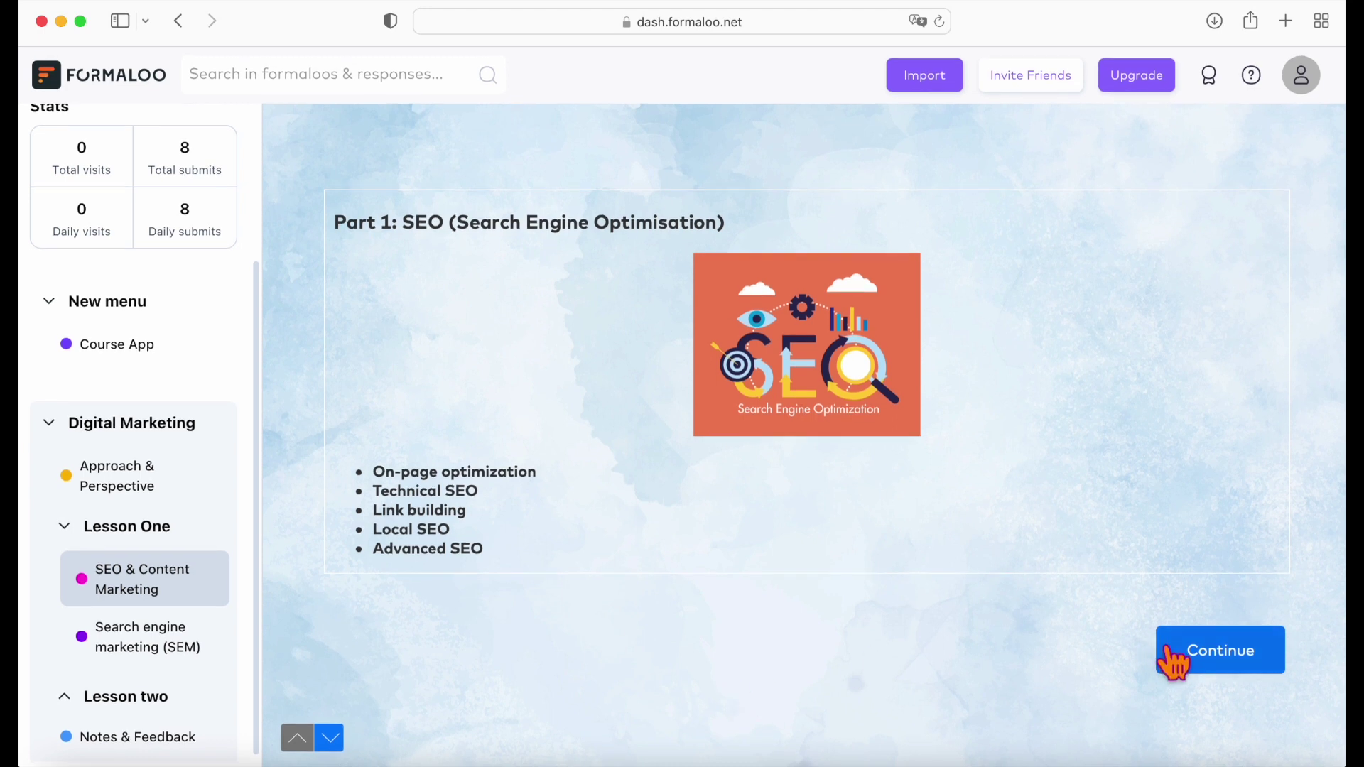
left_click(1176, 664)
left_click(1209, 543)
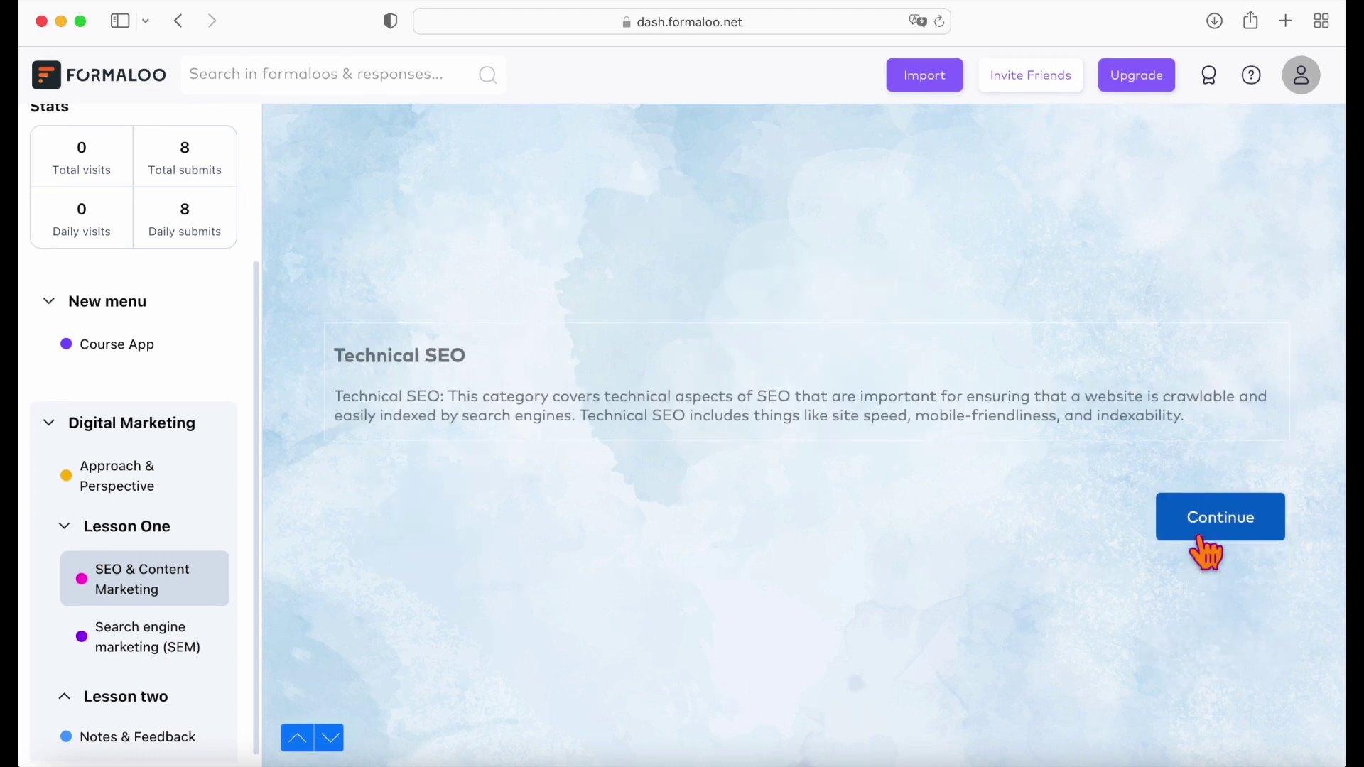
left_click(1208, 554)
left_click(1204, 549)
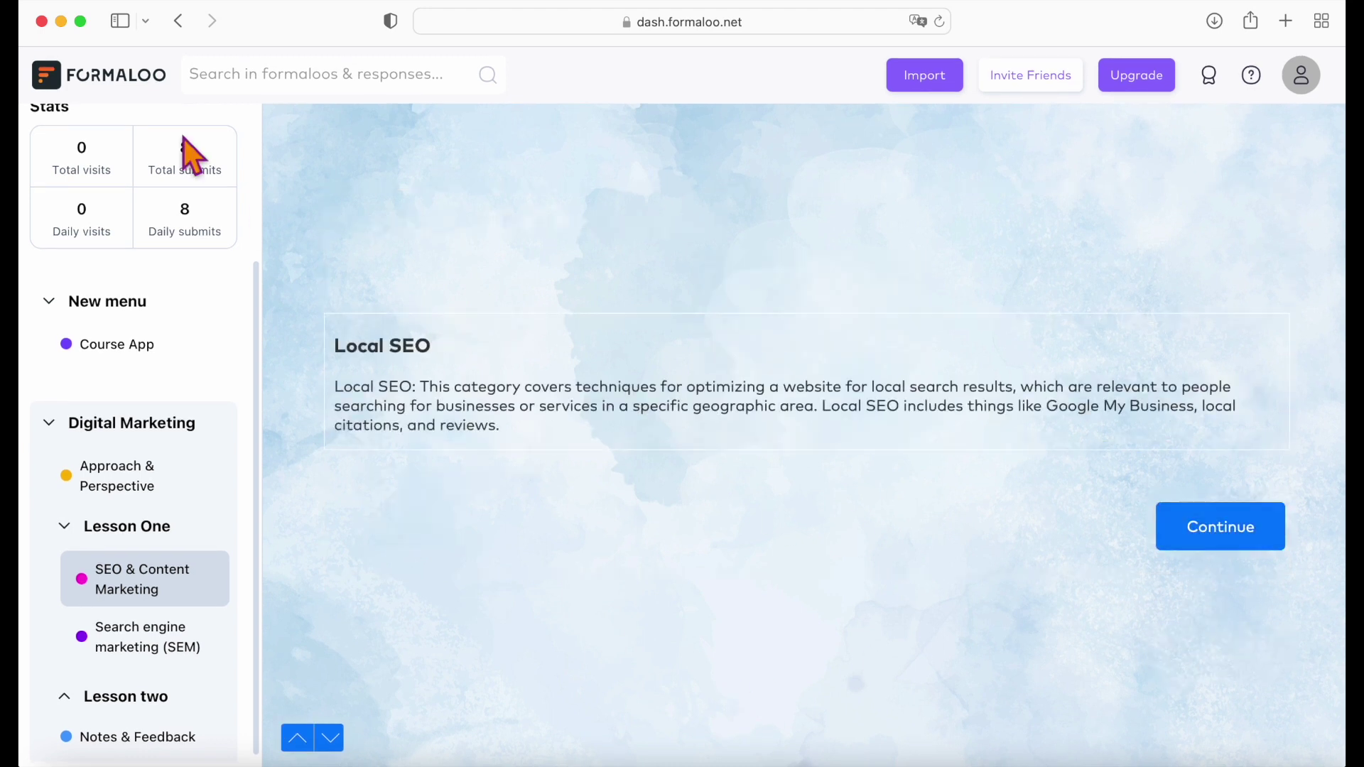
left_click(135, 79)
Open the Lesson One-Part 2 SEM form from the Custom learning app folder for editing.
scroll(381, 431, "down", 2)
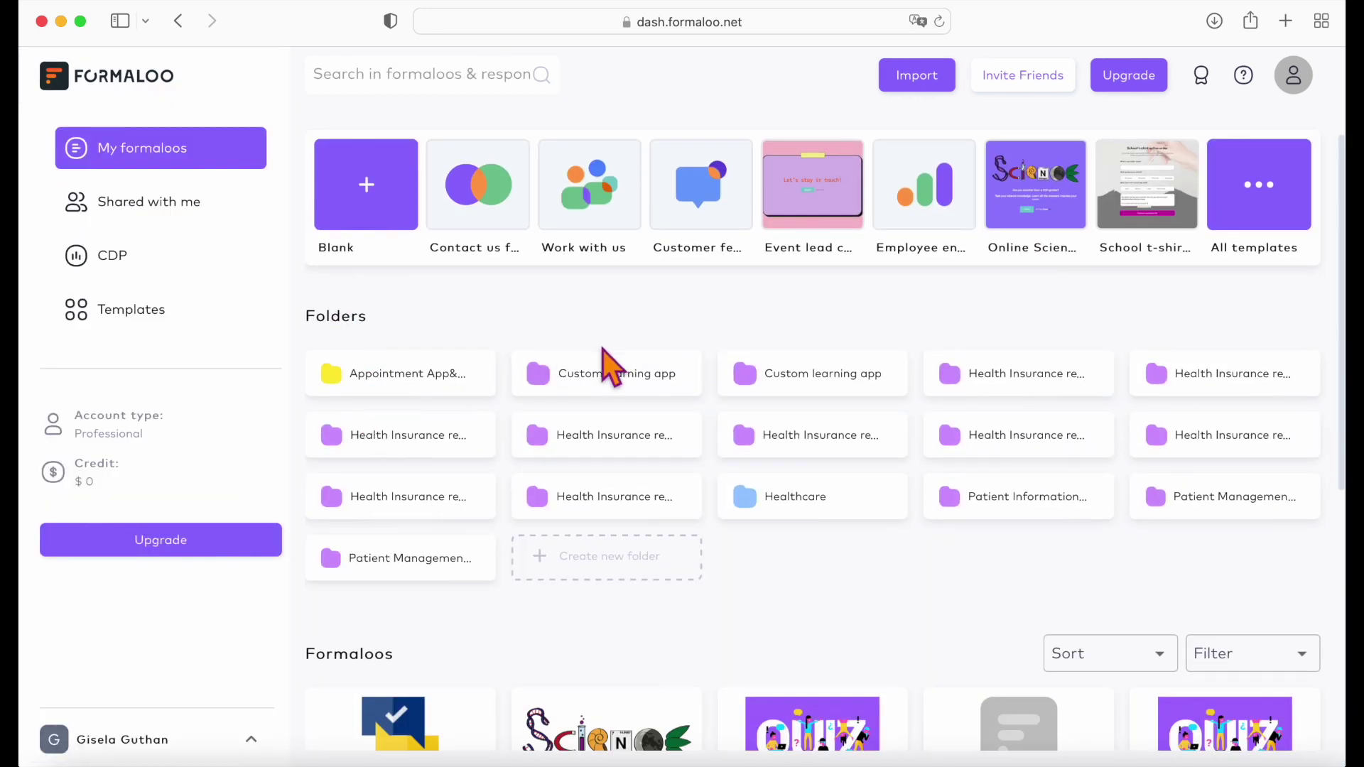
left_click(601, 389)
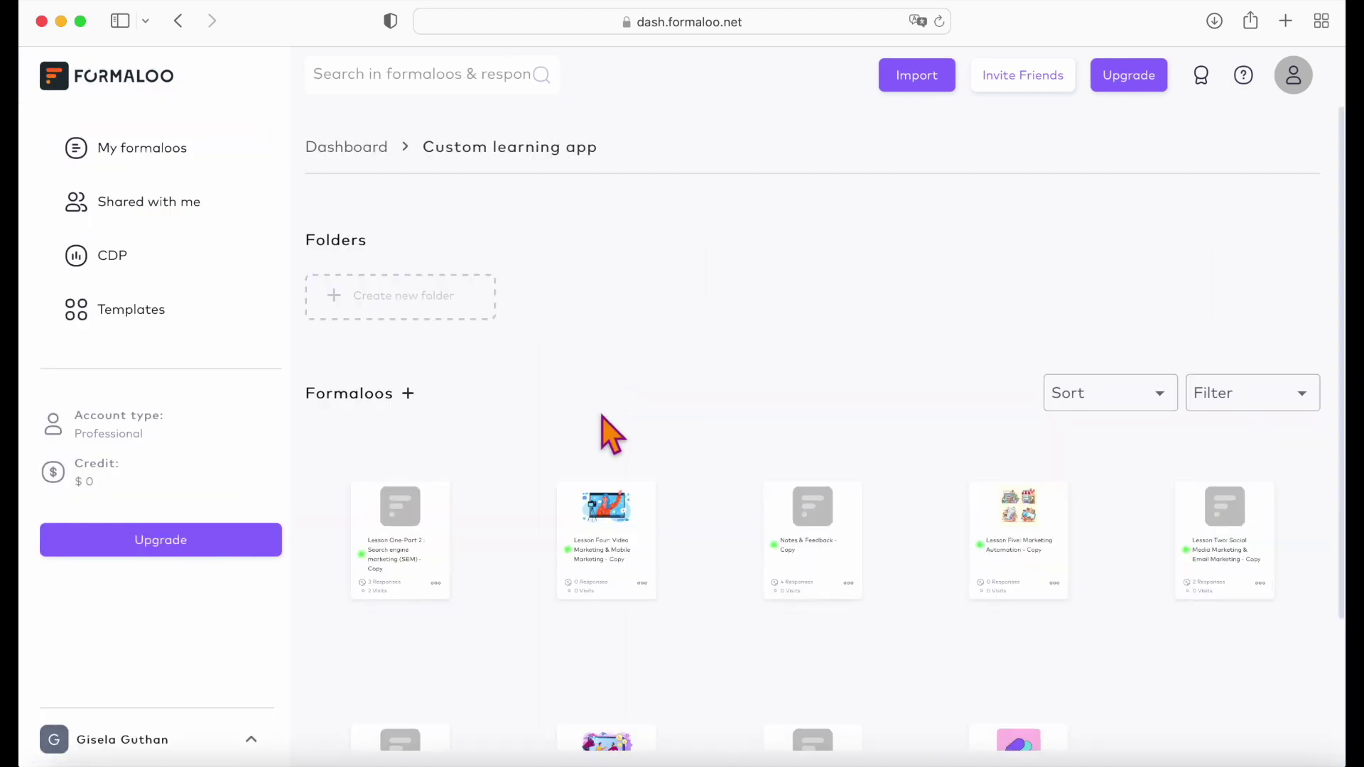
scroll(560, 539, "down", 3)
scroll(556, 543, "down", 2)
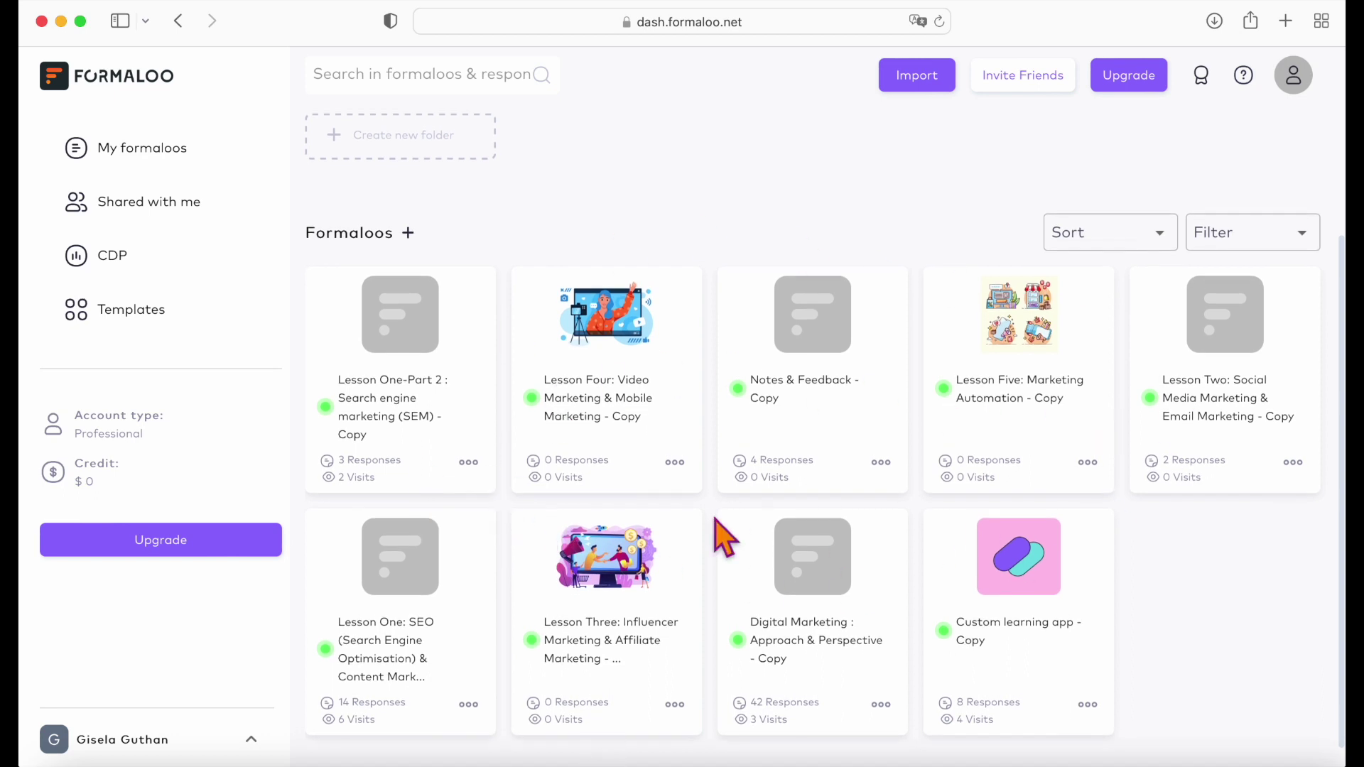
right_click(401, 361)
left_click(439, 425)
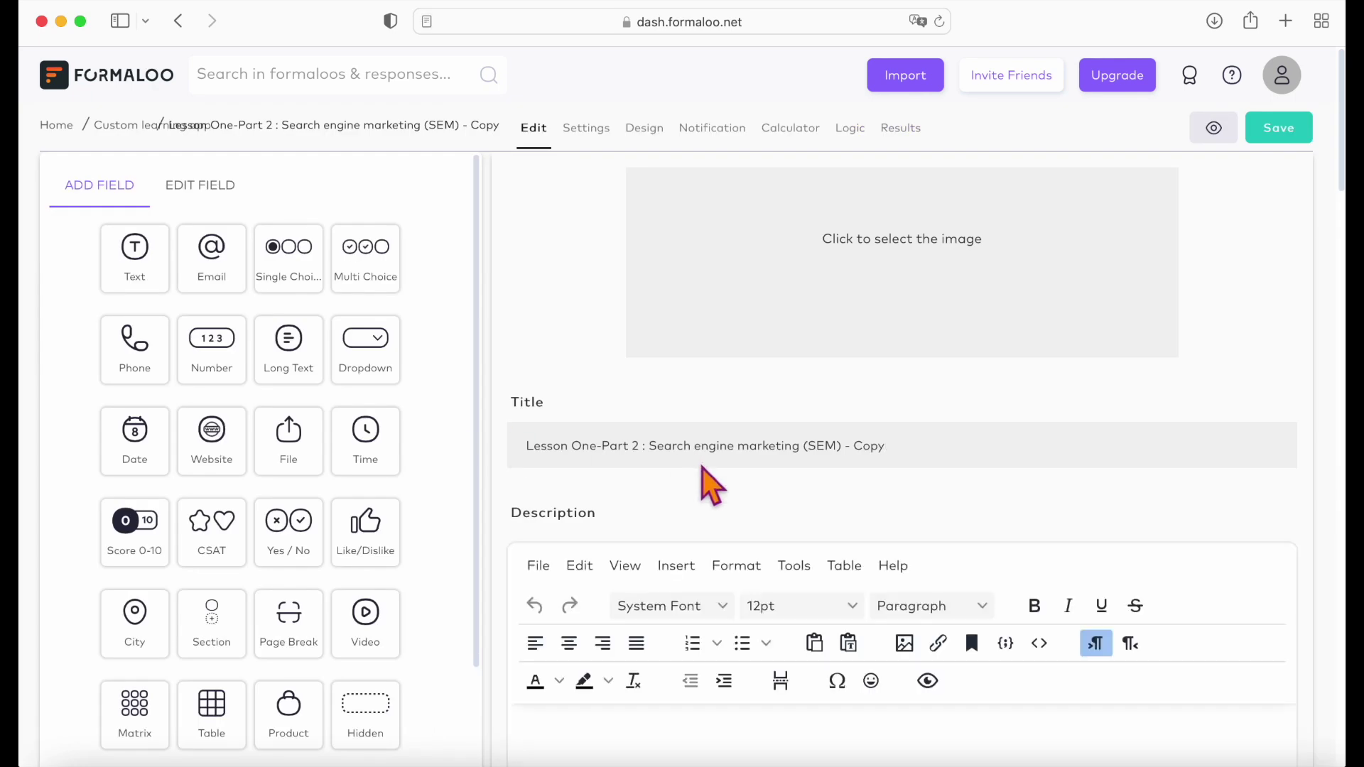
Select the 'The correct answer is: Social media marketing' section in the SEM form.
scroll(711, 487, "down", 10)
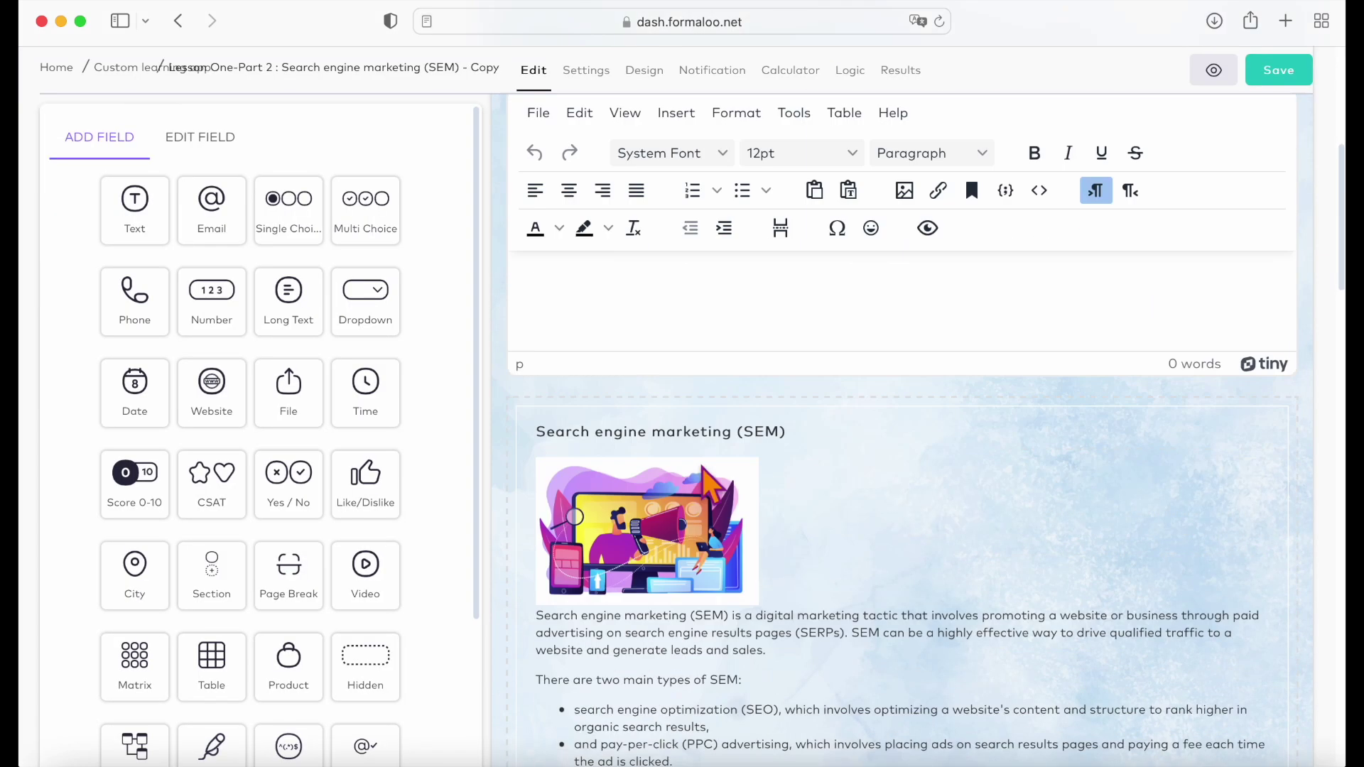
scroll(704, 472, "down", 8)
left_click(710, 469)
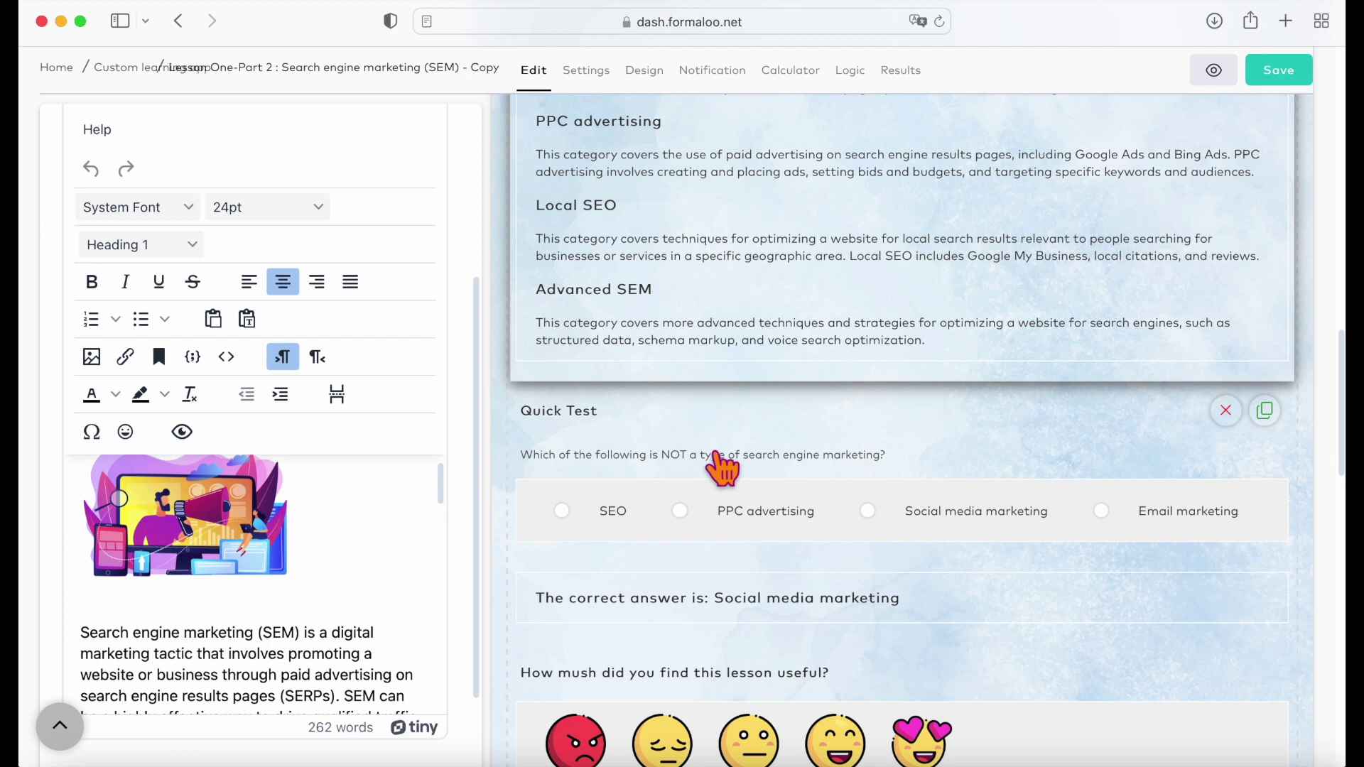
left_click(721, 469)
left_click(572, 596)
scroll(284, 468, "down", 4)
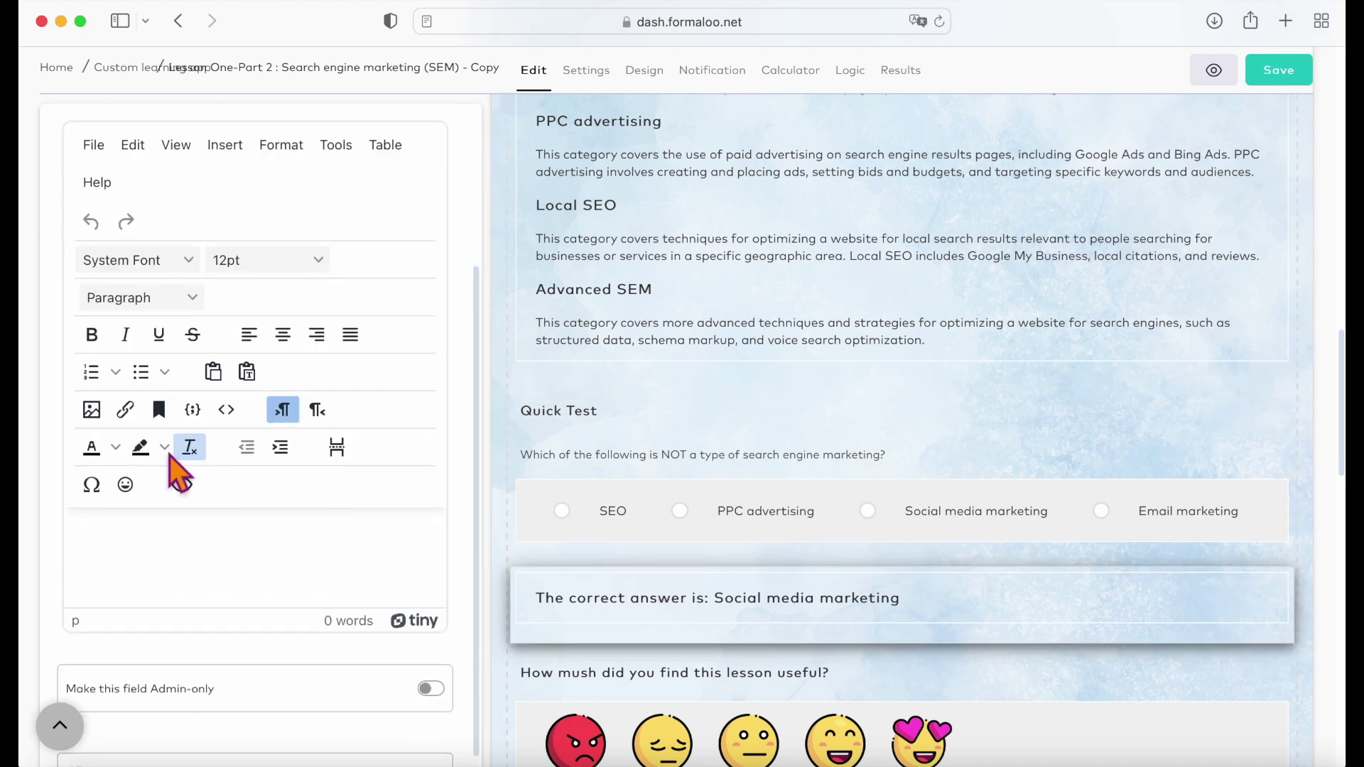
Upload a coloured-pencils image, adjust its width, and insert it into the section.
left_click(96, 417)
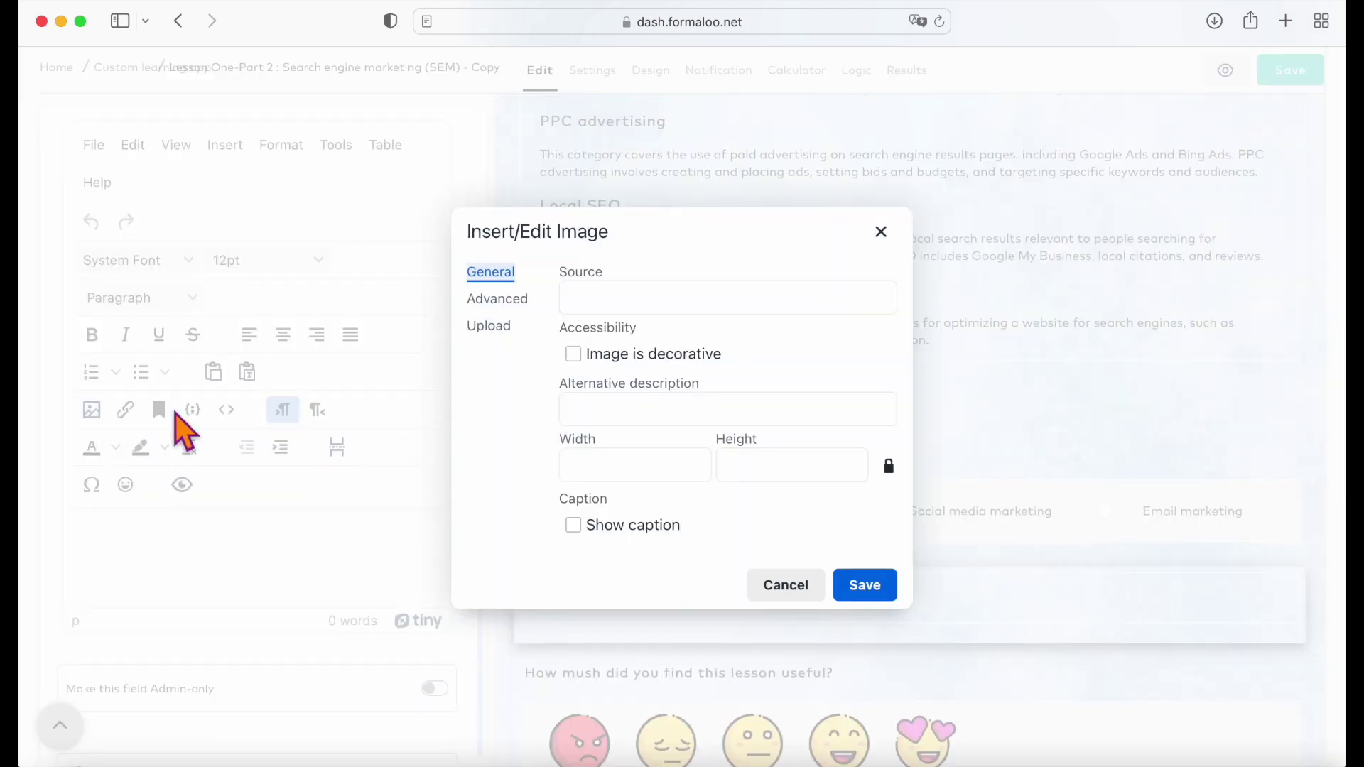
left_click(498, 329)
left_click(674, 424)
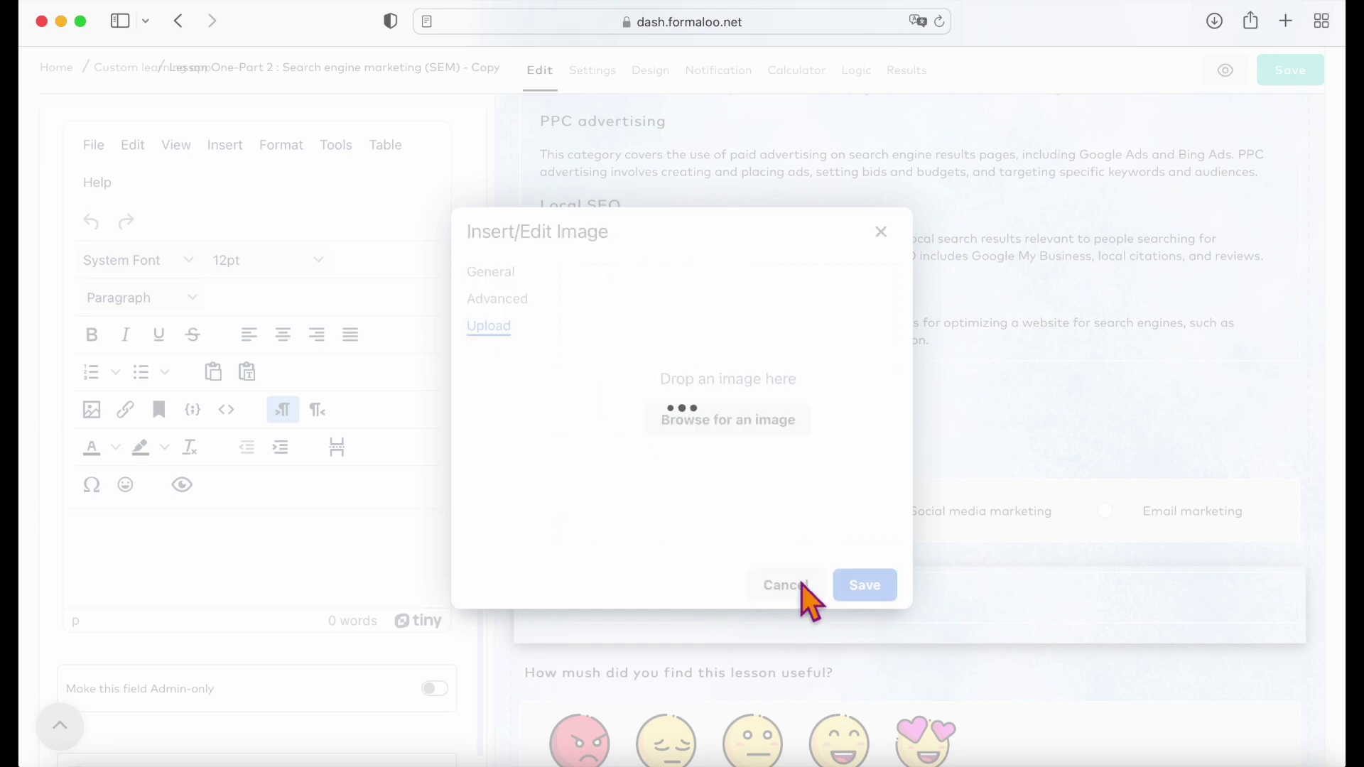
left_click(631, 480)
left_click(866, 589)
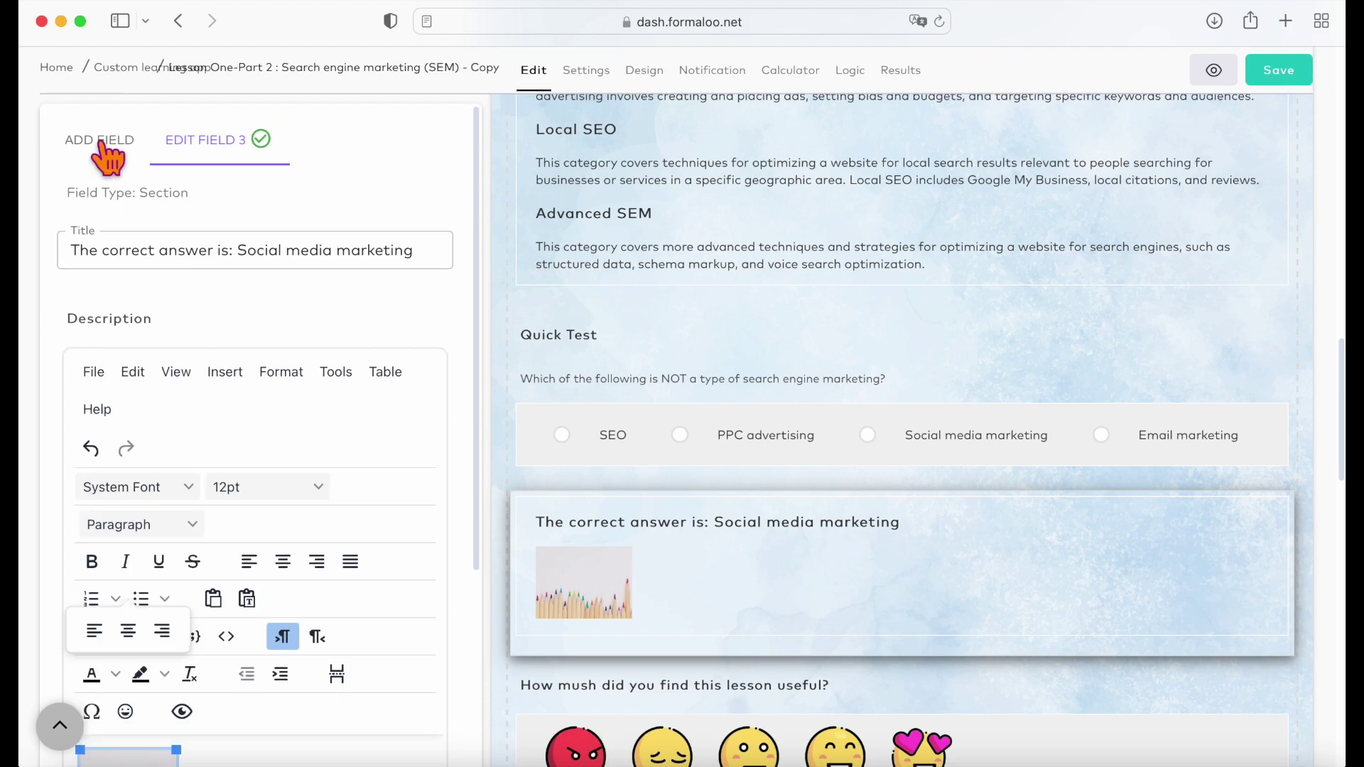
Add a Video field titled 'video' linking the YouTube clip 'What's new in Formaloo - January 2023'.
left_click(106, 142)
scroll(334, 412, "down", 2)
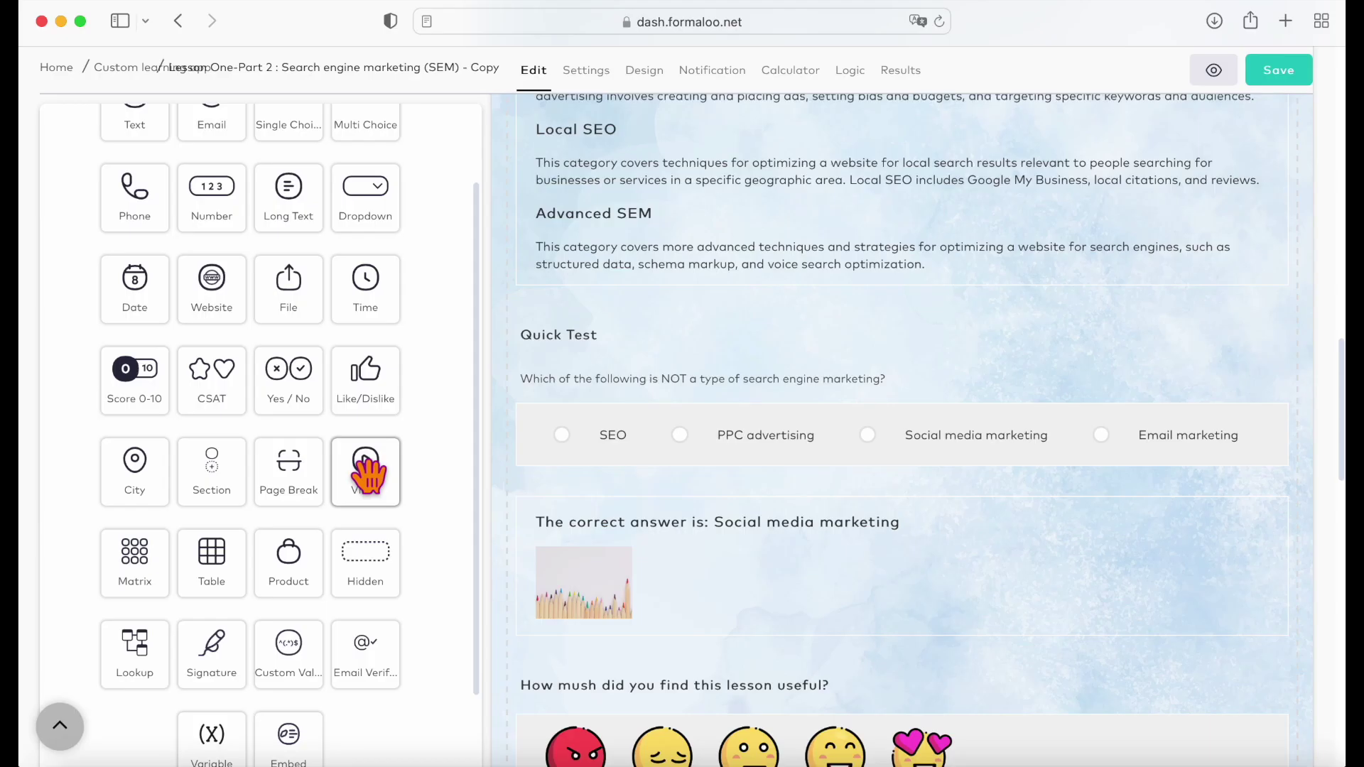
left_click(366, 469)
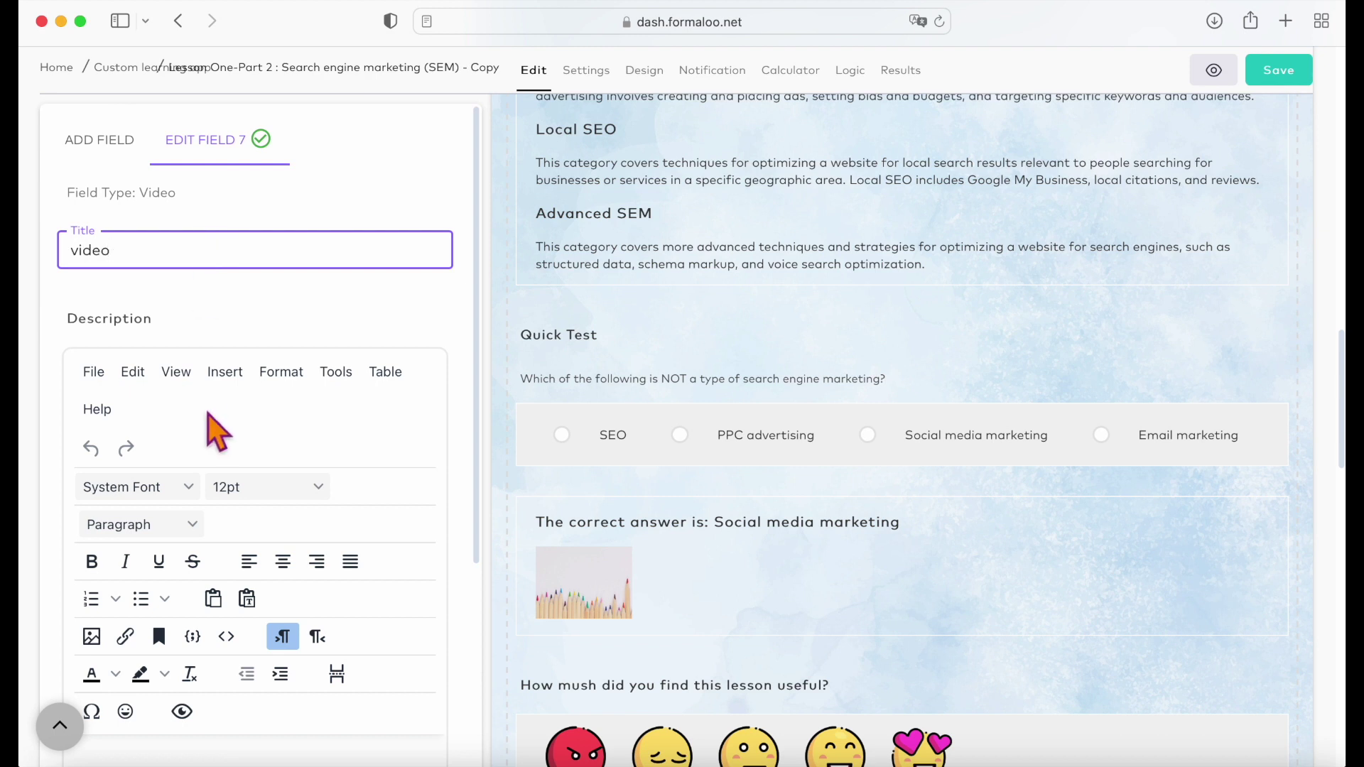
scroll(213, 430, "down", 10)
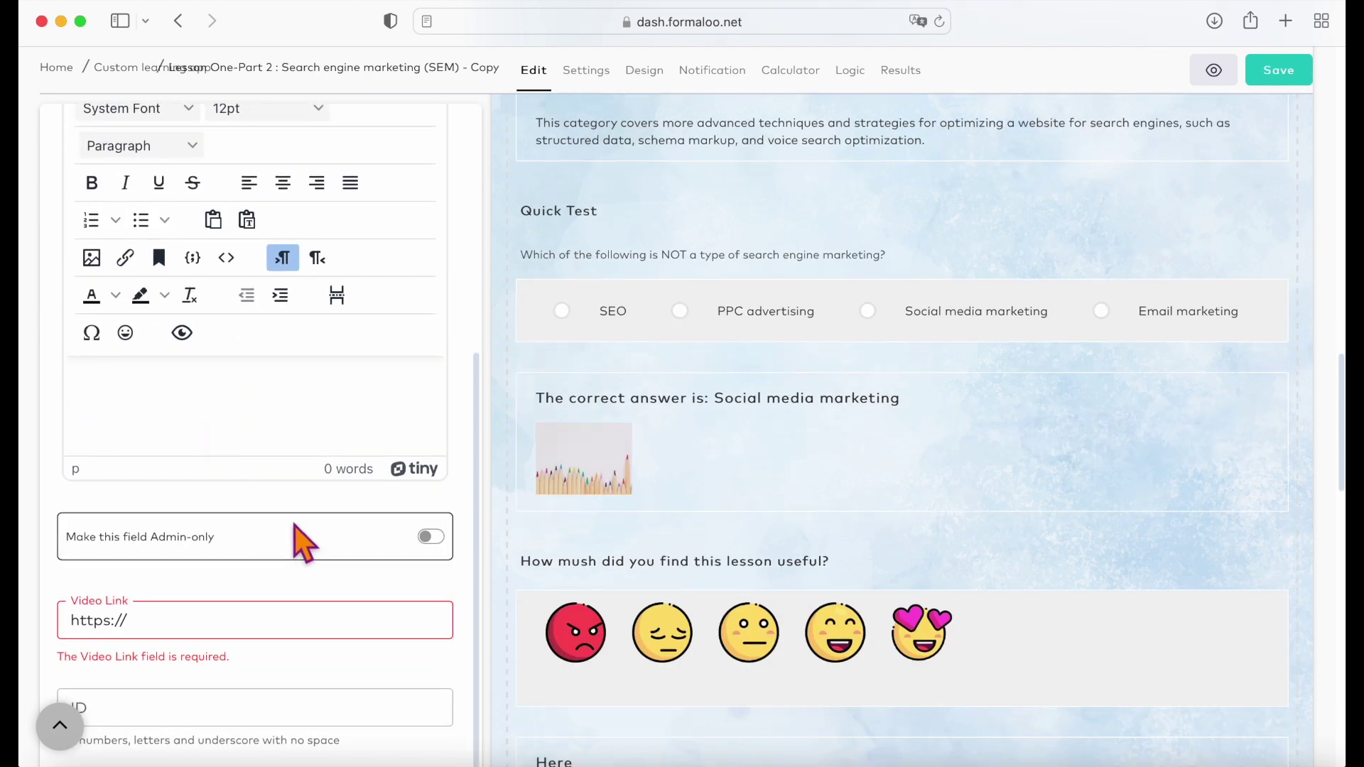
left_click(257, 628)
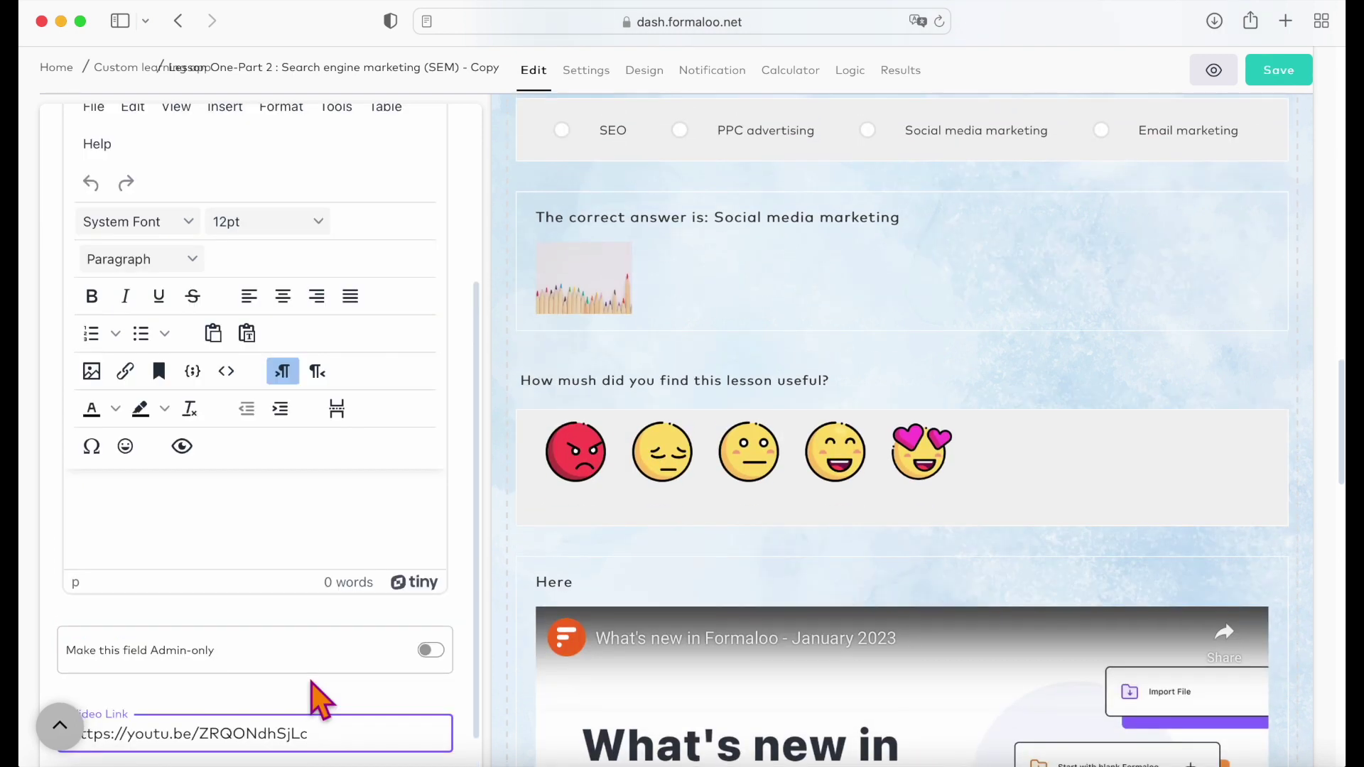
scroll(313, 692, "up", 10)
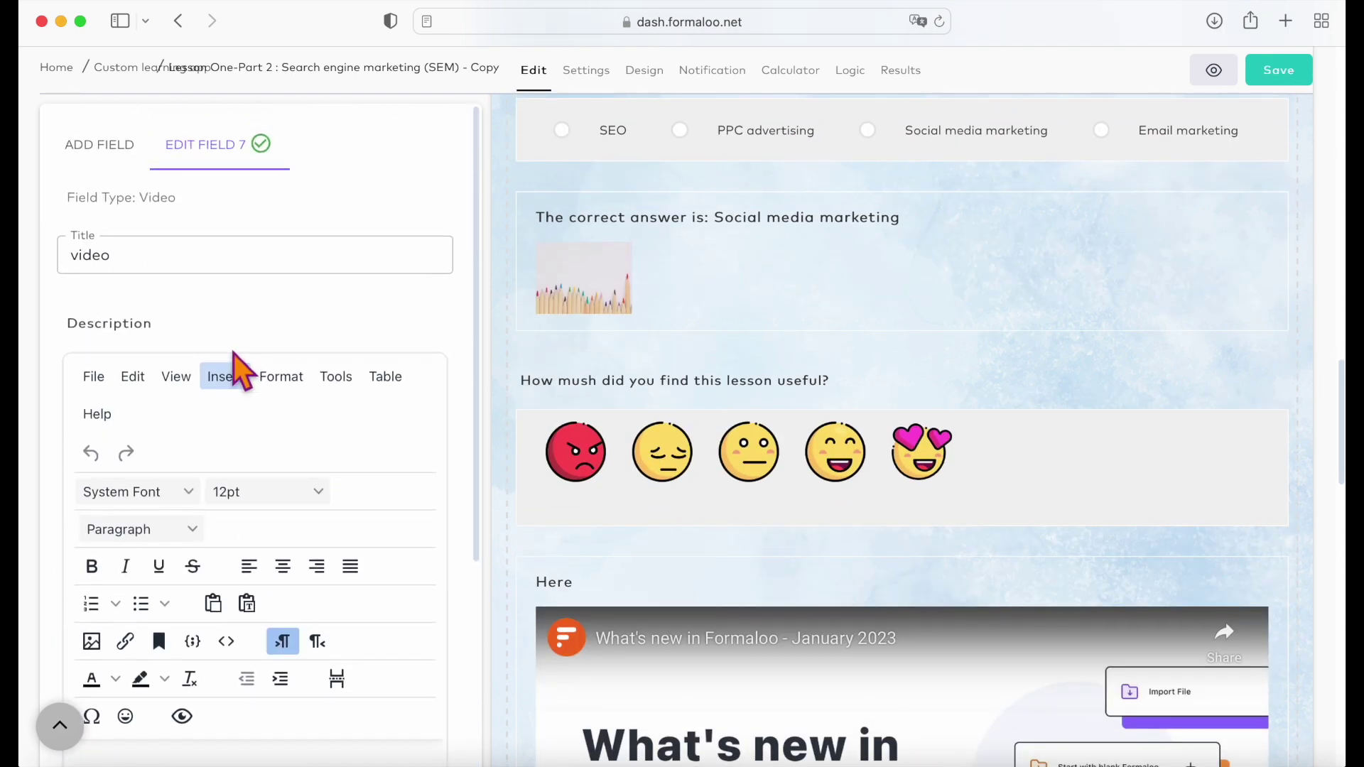
left_click(106, 140)
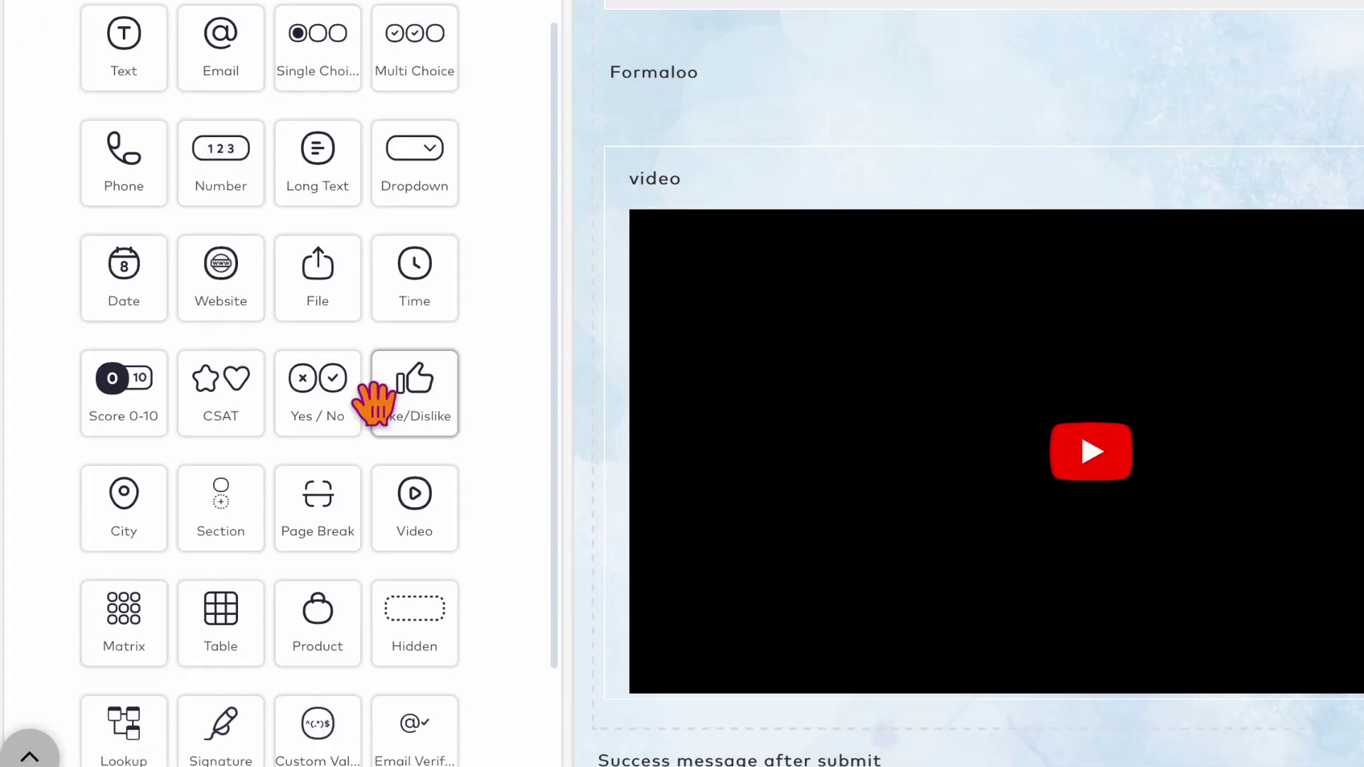
scroll(394, 613, "down", 2)
scroll(398, 697, "down", 2)
left_click(324, 643)
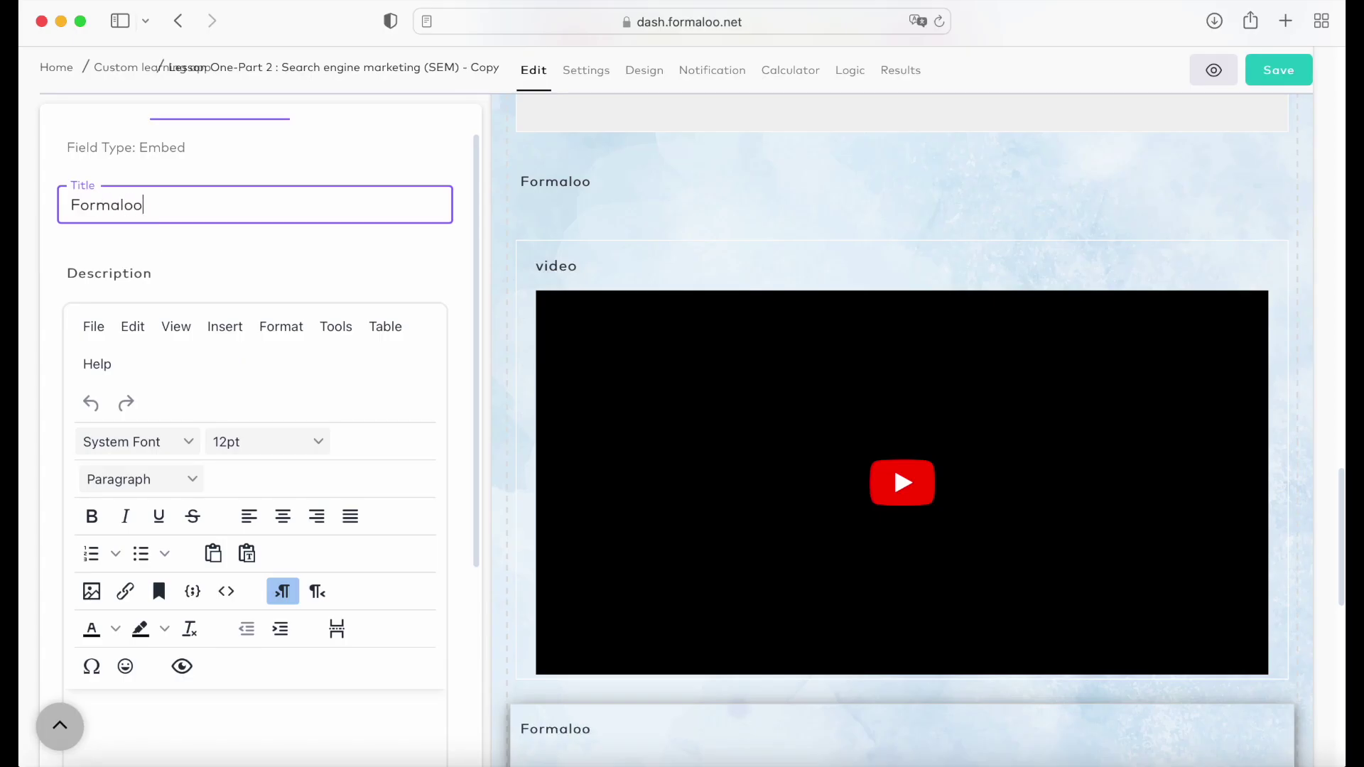
scroll(146, 329, "down", 5)
left_click(177, 563)
type("www.formaloo.")
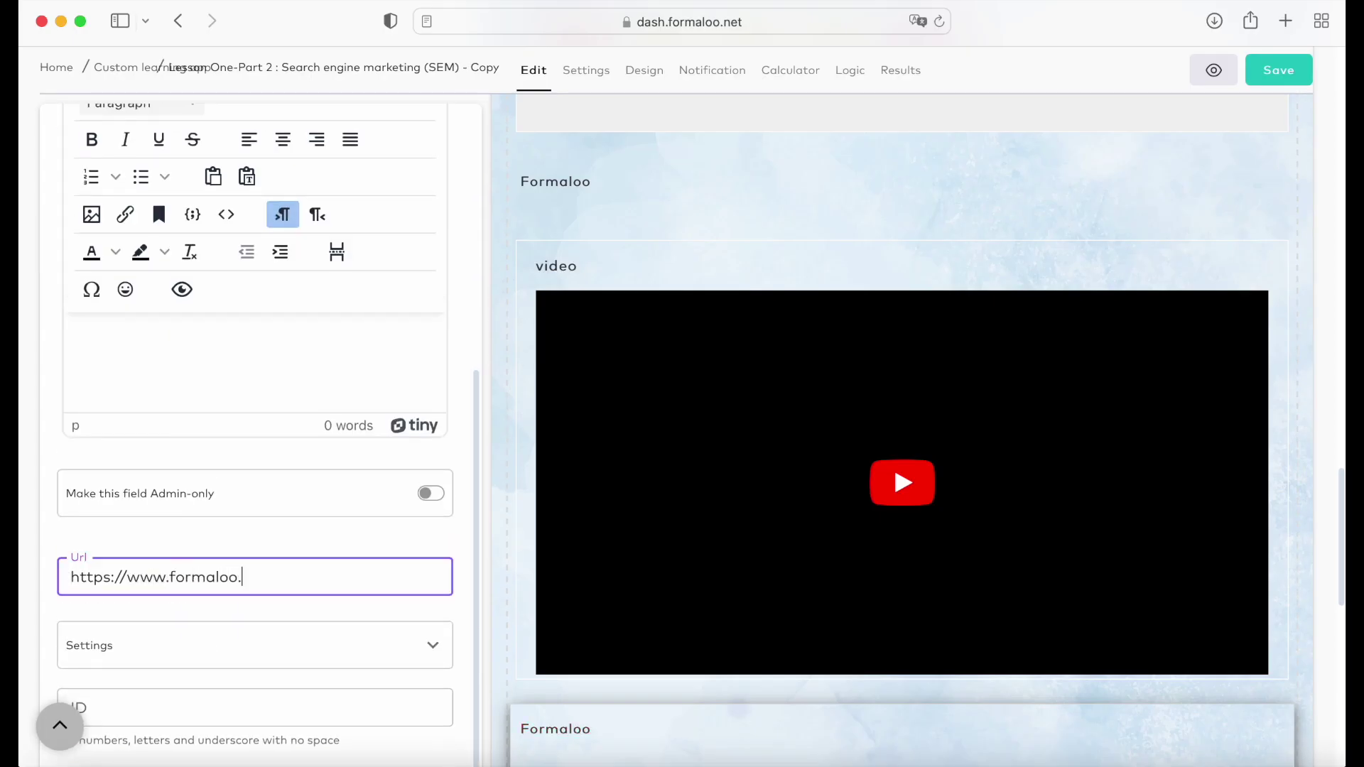
type("com")
Set the embed's width to 100% and its height to 600px.
left_click(427, 646)
scroll(438, 660, "down", 2)
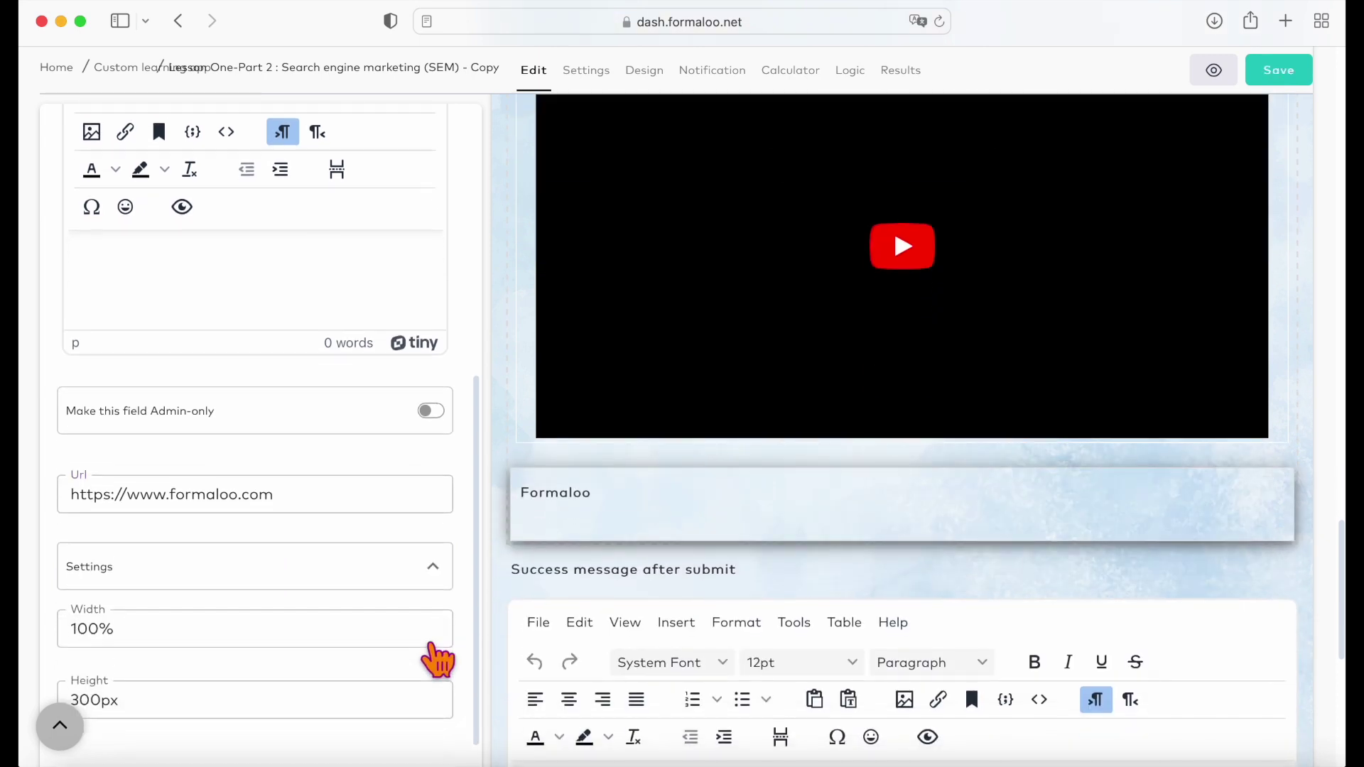
scroll(439, 661, "down", 1)
left_click(90, 654)
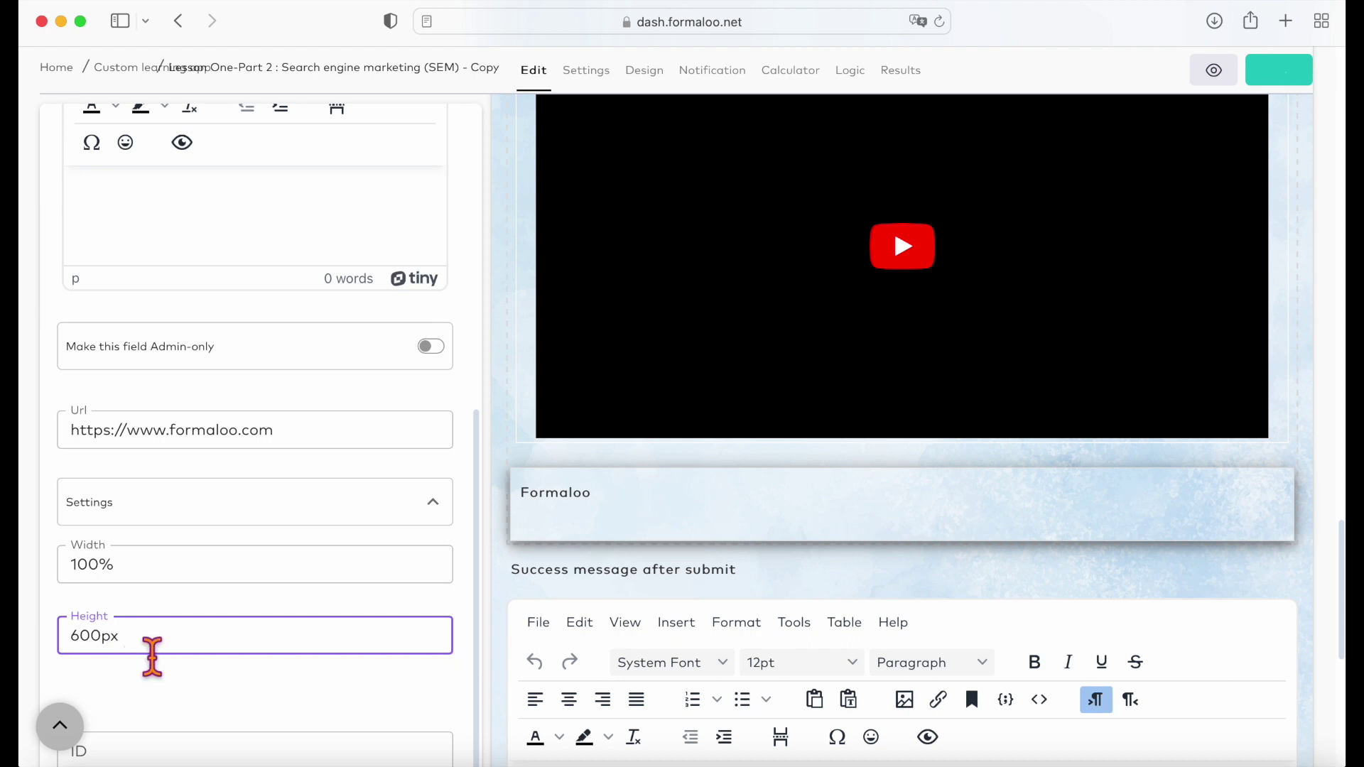
scroll(236, 593, "up", 2)
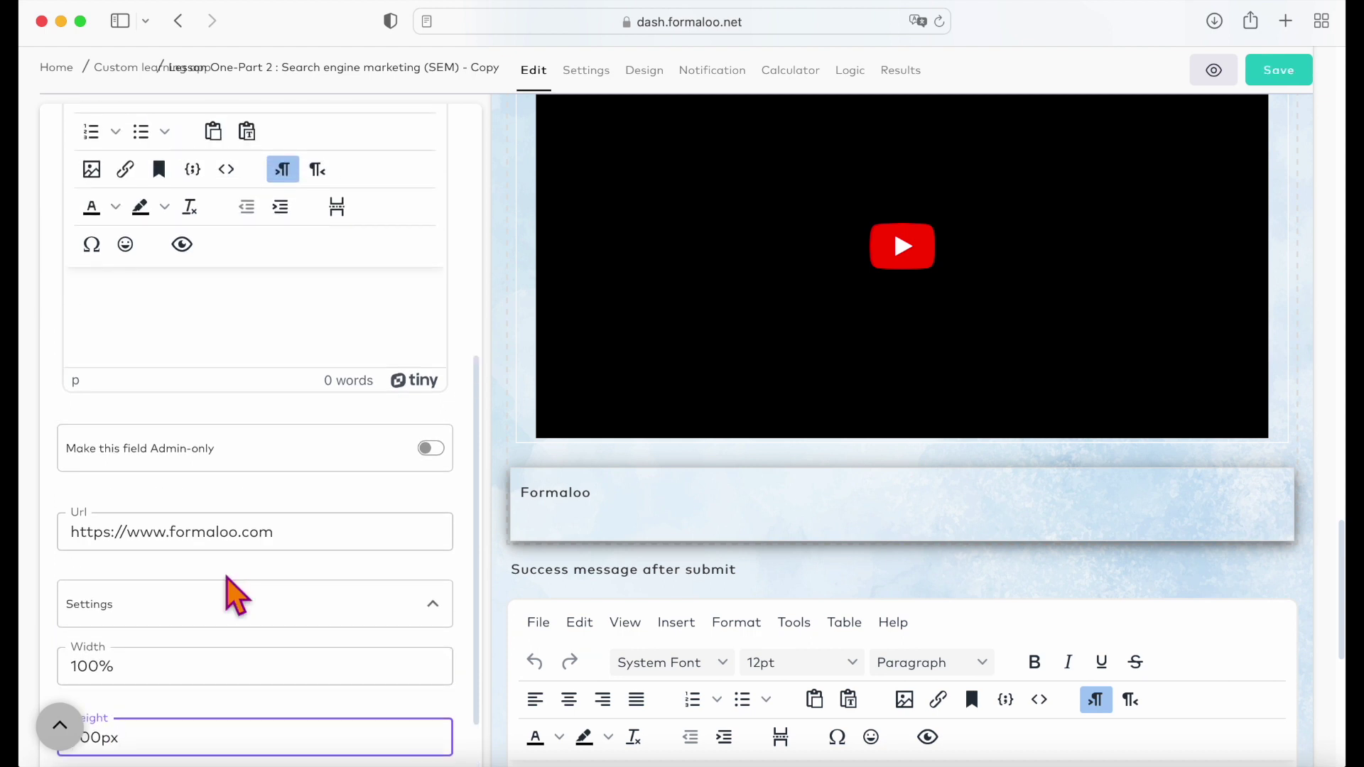
scroll(236, 597, "up", 7)
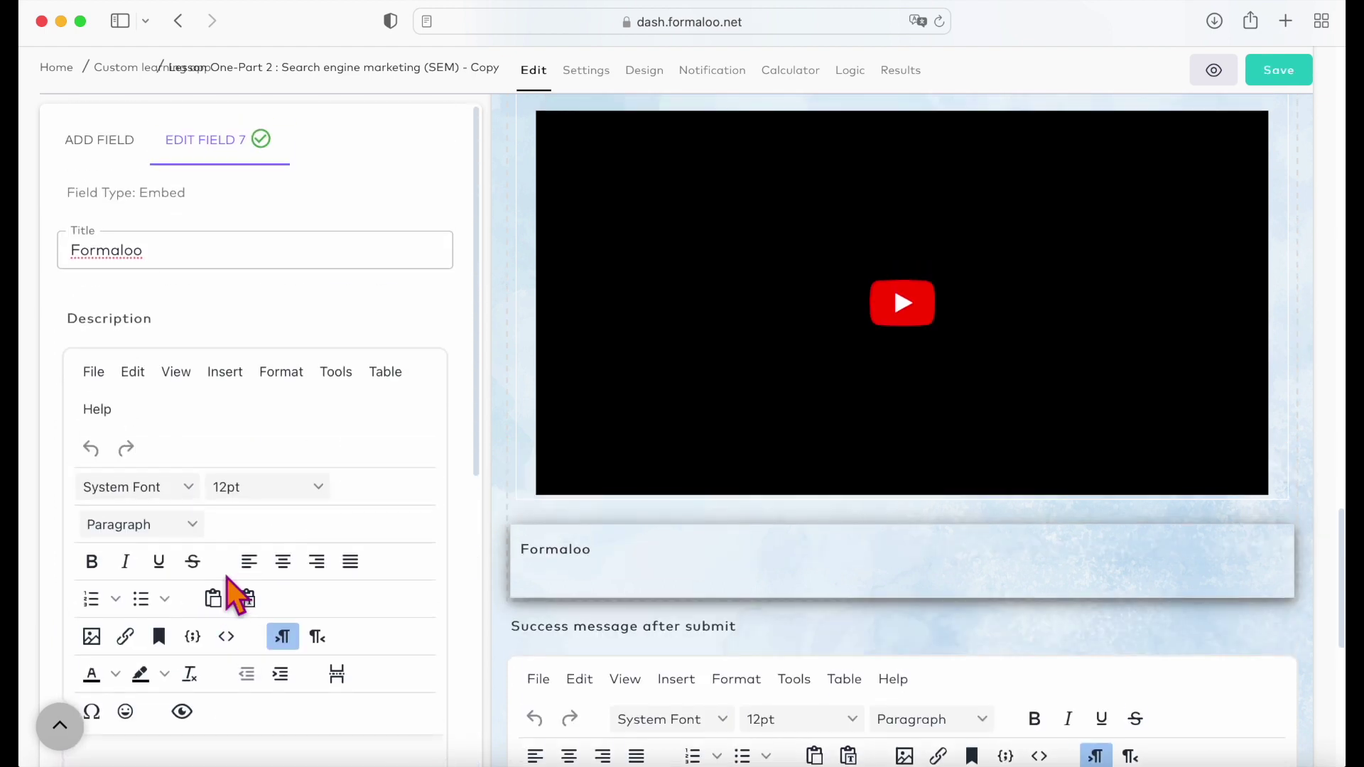
scroll(533, 356, "up", 5)
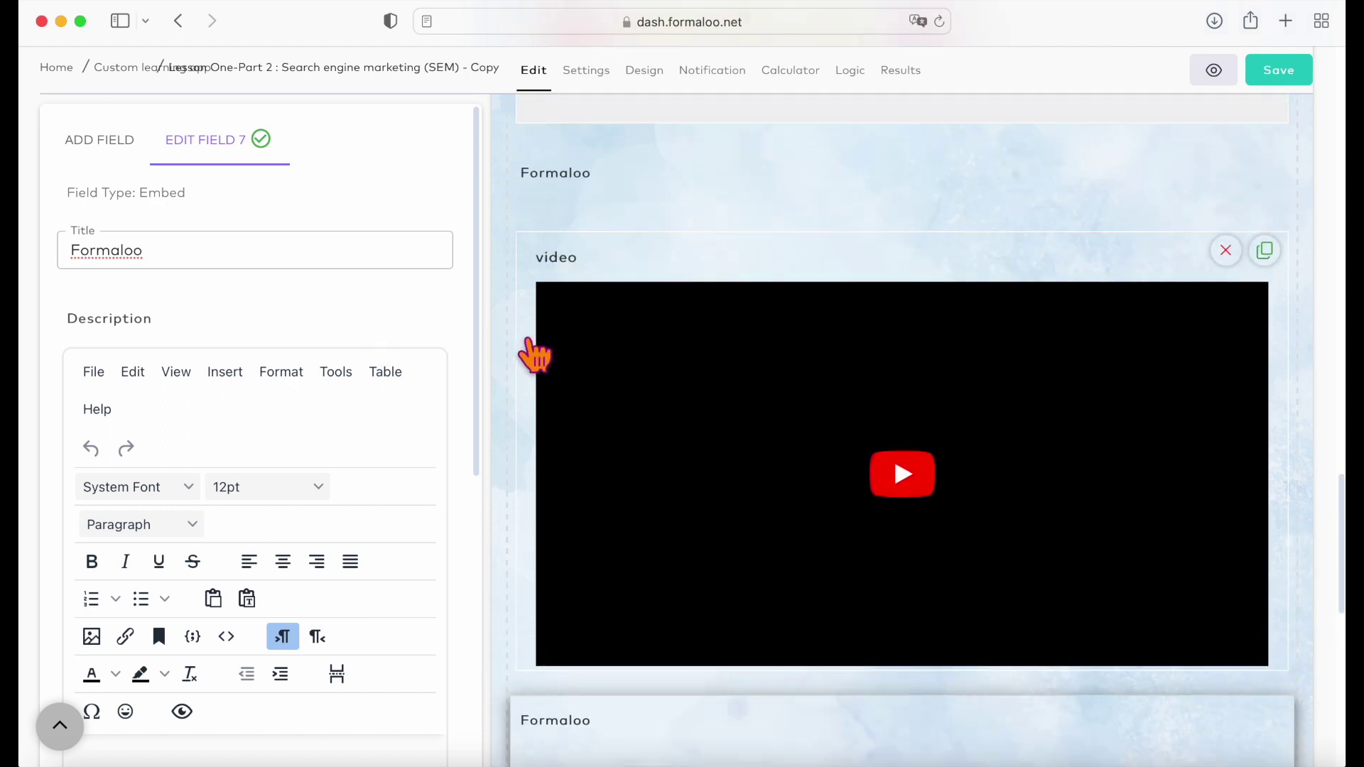
scroll(534, 356, "up", 4)
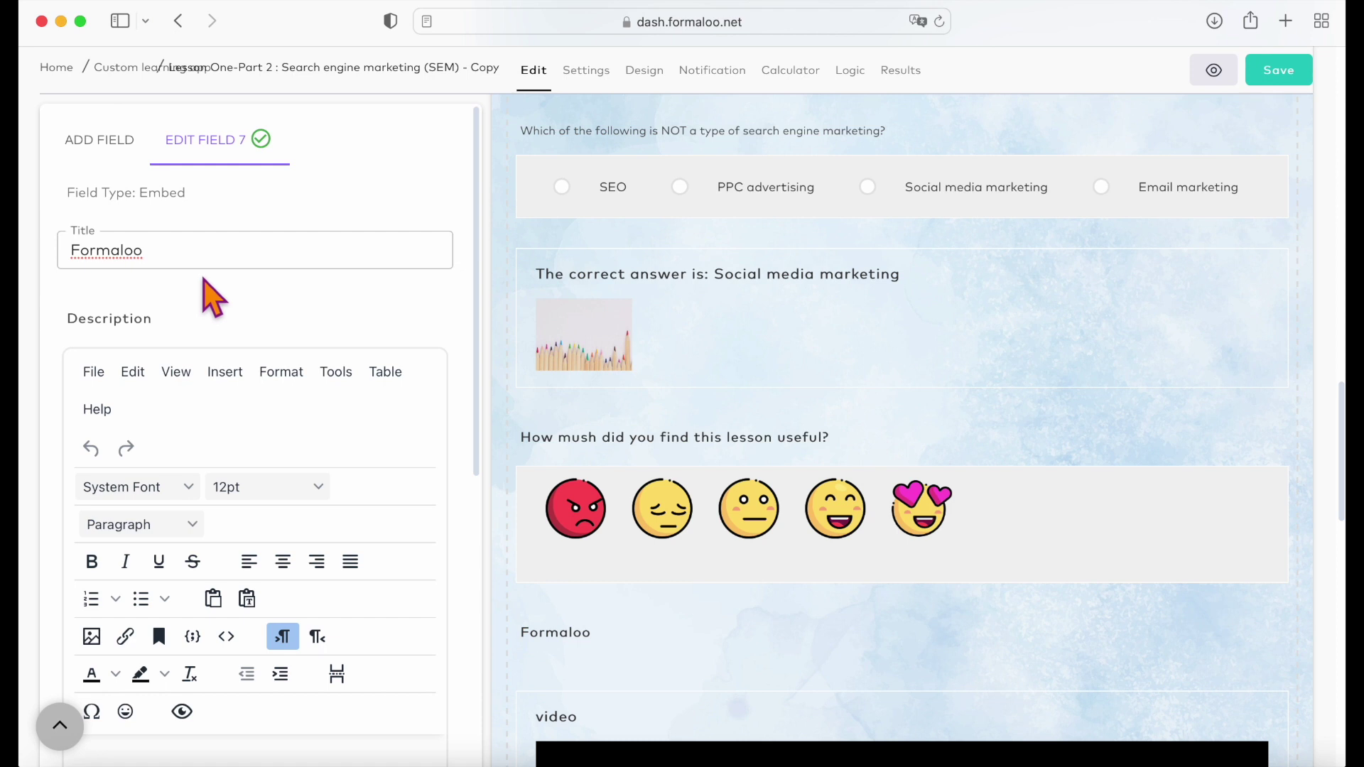
scroll(203, 280, "down", 9)
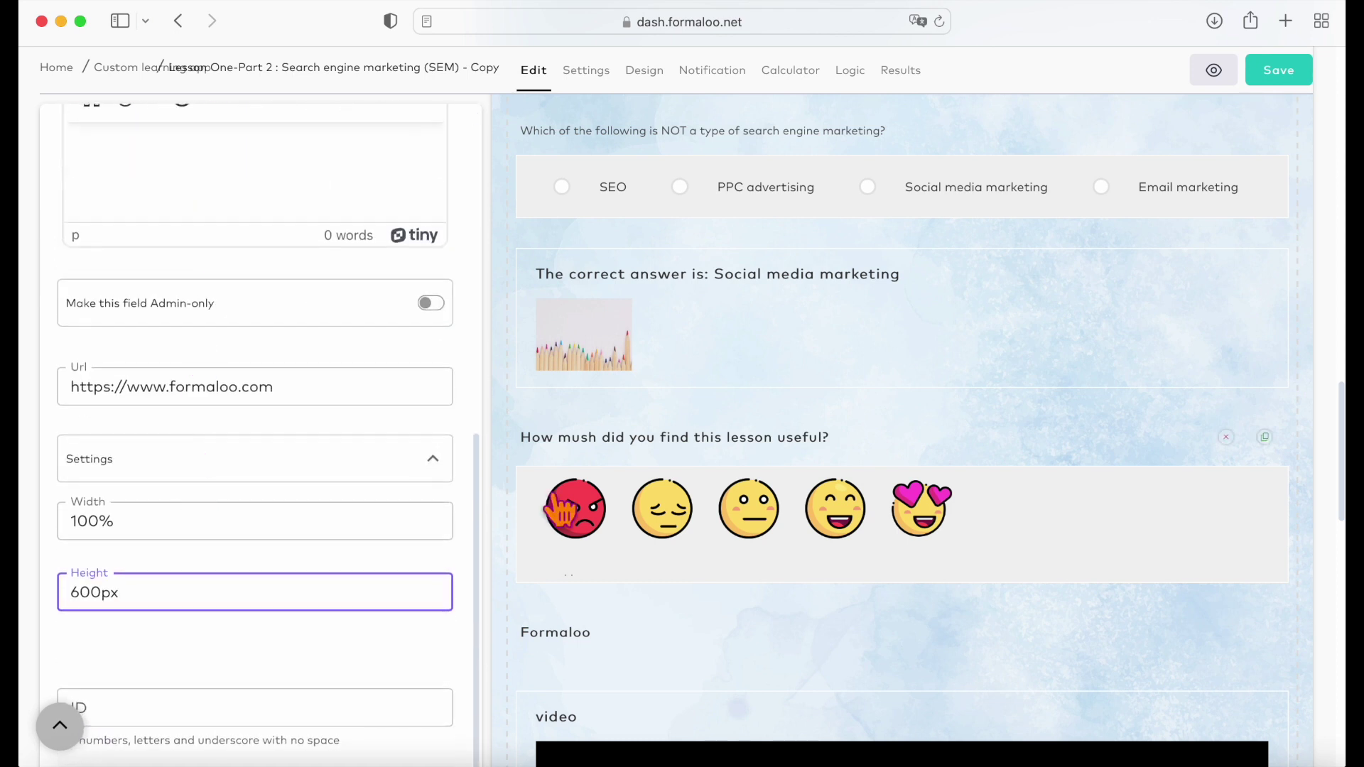
scroll(560, 510, "down", 9)
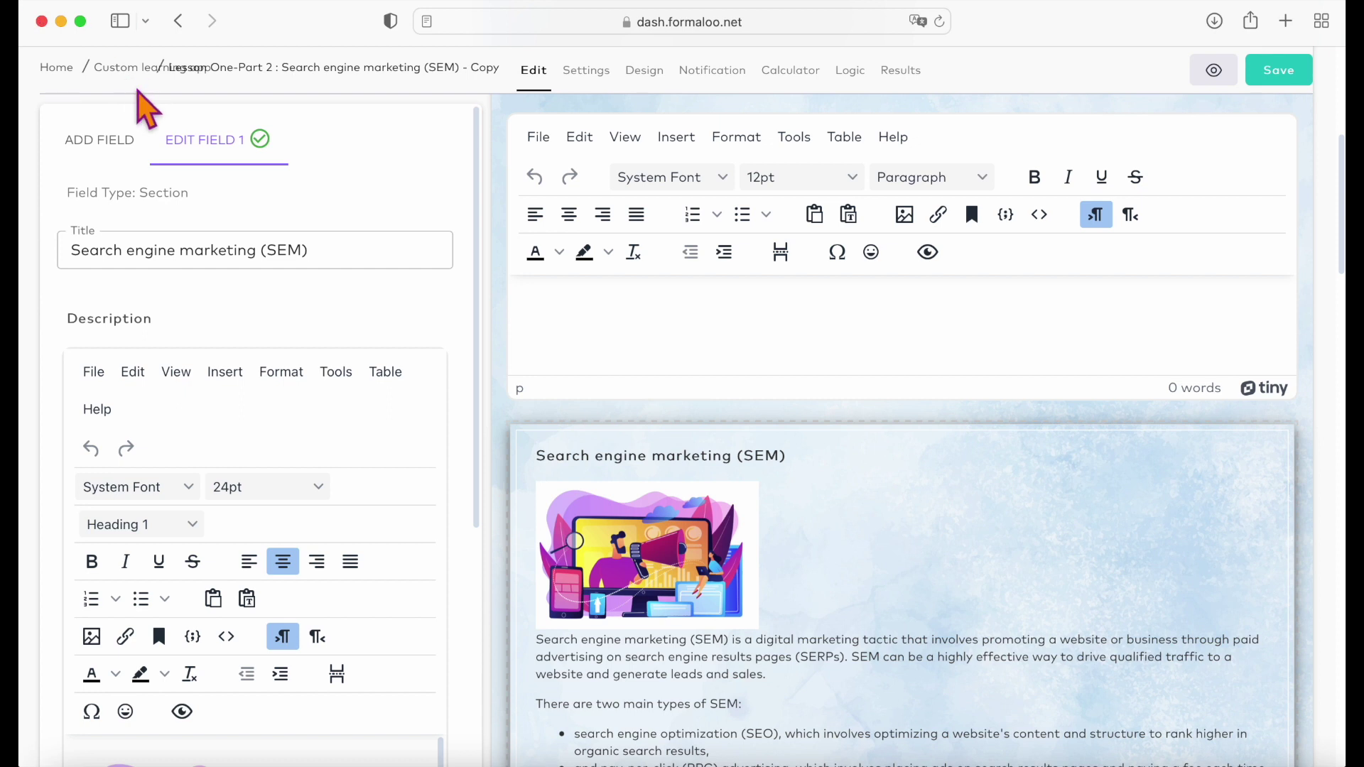
Add a CSAT field titled 'How are you feeling so far ?'.
left_click(118, 142)
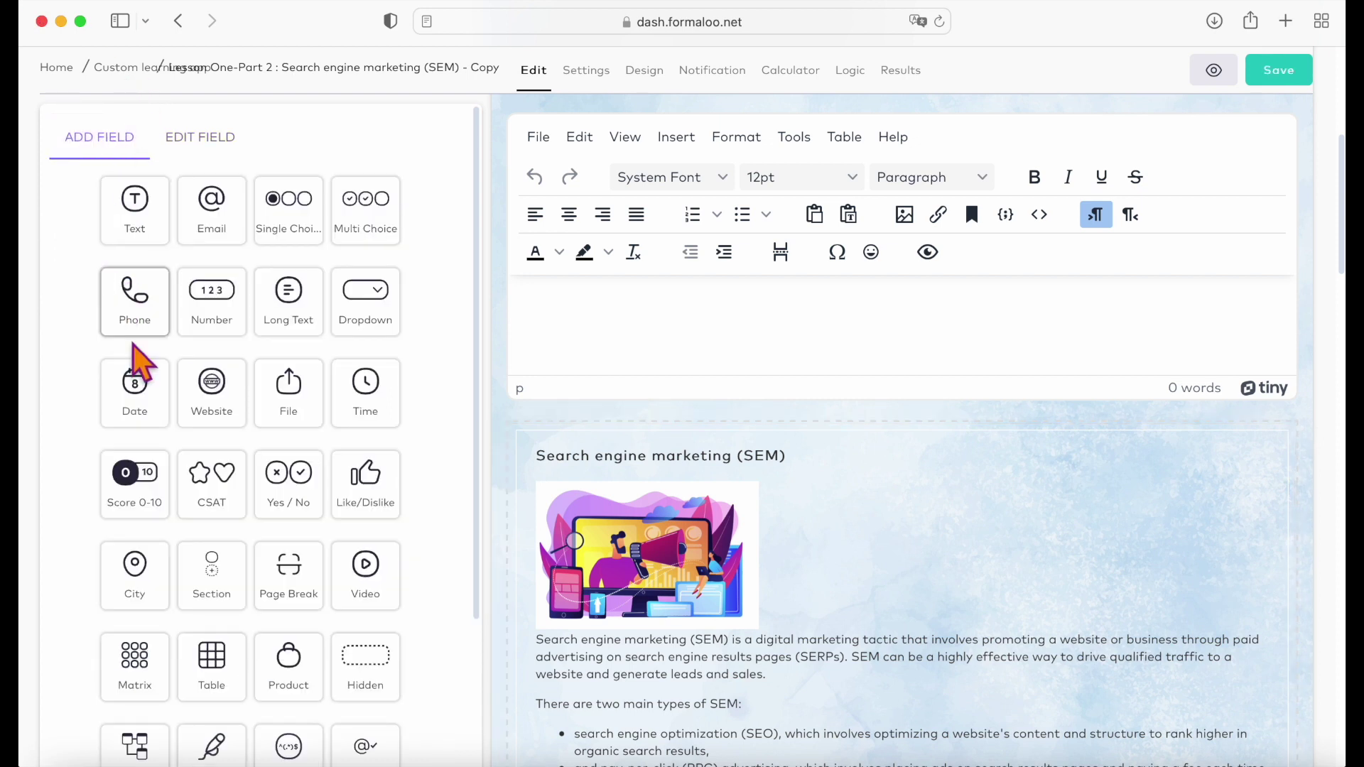
scroll(138, 360, "down", 3)
scroll(142, 363, "down", 2)
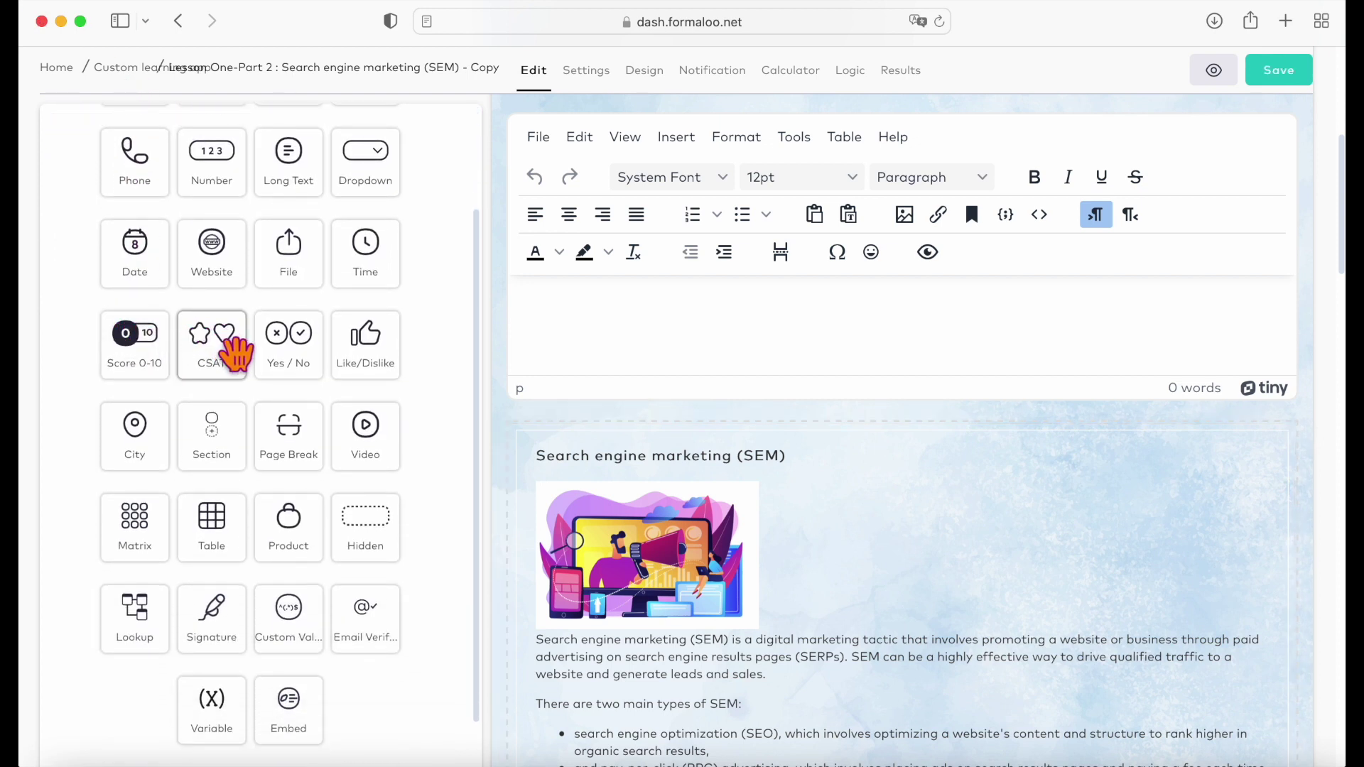
left_click(226, 352)
scroll(597, 542, "down", 10)
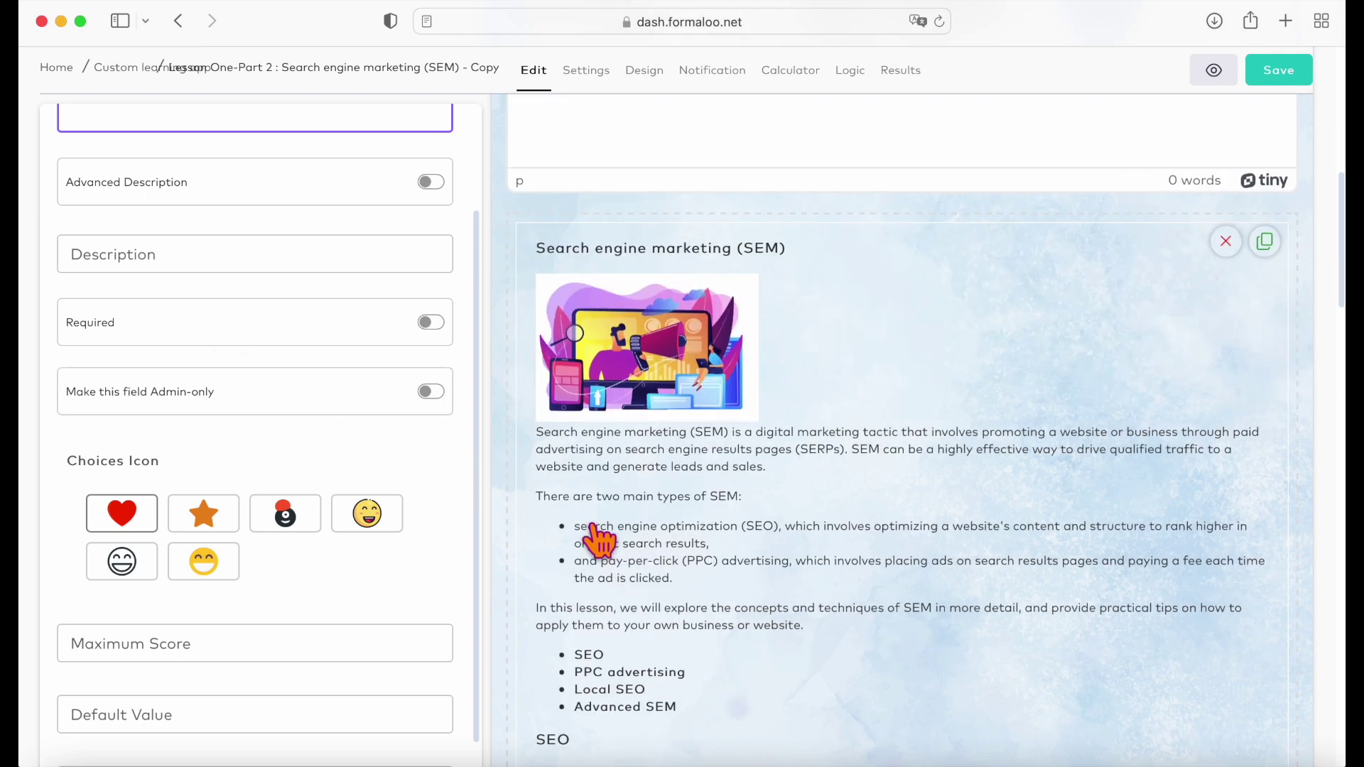
scroll(589, 540, "down", 5)
scroll(600, 542, "up", 3)
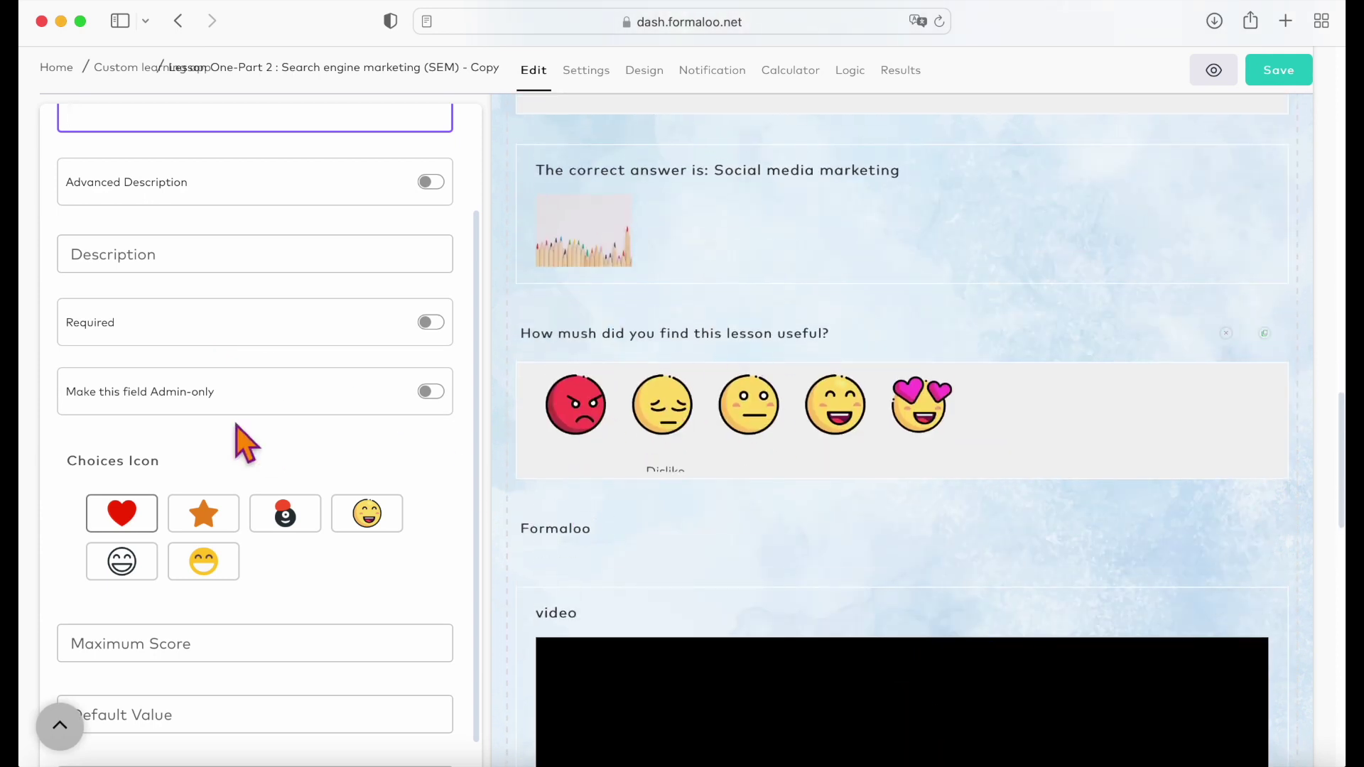
type("How are you feeling so far ?")
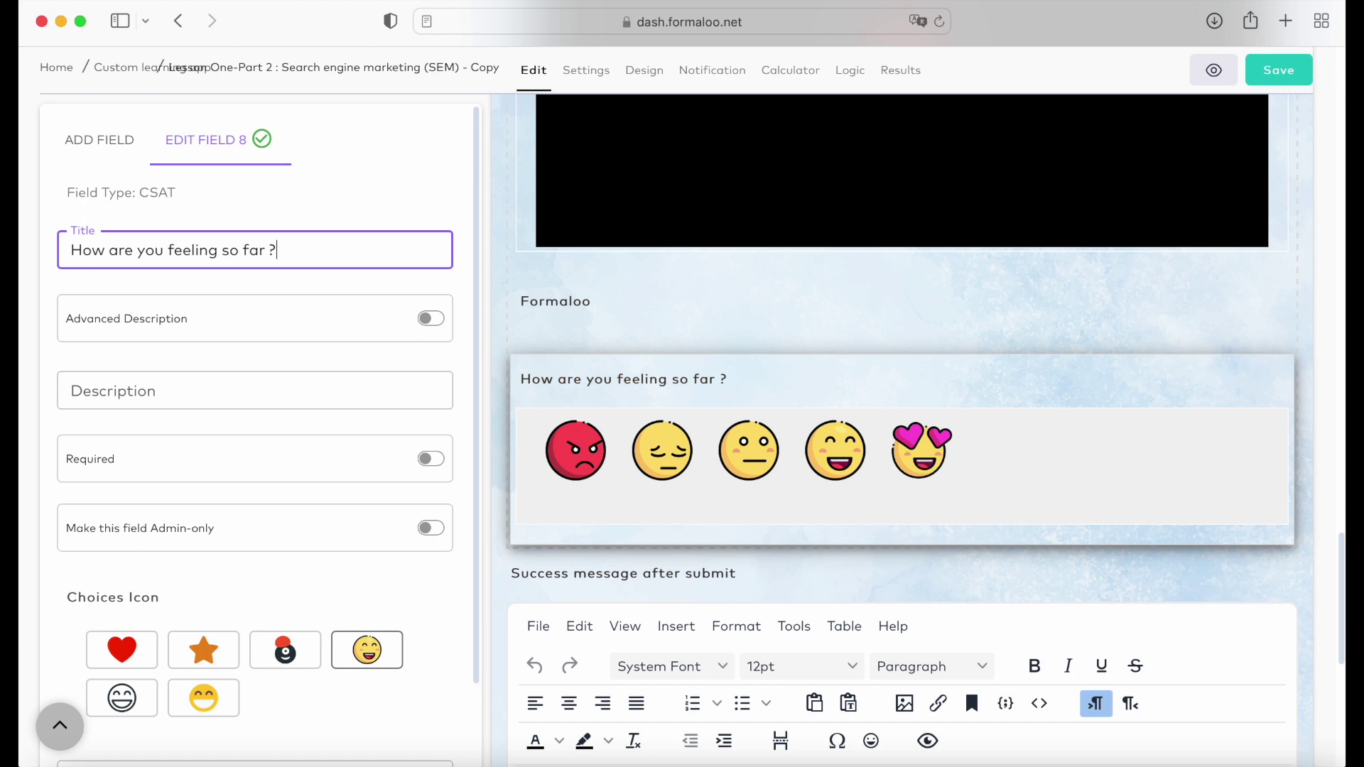
Try the star, 8-ball and emoji icon sets, then settle on outline face icons.
scroll(206, 547, "down", 3)
left_click(206, 551)
left_click(262, 561)
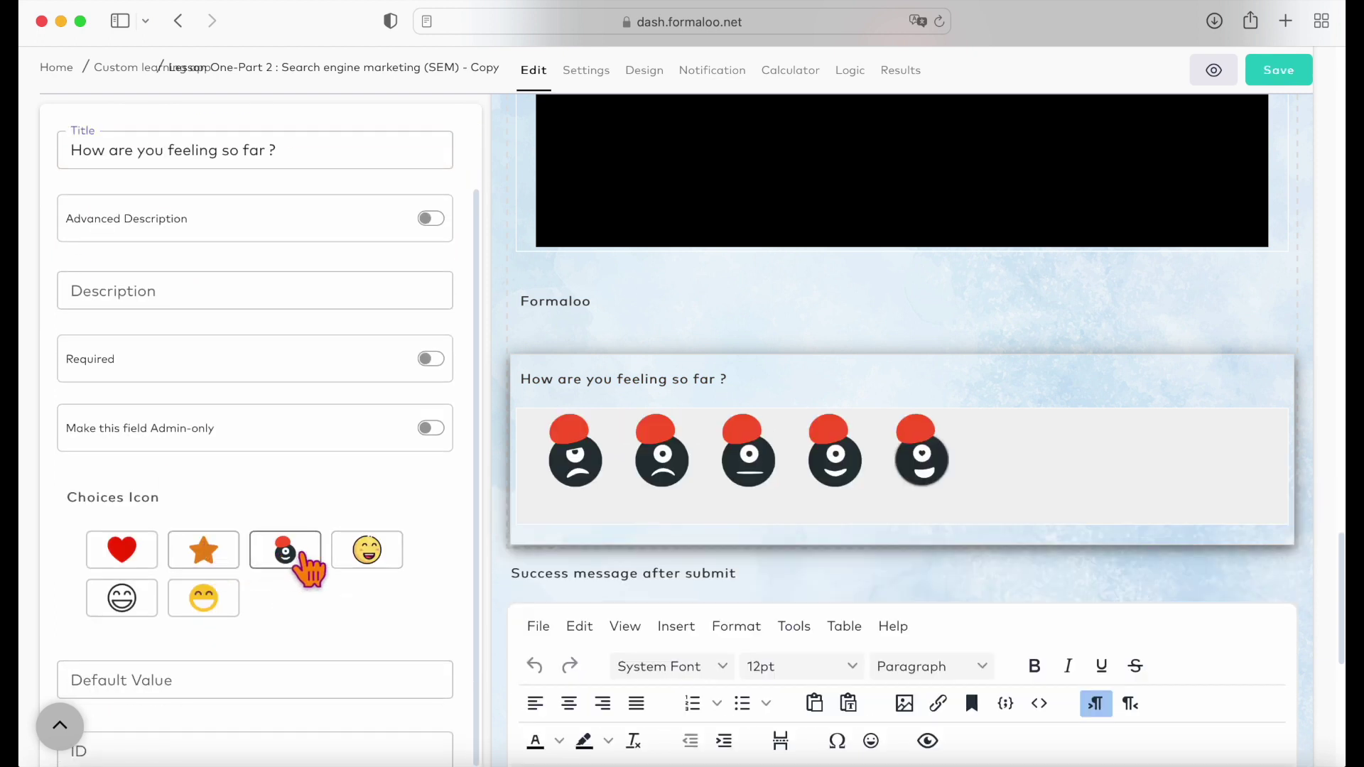
left_click(366, 554)
left_click(138, 605)
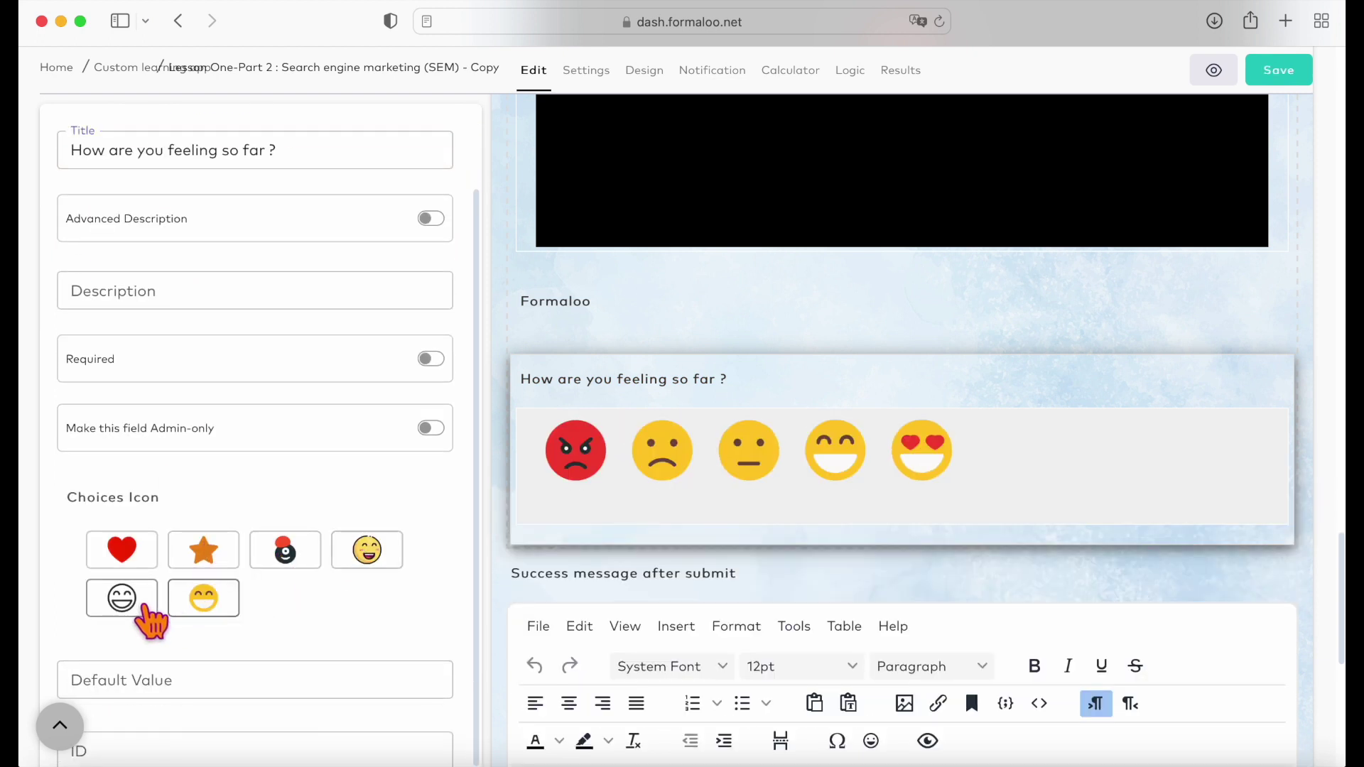
scroll(213, 536, "down", 1)
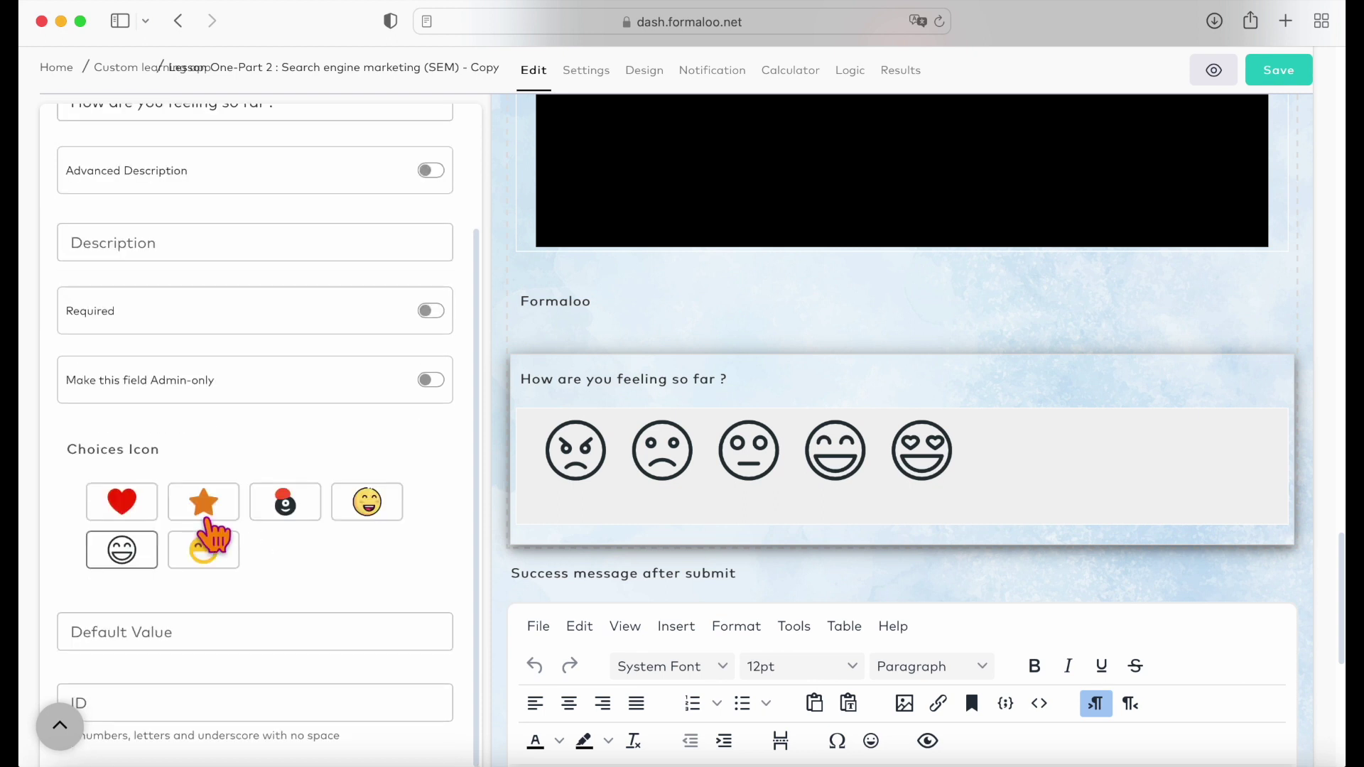
scroll(292, 411, "up", 5)
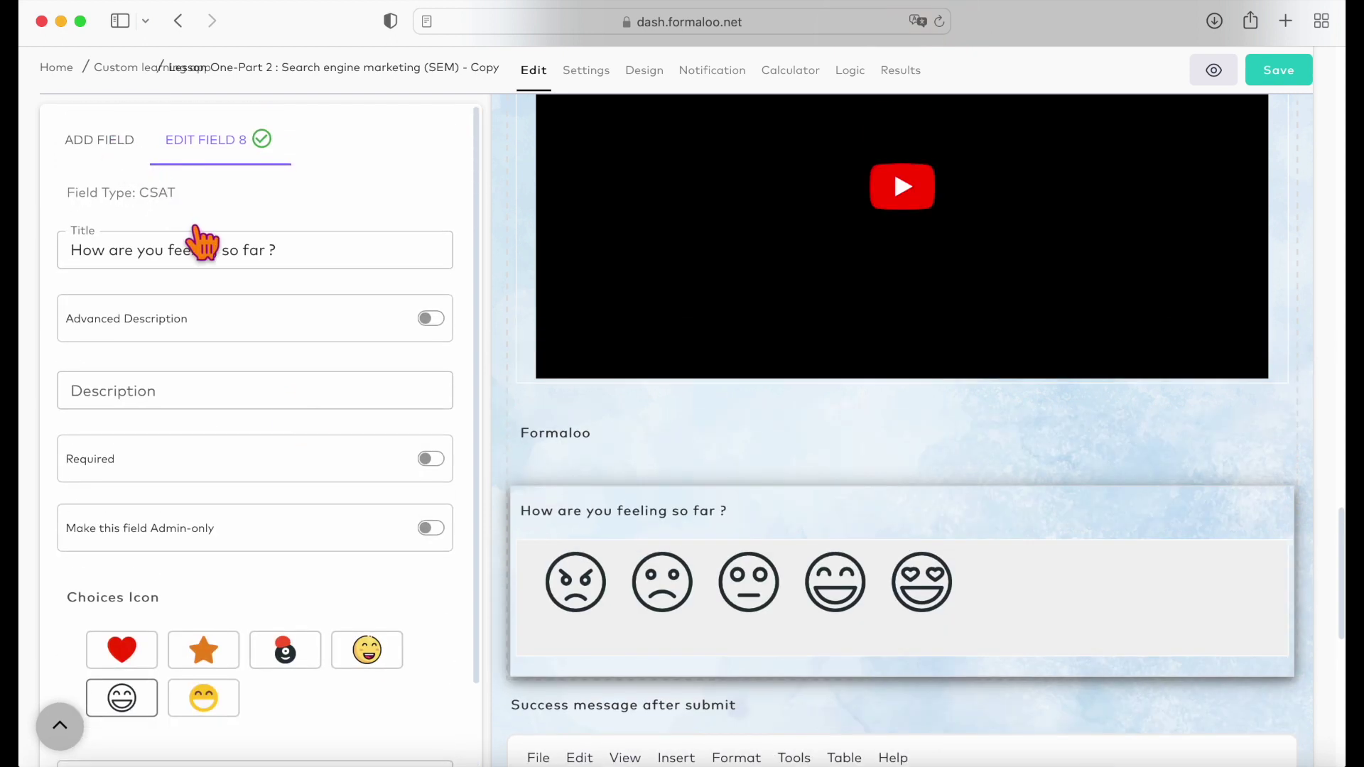
key("Escape")
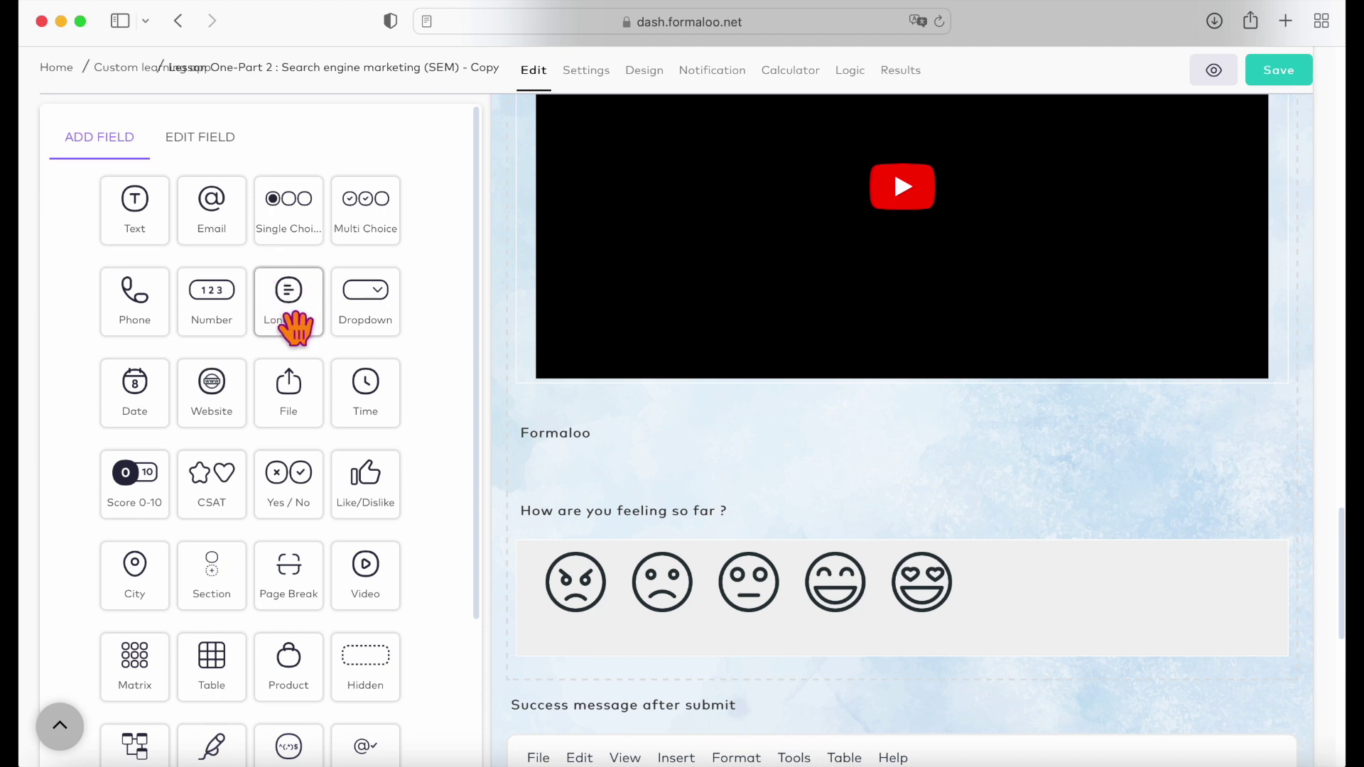
Add an untitled Long Text field and a Multi Choice question with Option 1 and 'option 2'.
left_click(291, 312)
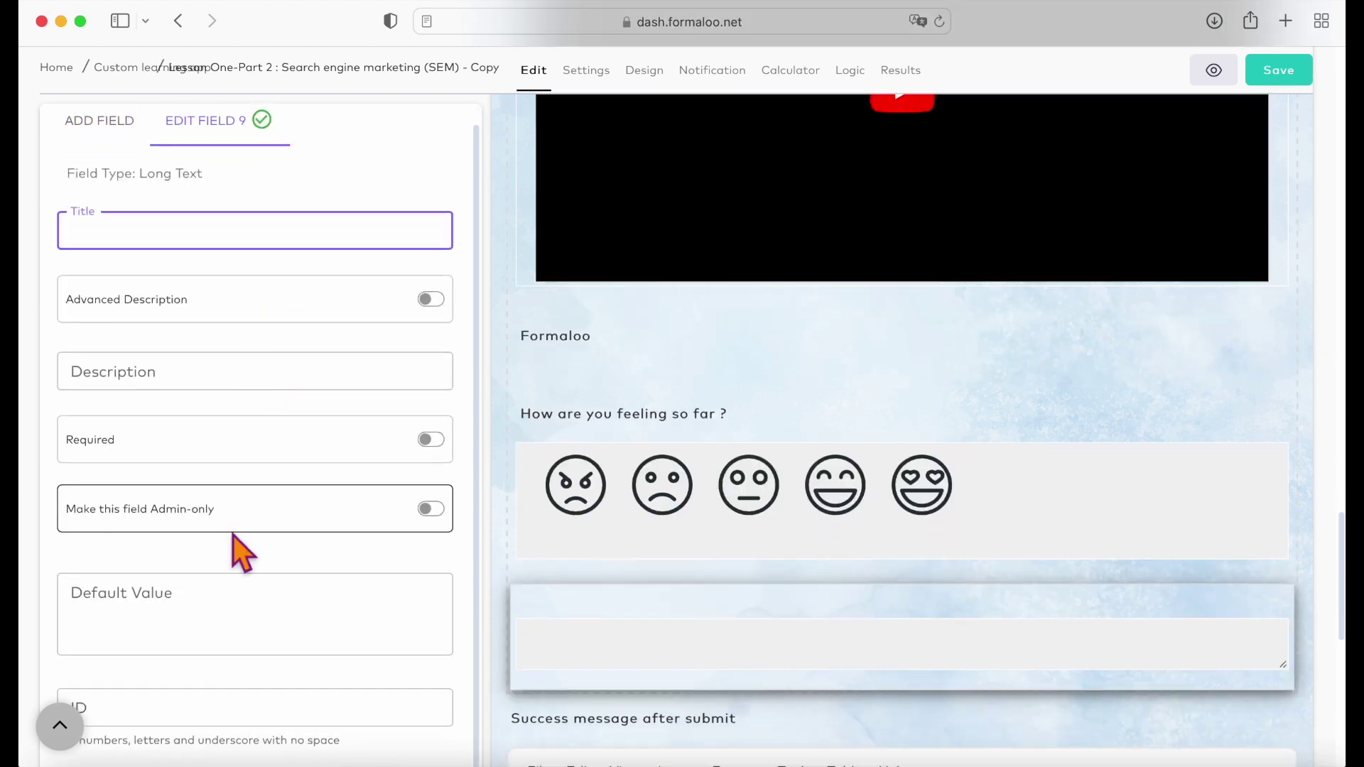
left_click(100, 121)
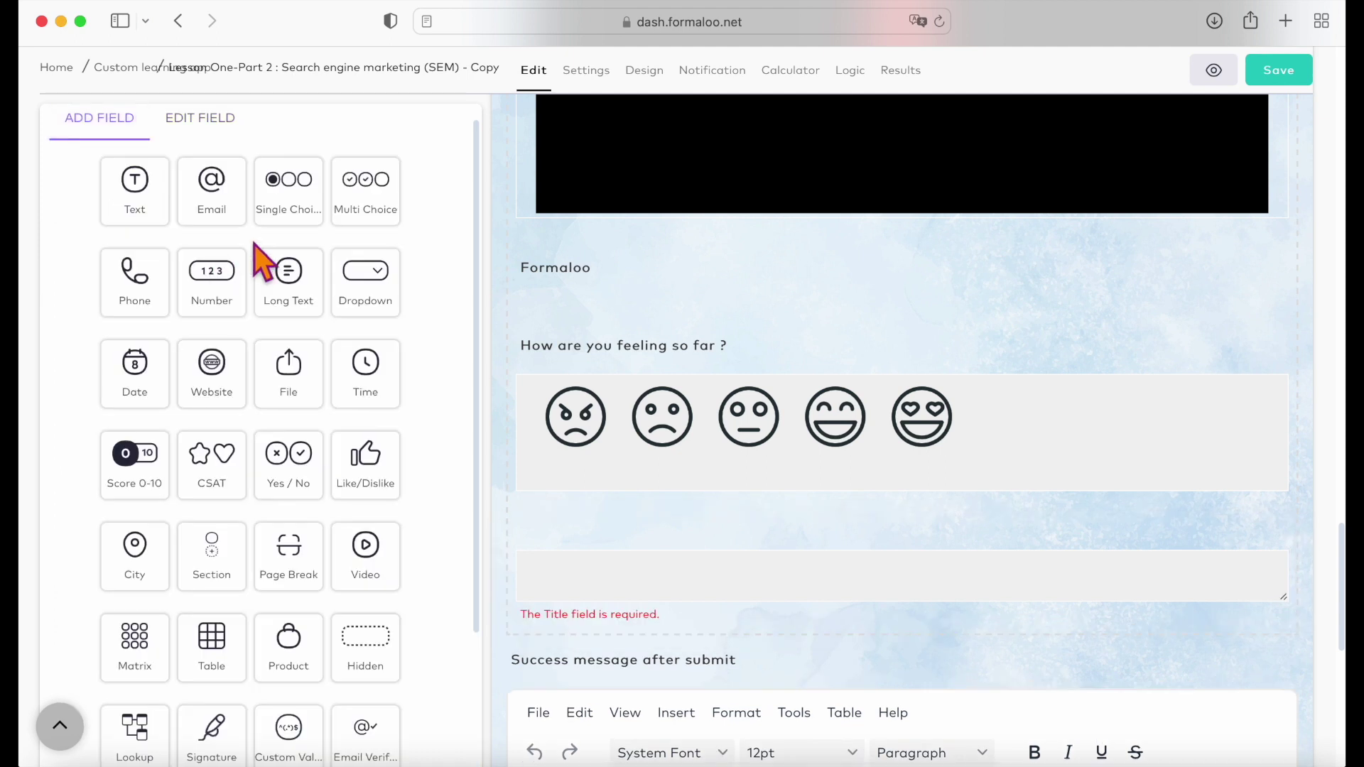
left_click(348, 206)
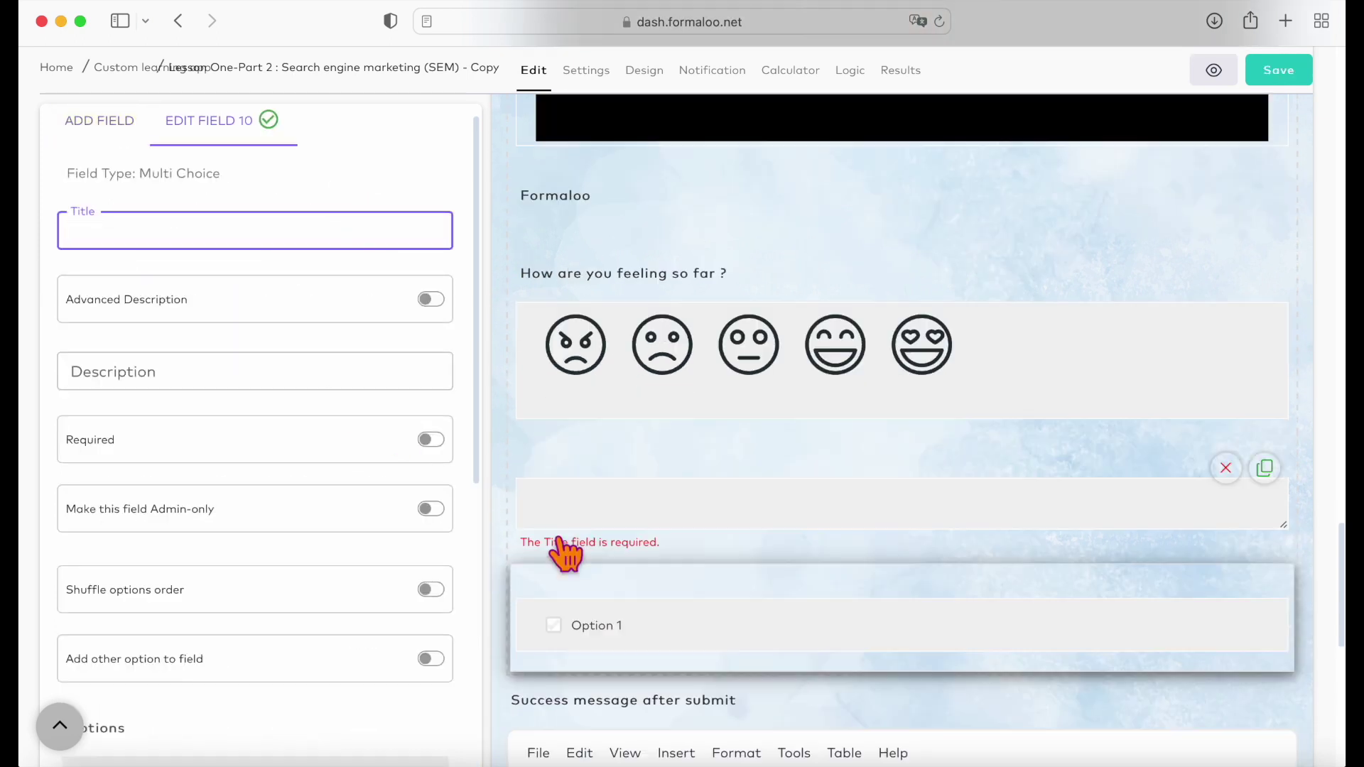
scroll(285, 428, "down", 2)
scroll(286, 428, "down", 3)
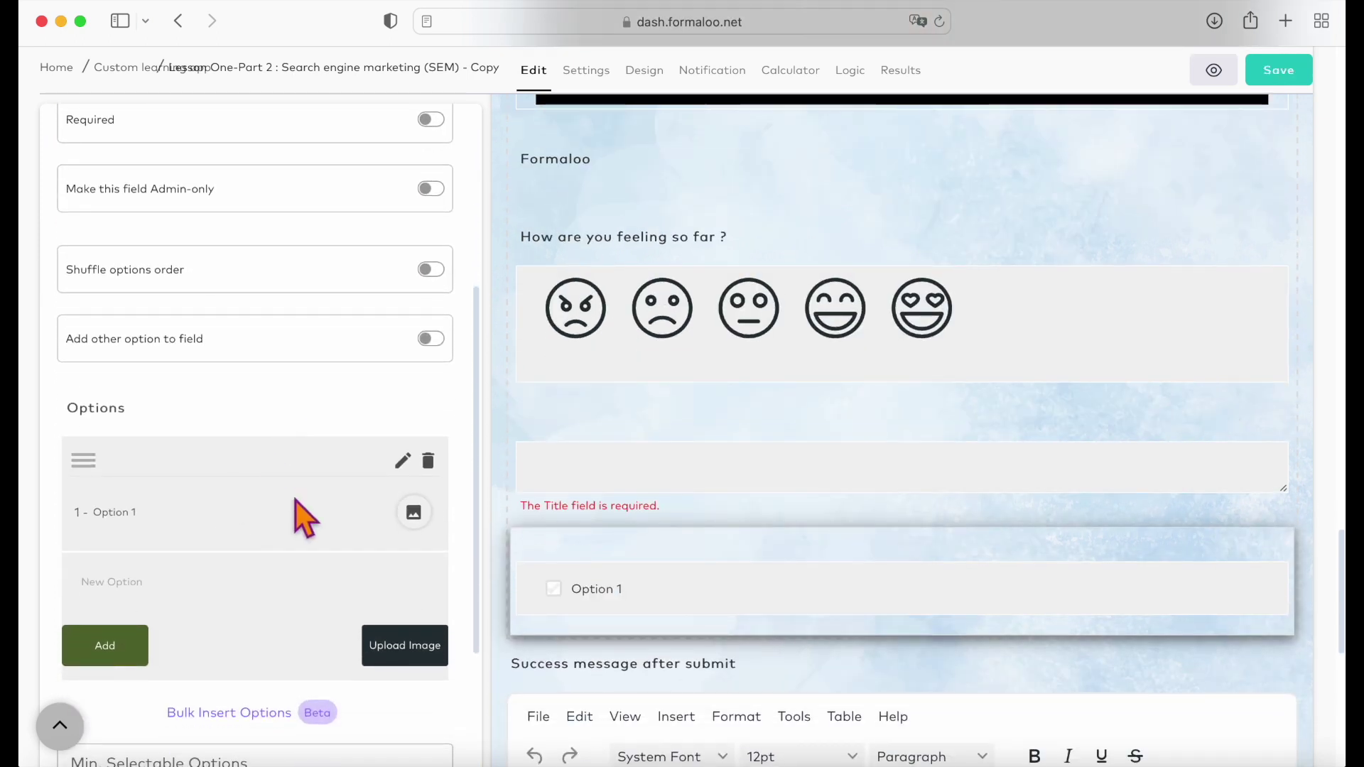
left_click(147, 595)
type("optio")
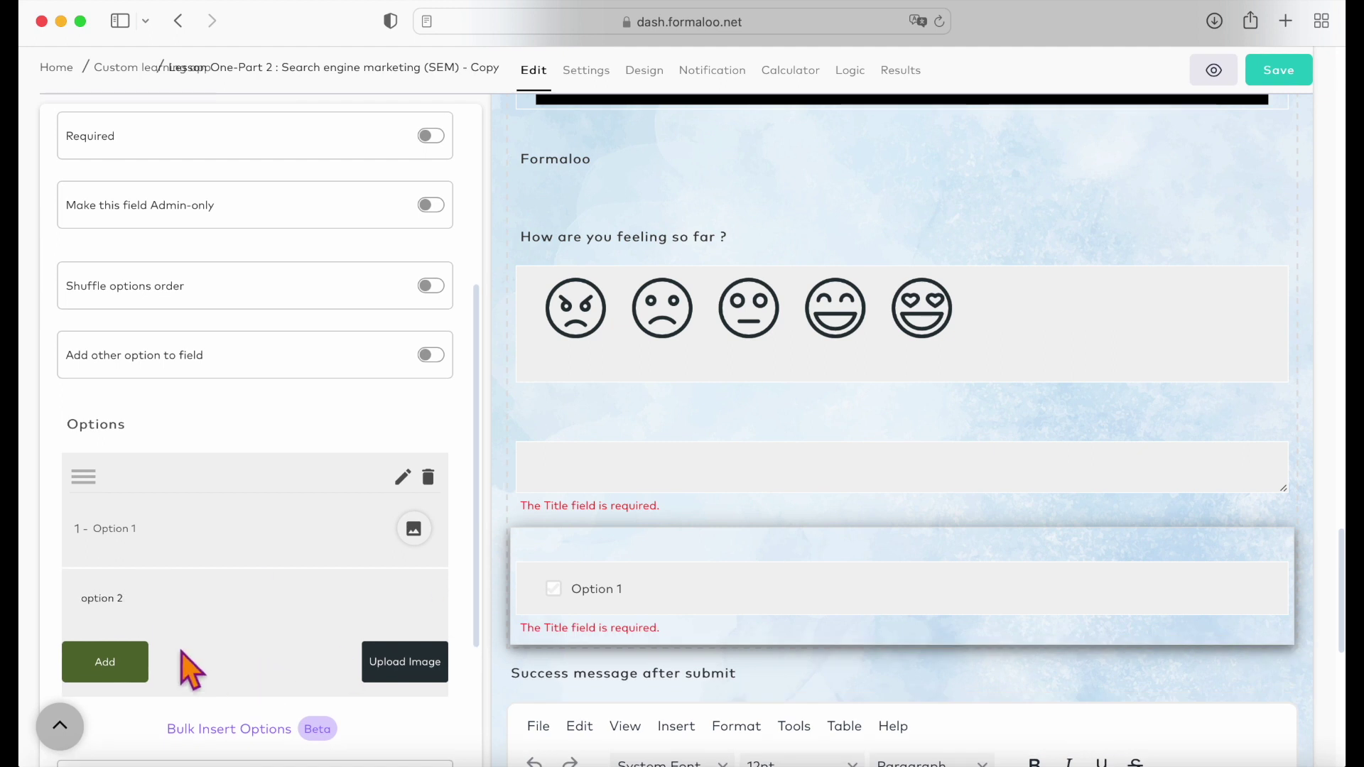
type("n 2")
key("Return")
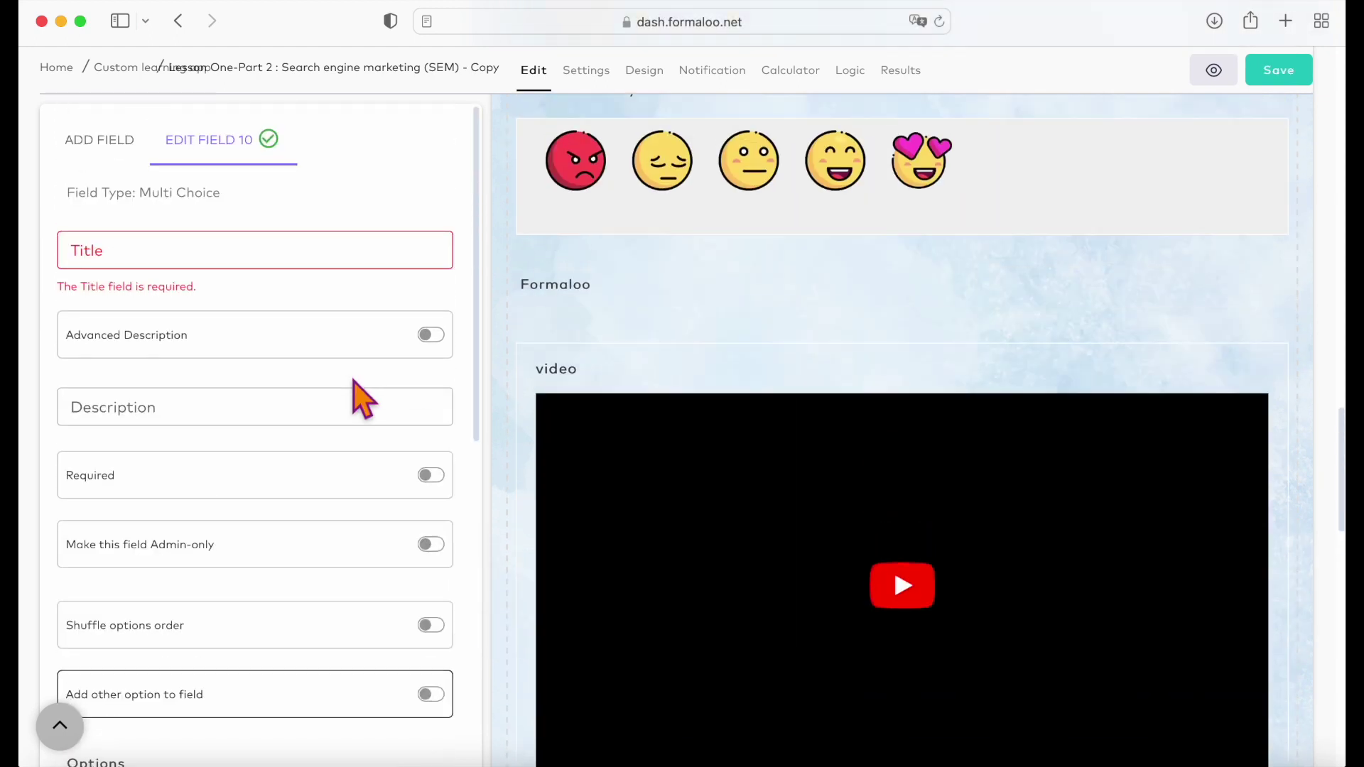
left_click(107, 140)
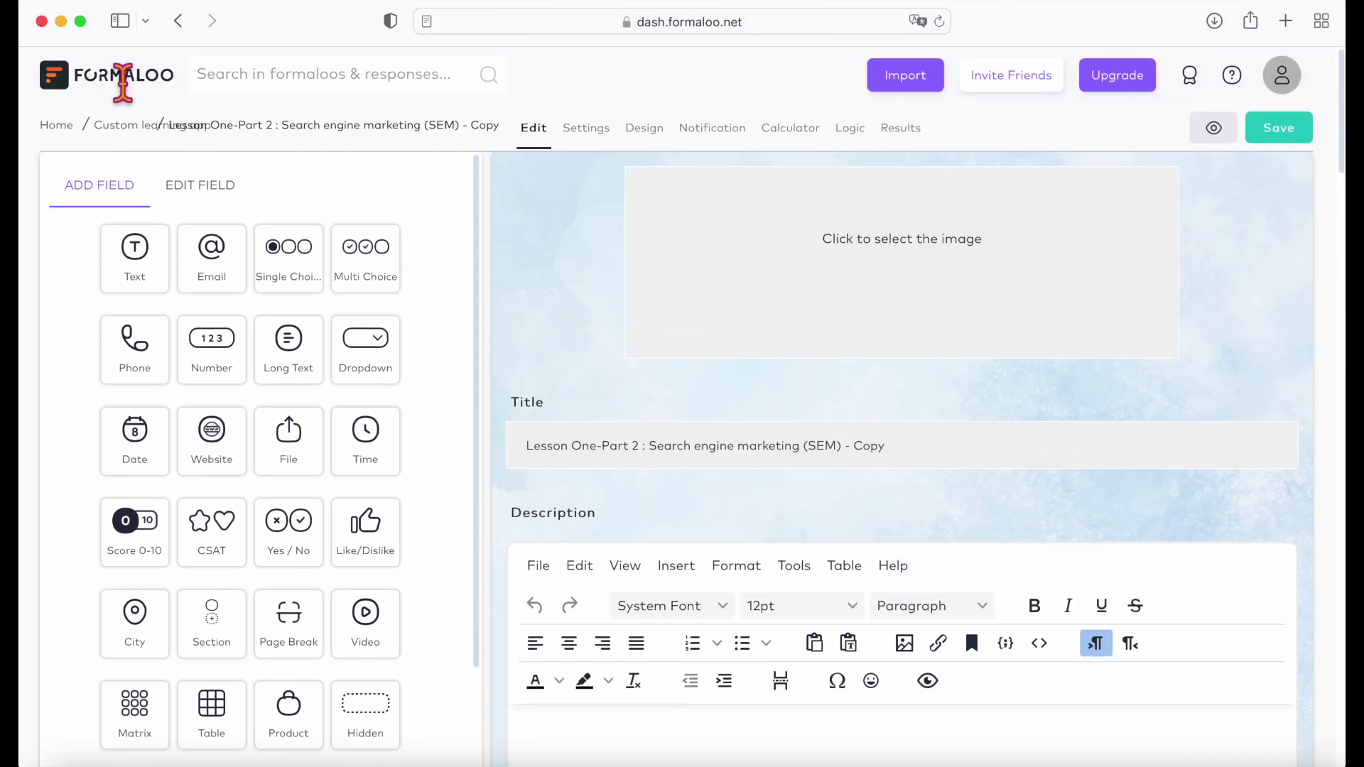
Leave the form editor and start a copy of the Student Feedback Survey template.
left_click(122, 80)
left_click(861, 415)
scroll(781, 437, "down", 3)
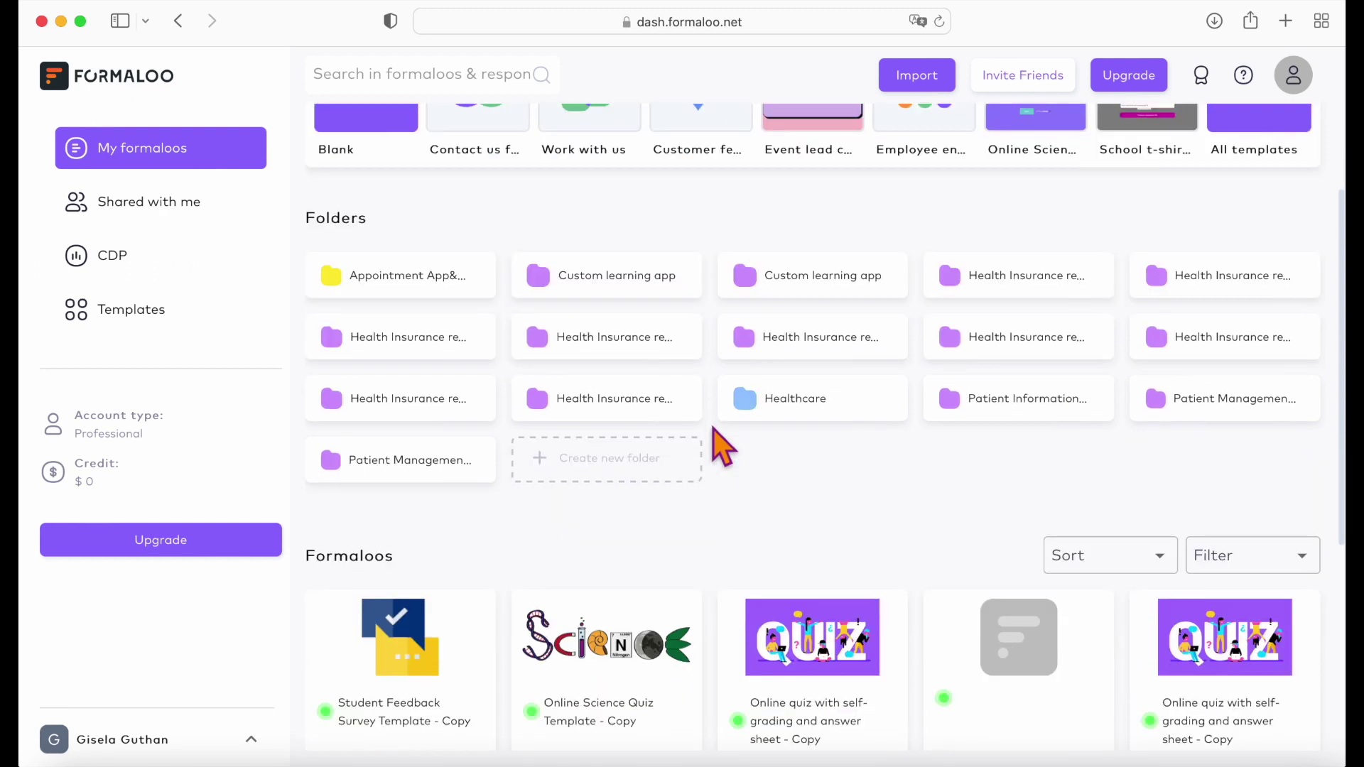
scroll(724, 446, "up", 2)
left_click(1254, 205)
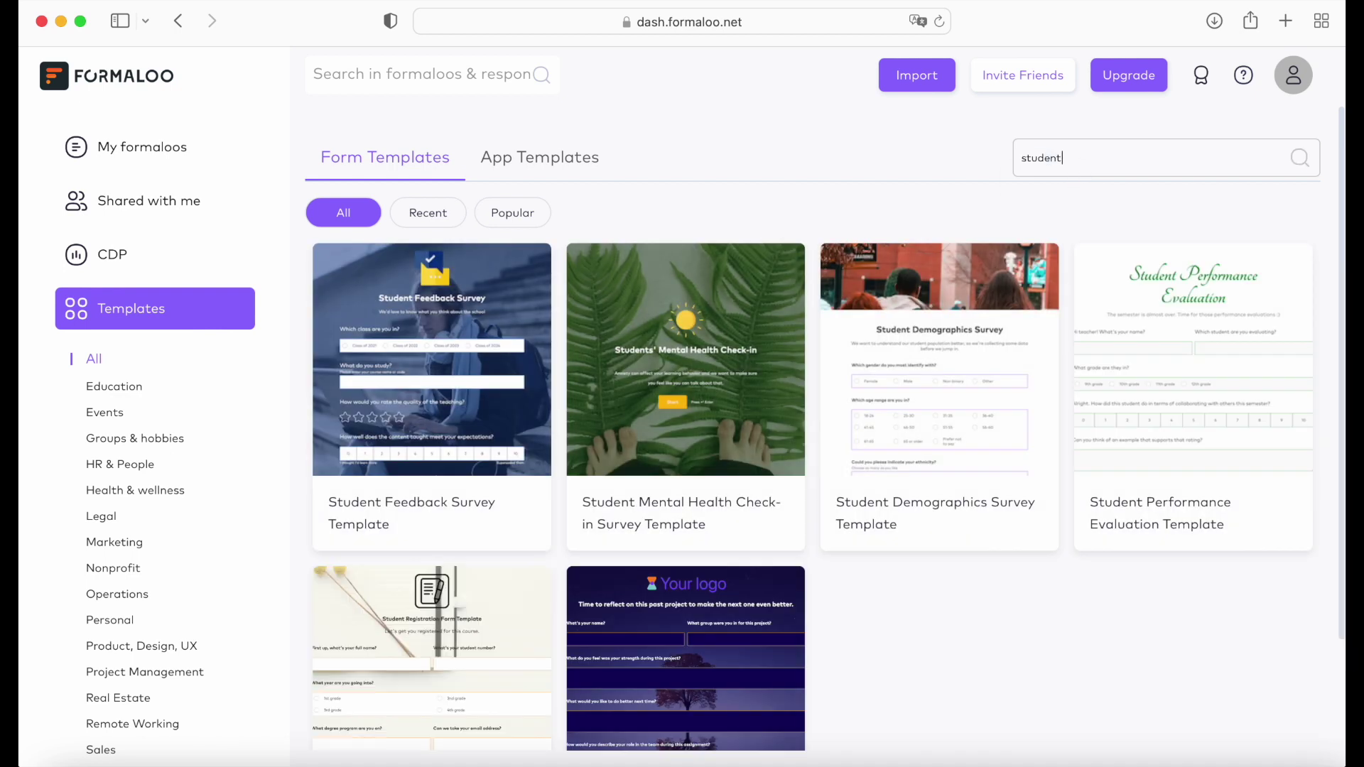
left_click(447, 402)
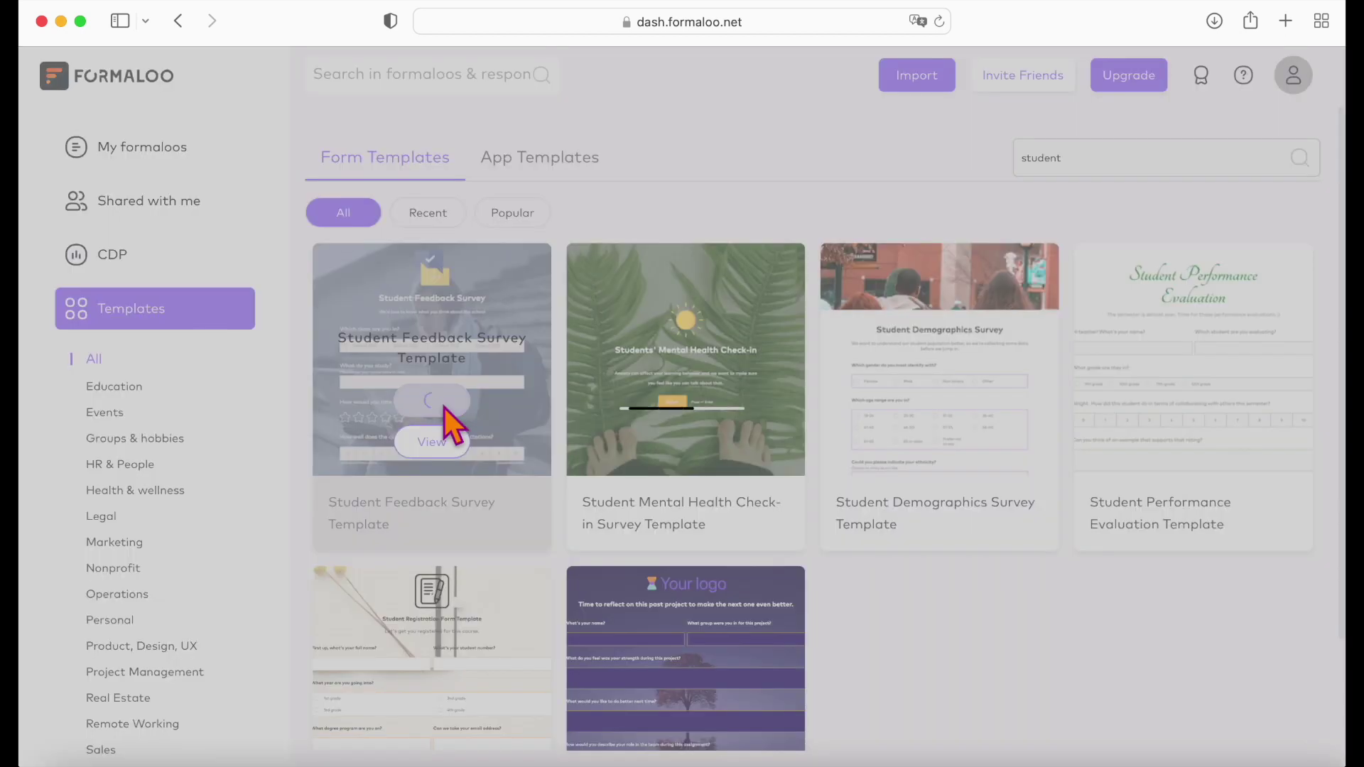
Make 'What do you study?' required, save, and move the survey into the Custom learning app folder.
scroll(618, 451, "down", 5)
left_click(714, 385)
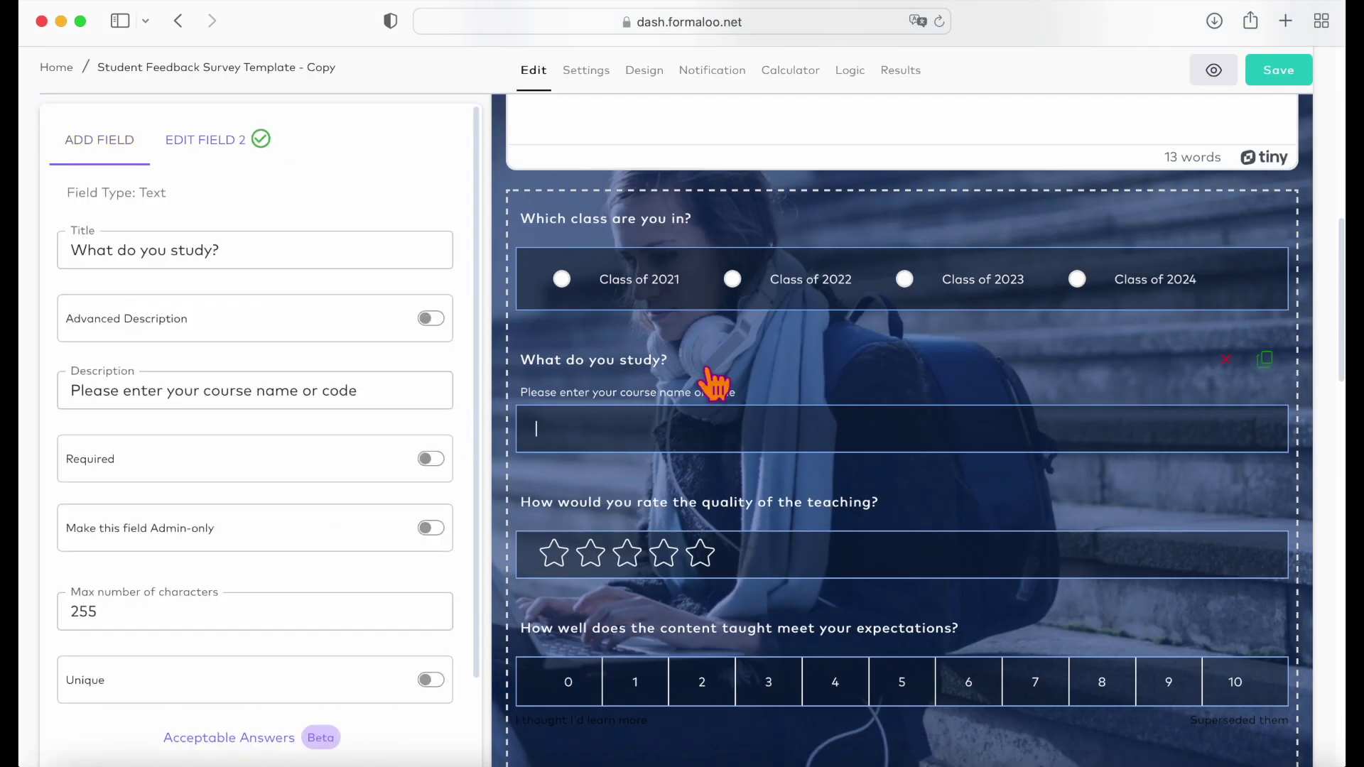
scroll(319, 381, "down", 2)
left_click(430, 317)
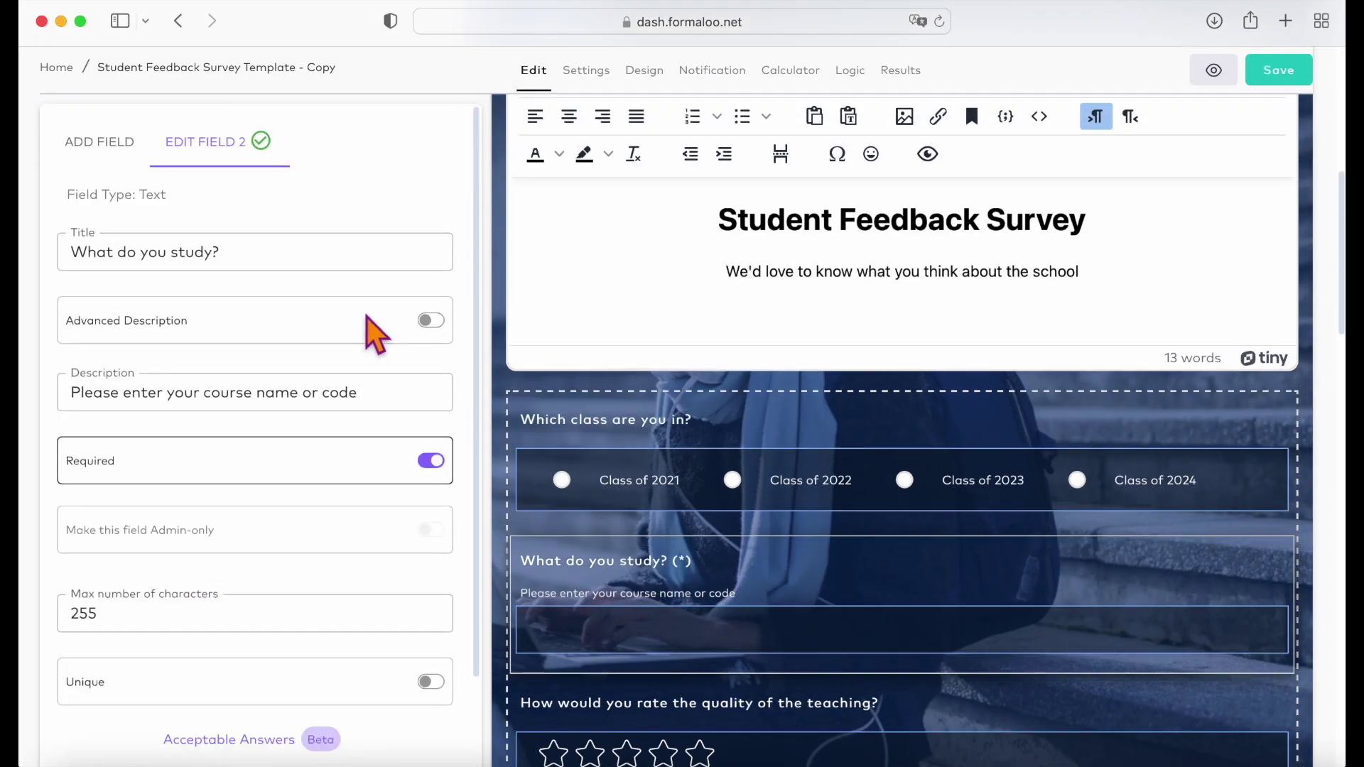
left_click(1279, 71)
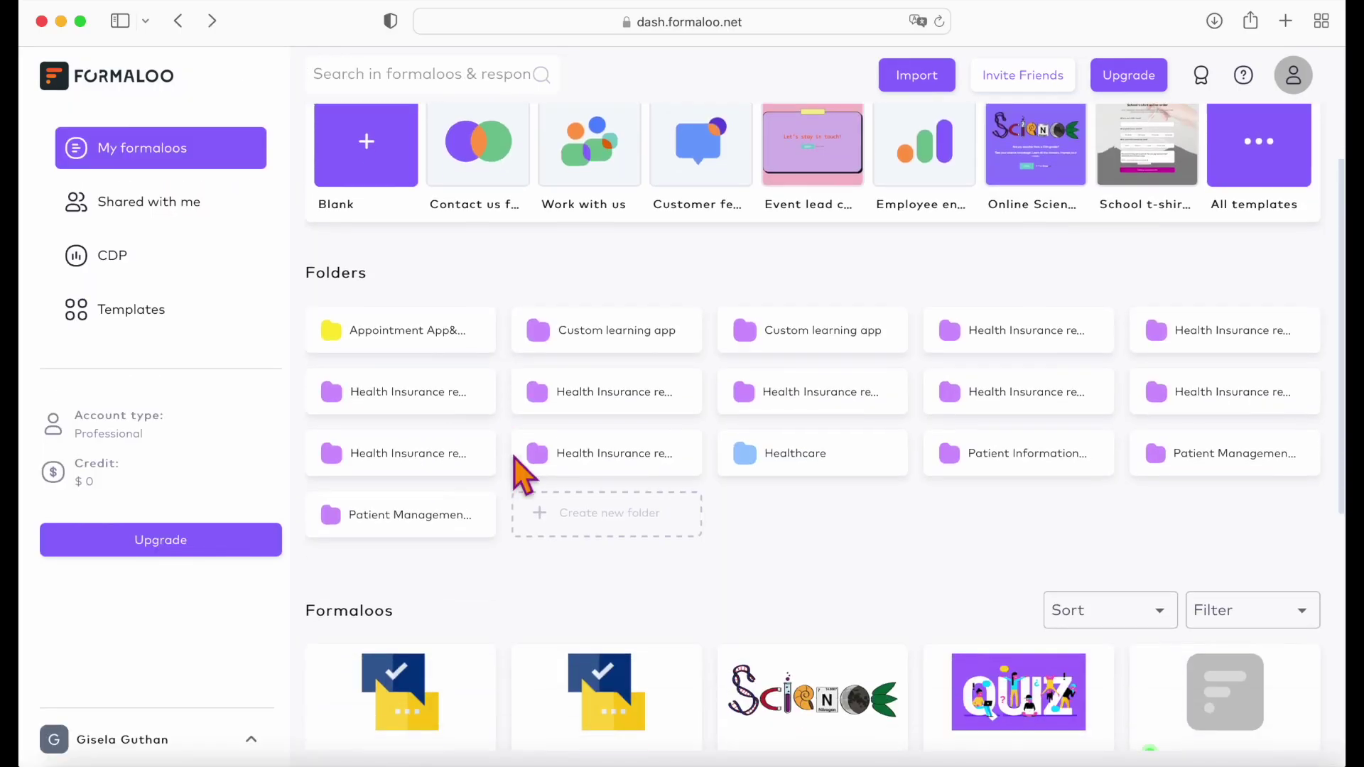
scroll(514, 458, "down", 3)
left_click_drag(422, 564, 618, 182)
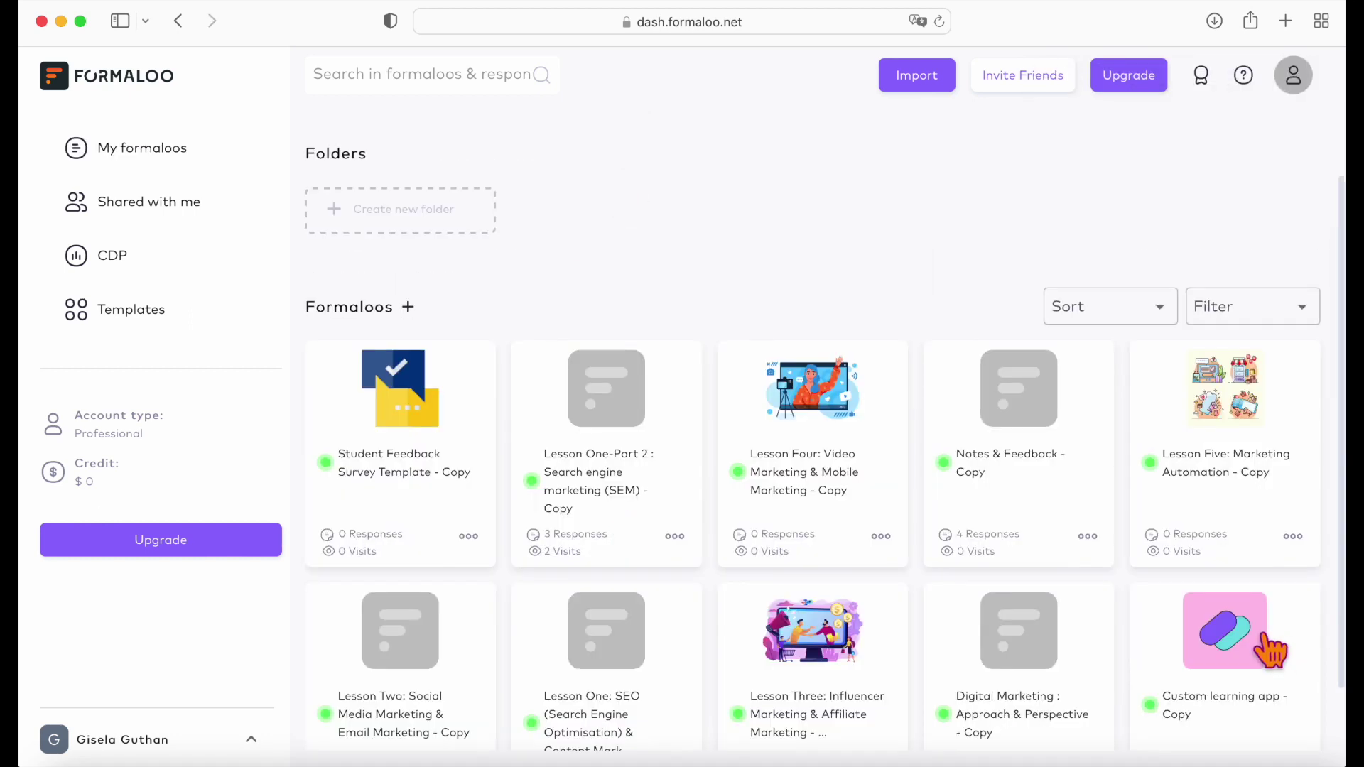
Open the Custom learning app and add a new menu named Survey.
left_click(1272, 650)
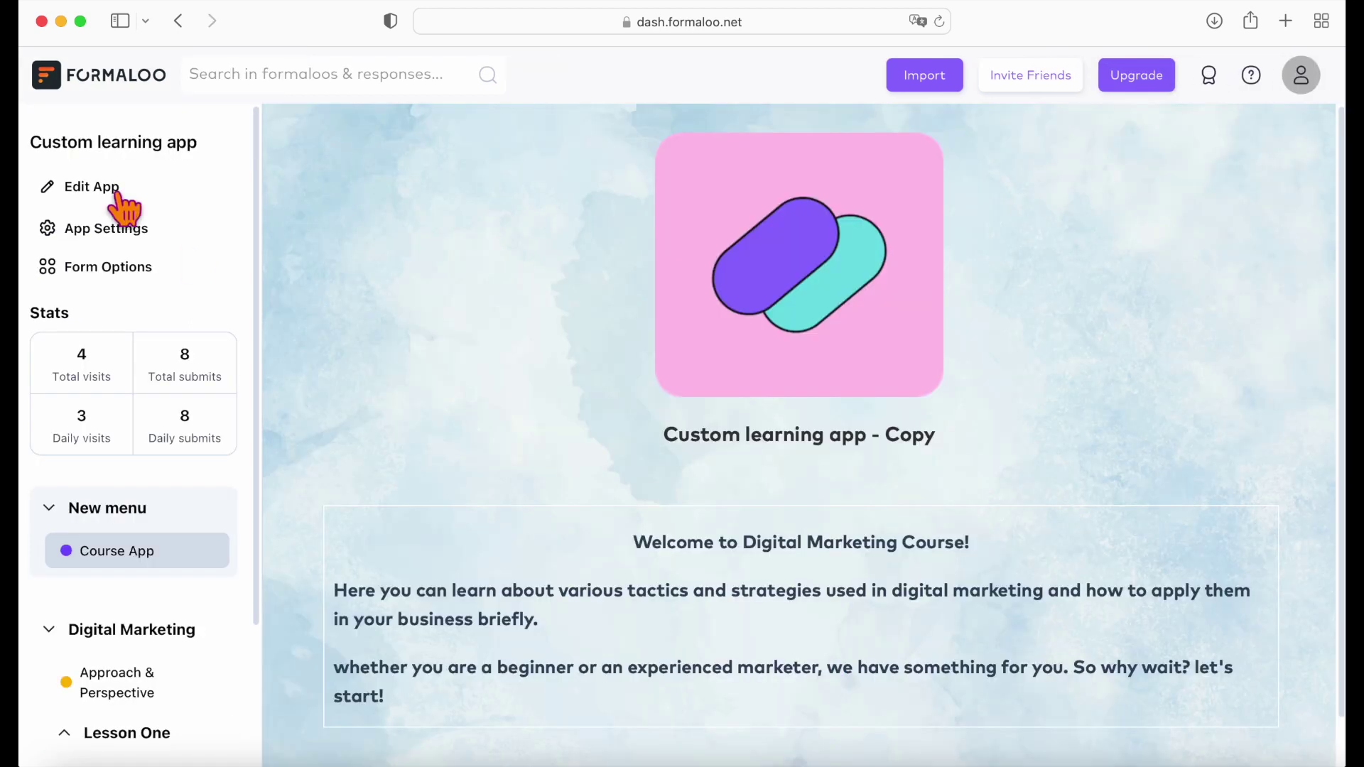
left_click(111, 187)
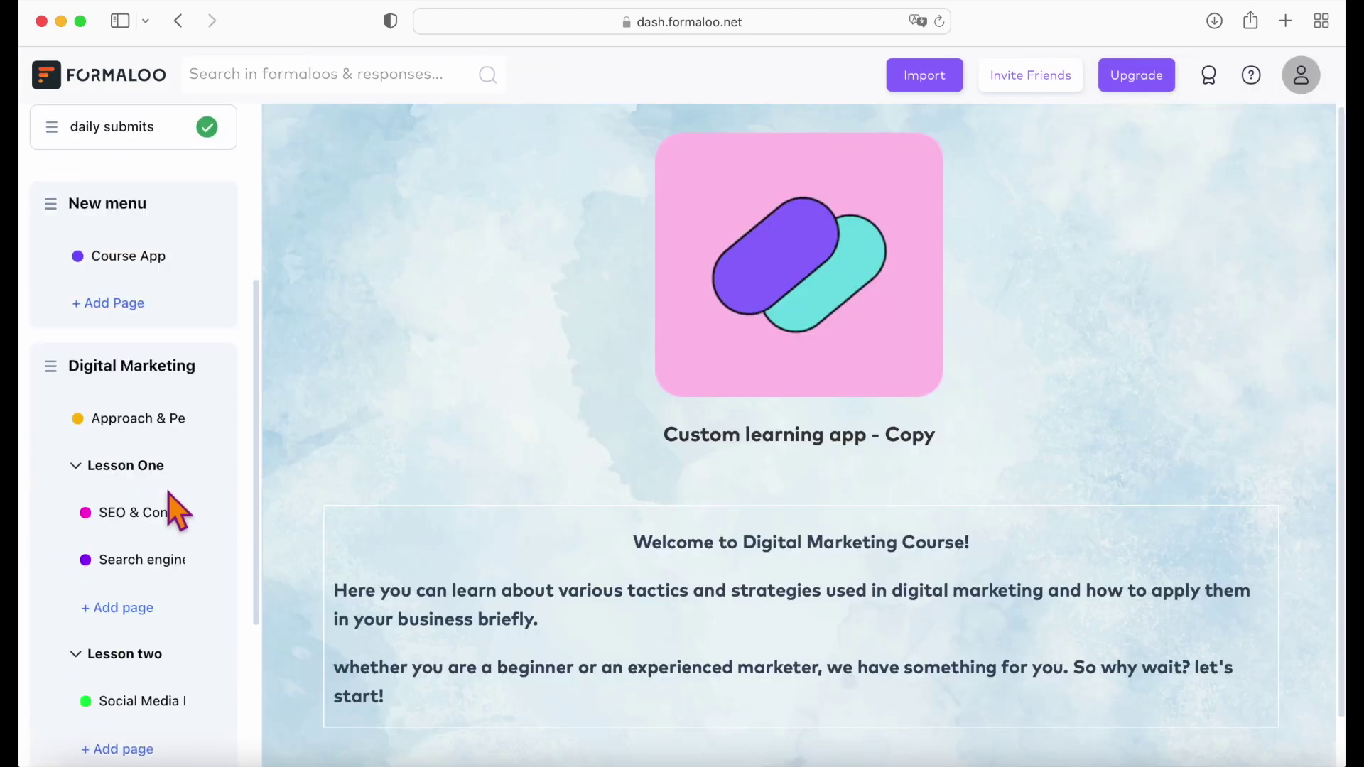
scroll(163, 640, "down", 3)
left_click(152, 745)
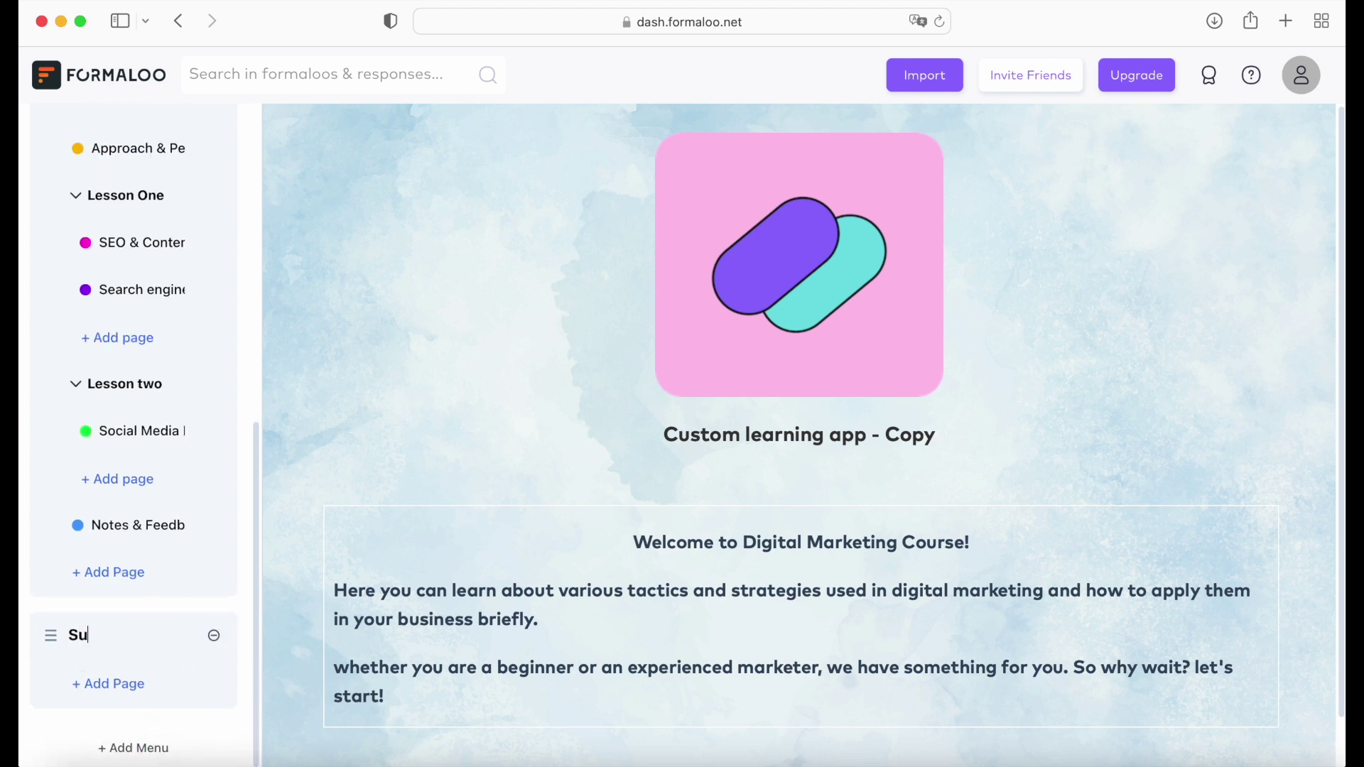
Add a Student Feedback Survey block page showing the survey copy as a fillable form.
left_click(108, 686)
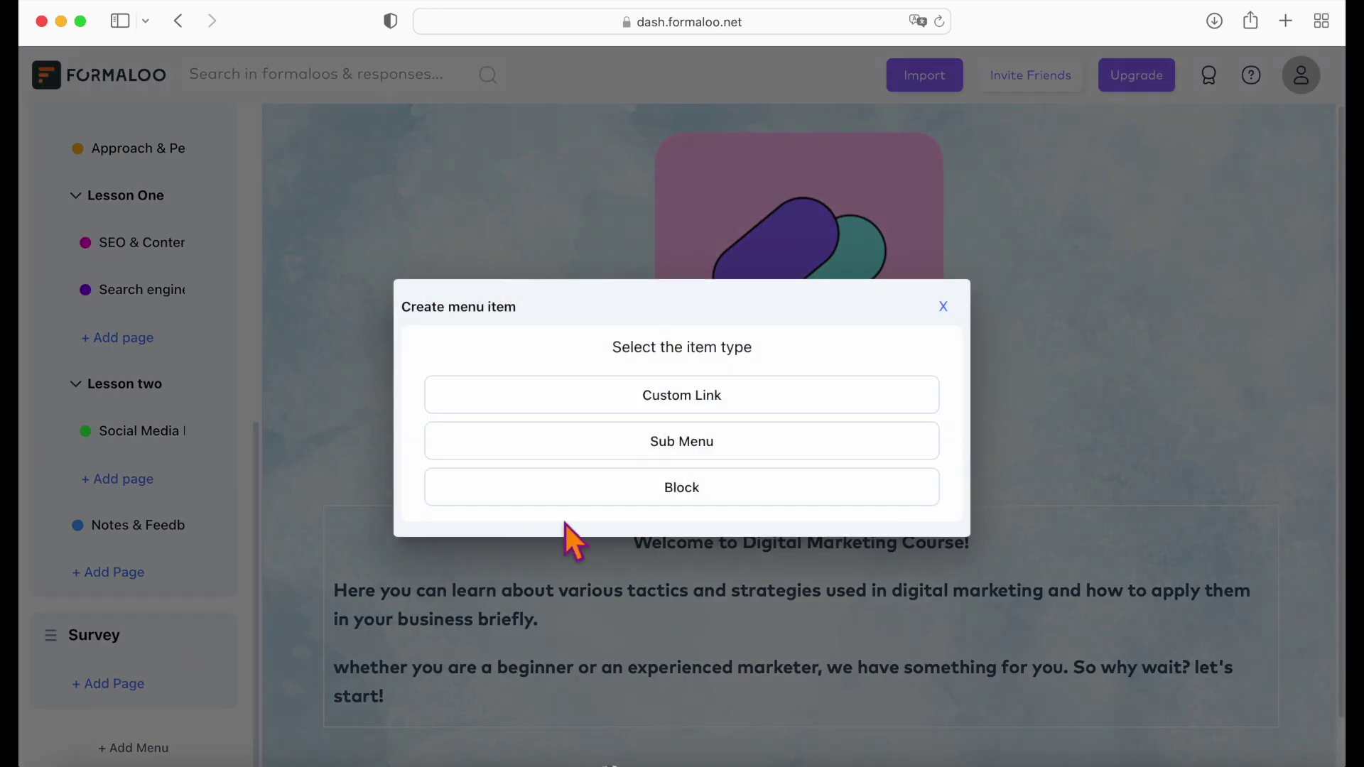
left_click(637, 497)
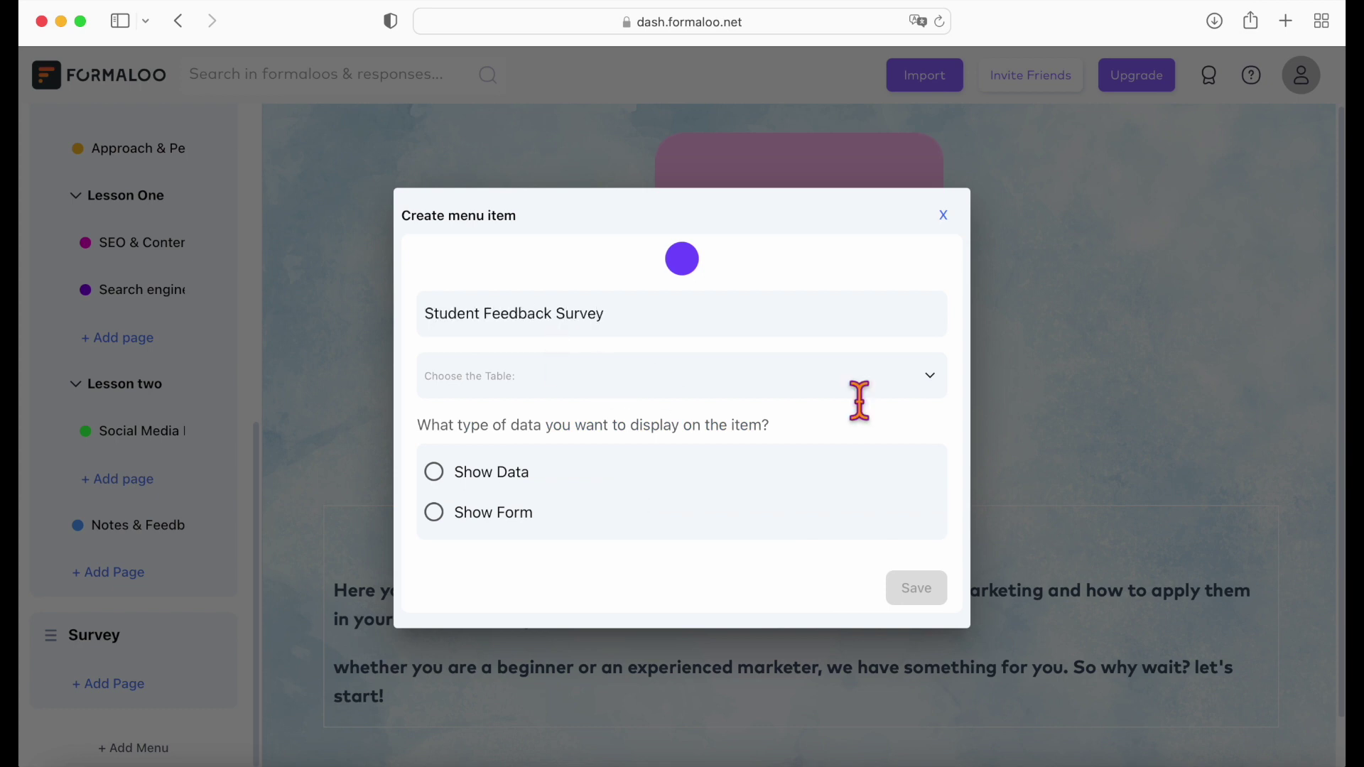
left_click(936, 384)
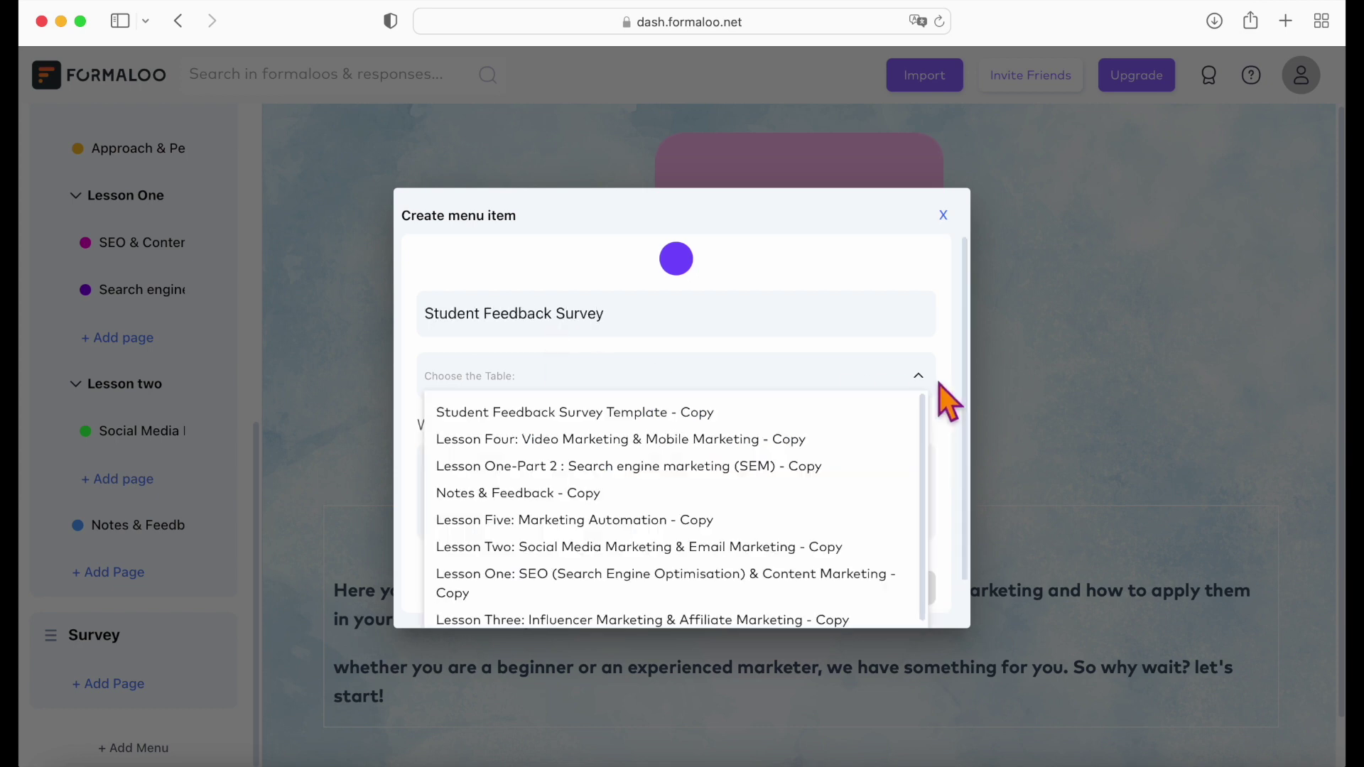
left_click(686, 416)
left_click(497, 515)
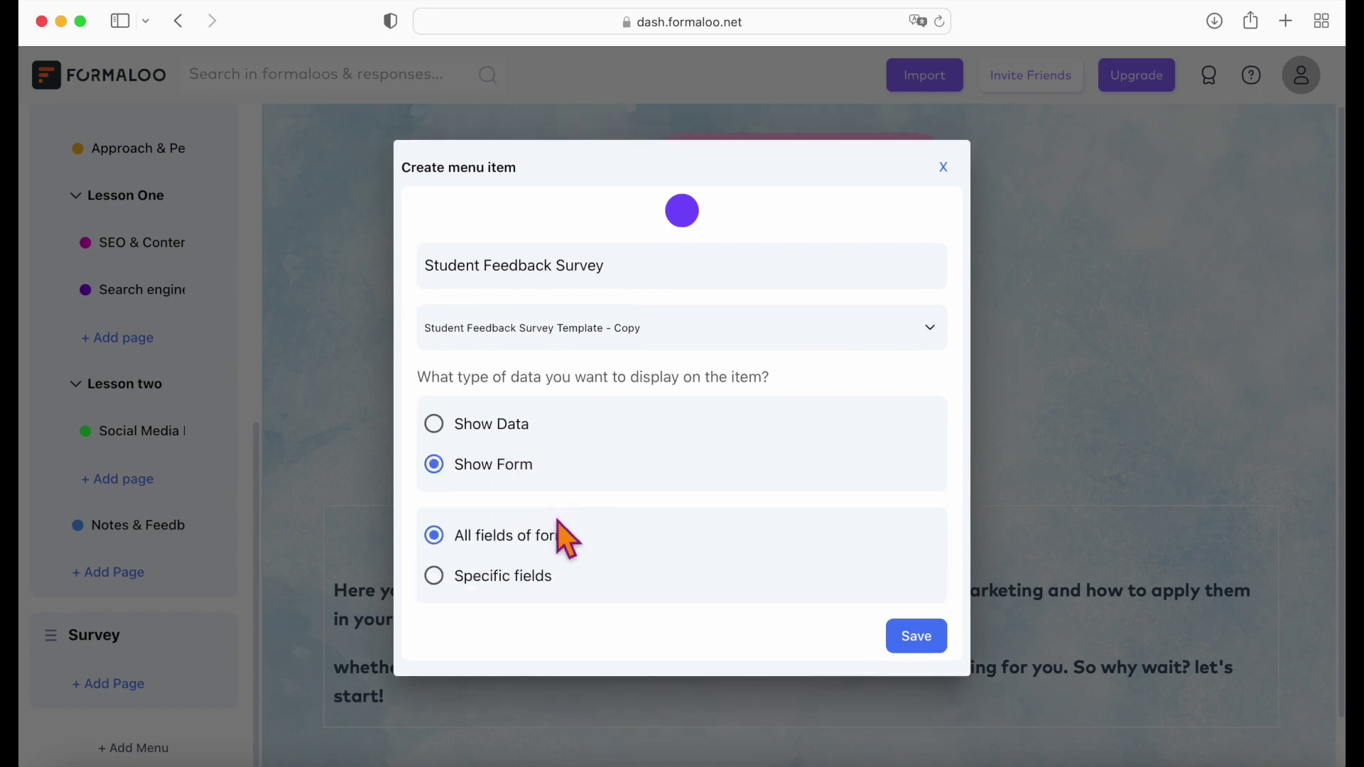
left_click(911, 637)
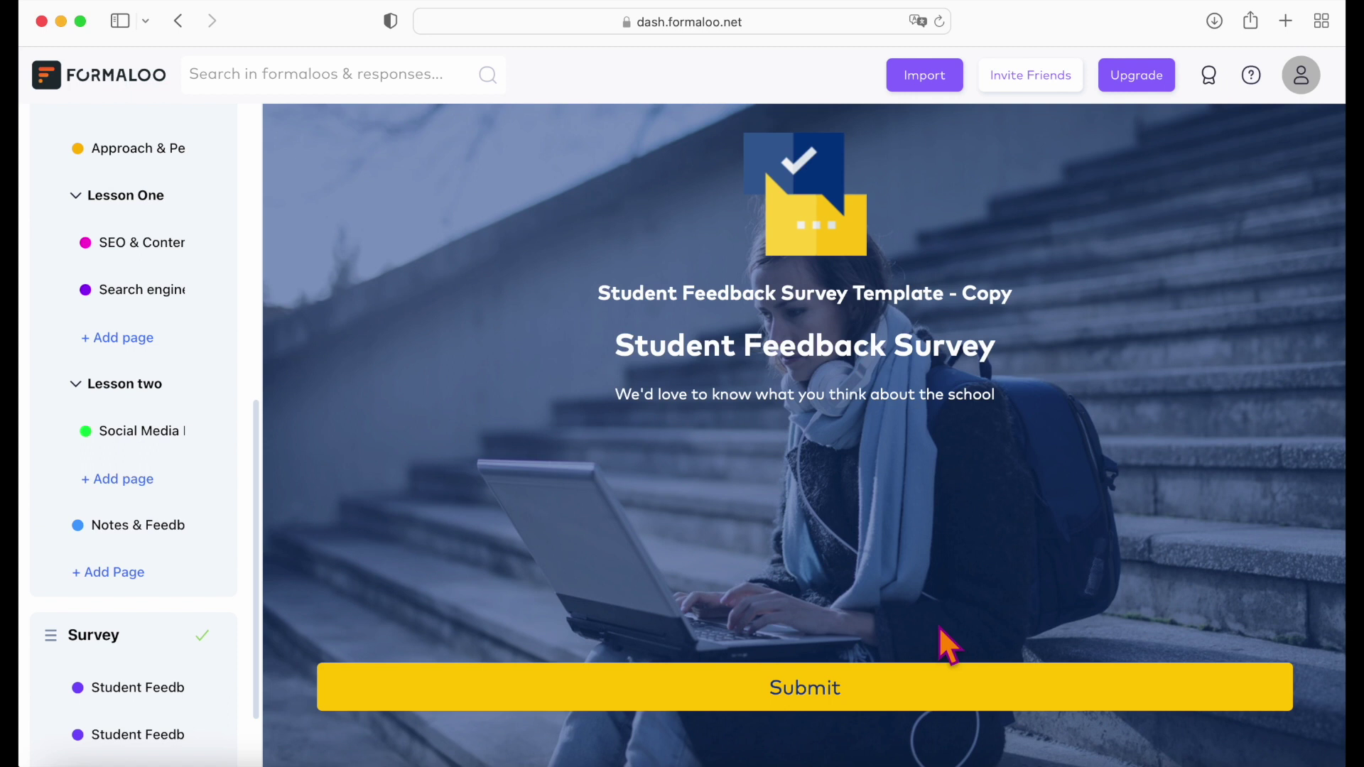
scroll(959, 490, "down", 15)
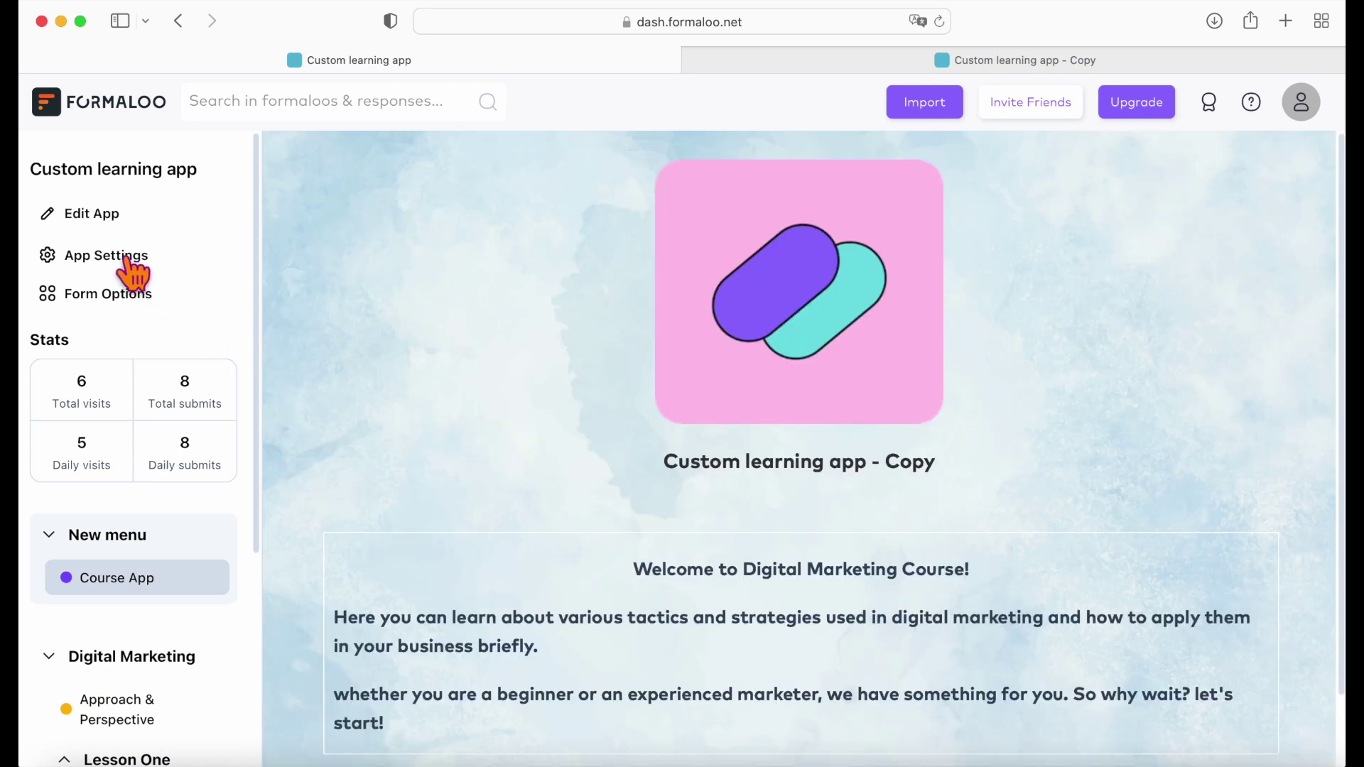
Switch on Enable public view in the Custom learning app's settings and save it.
left_click(107, 257)
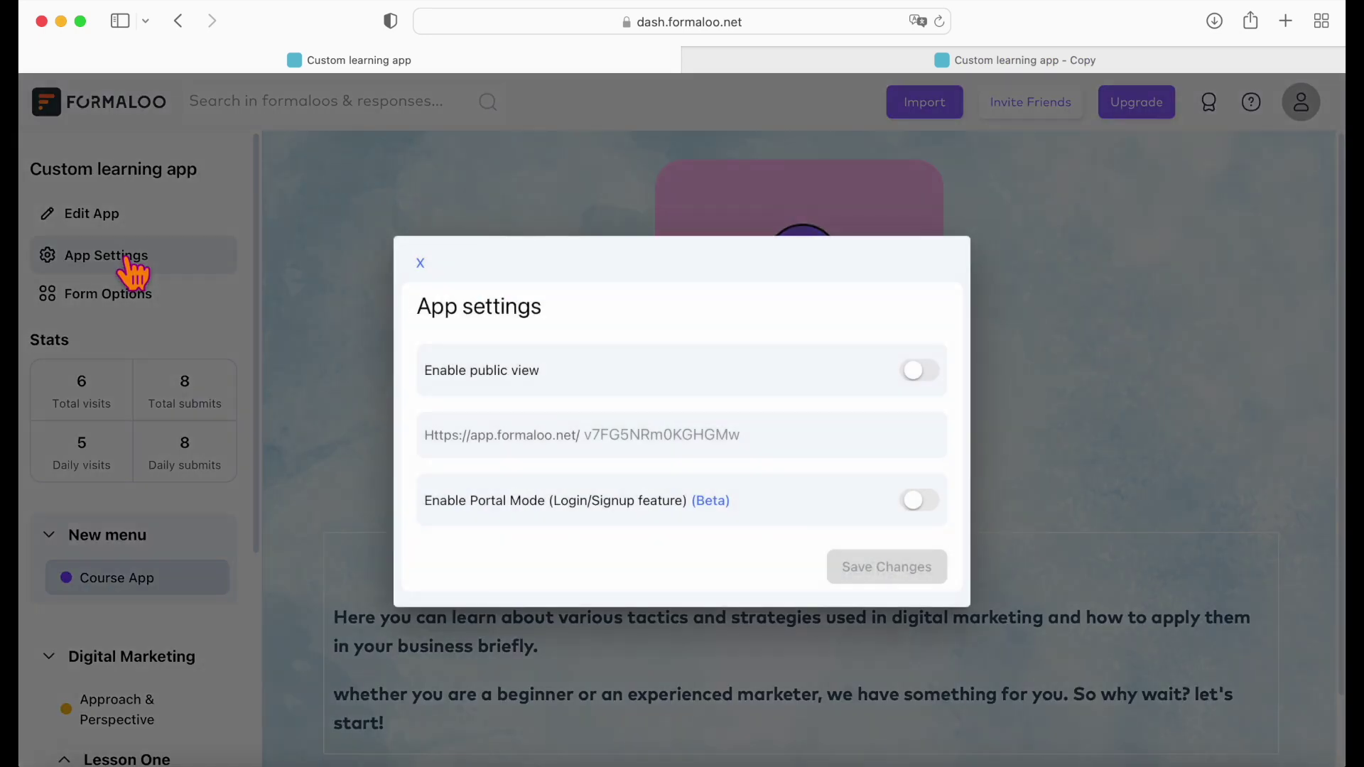
left_click(919, 375)
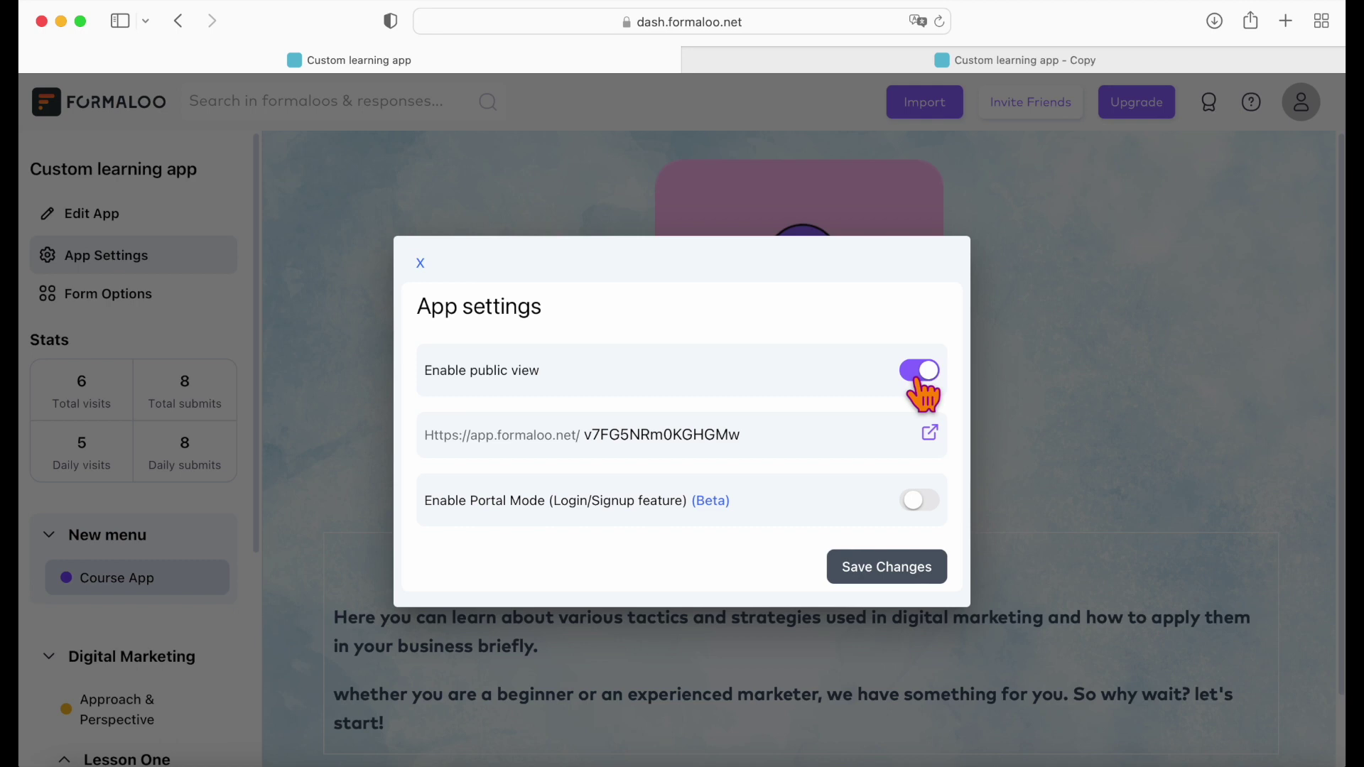
left_click(886, 567)
scroll(130, 327, "down", 5)
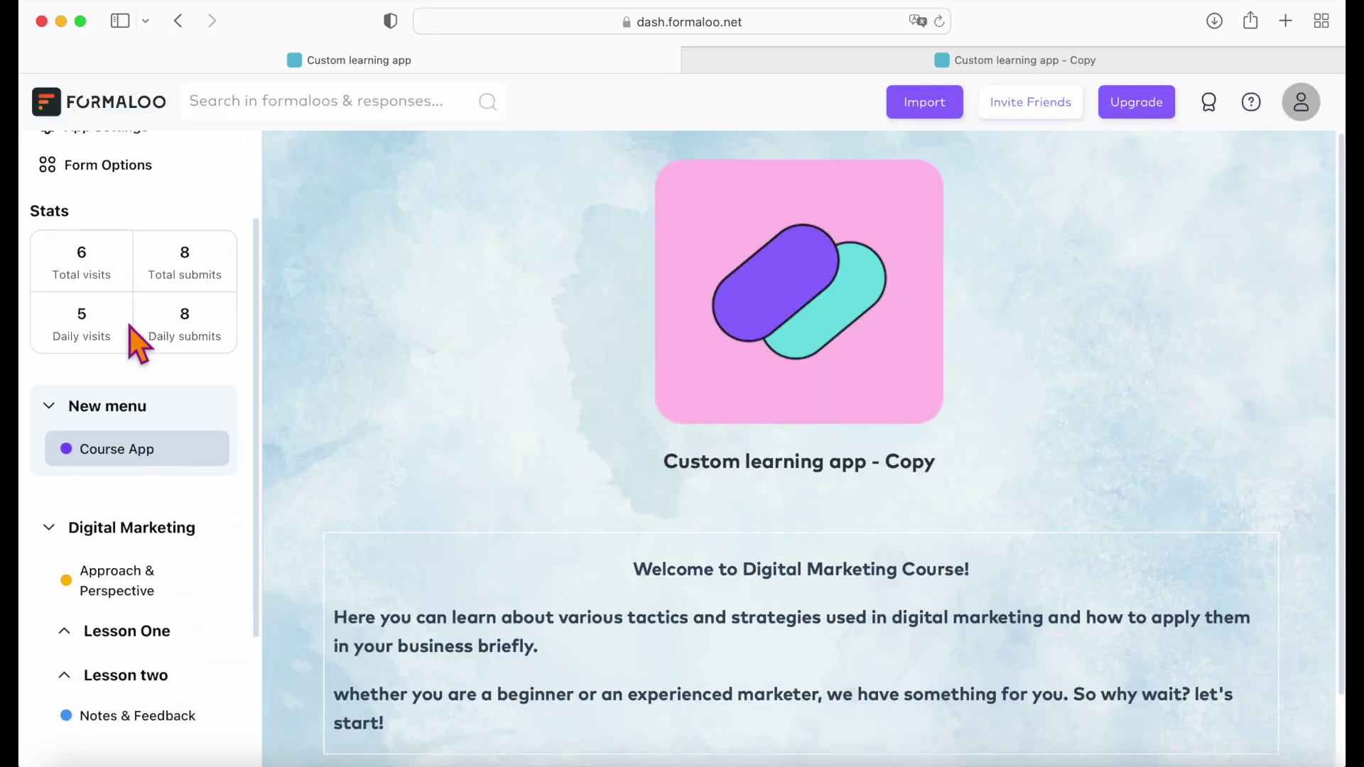
scroll(130, 333, "up", 8)
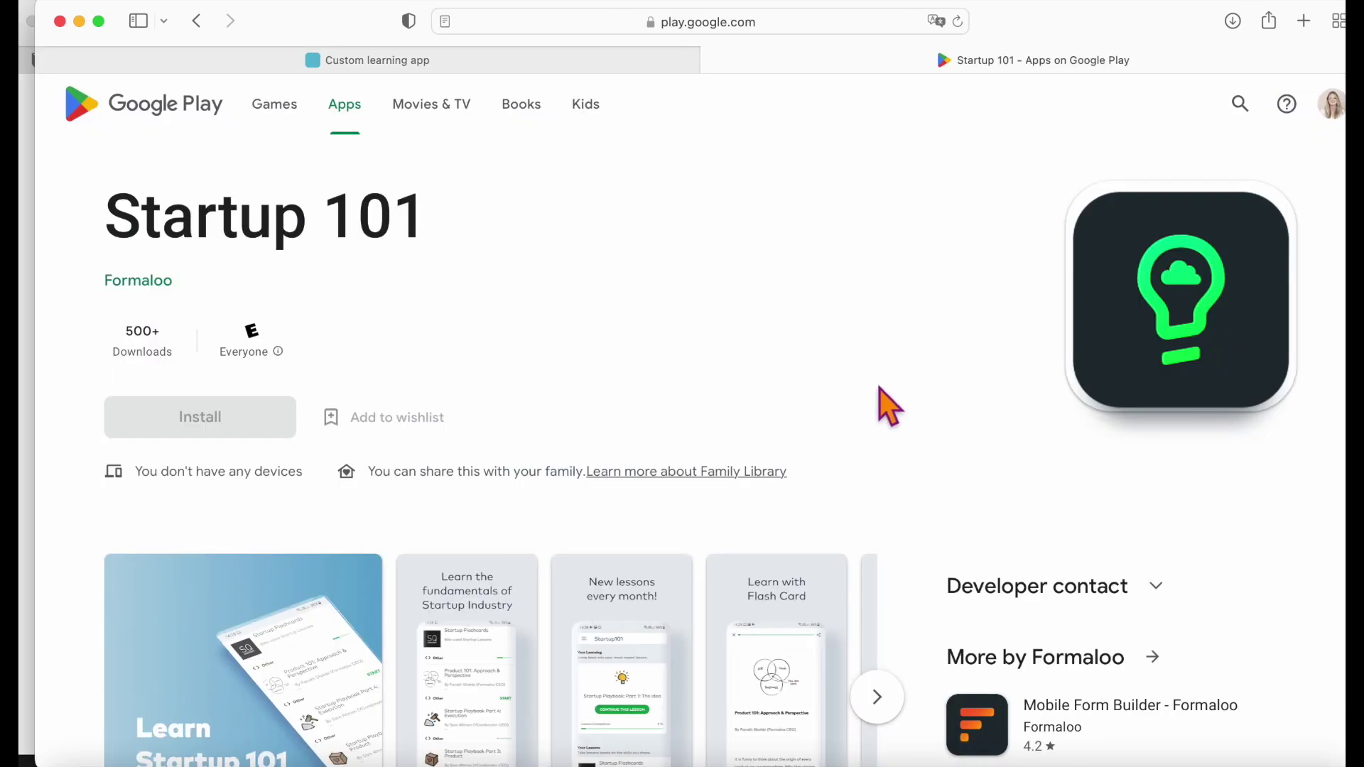
scroll(788, 394, "down", 4)
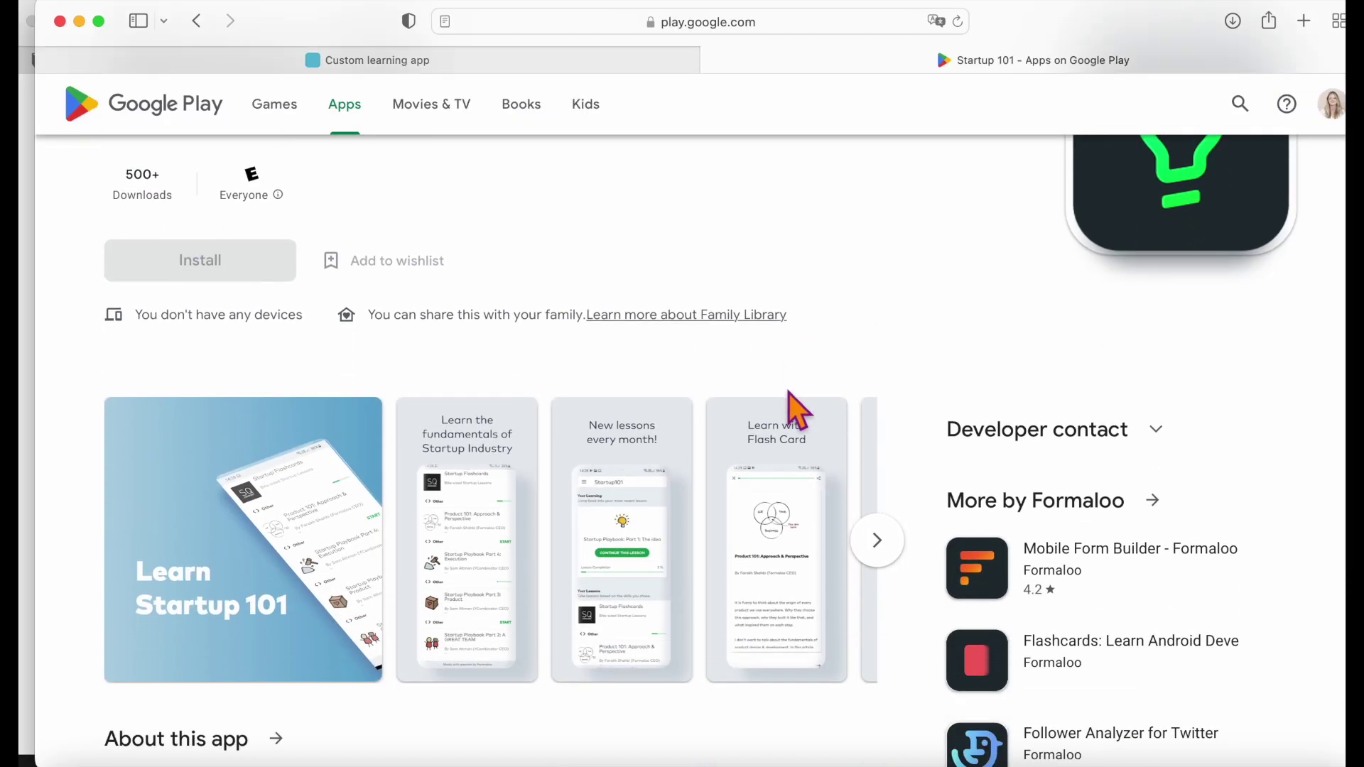
scroll(789, 392, "down", 6)
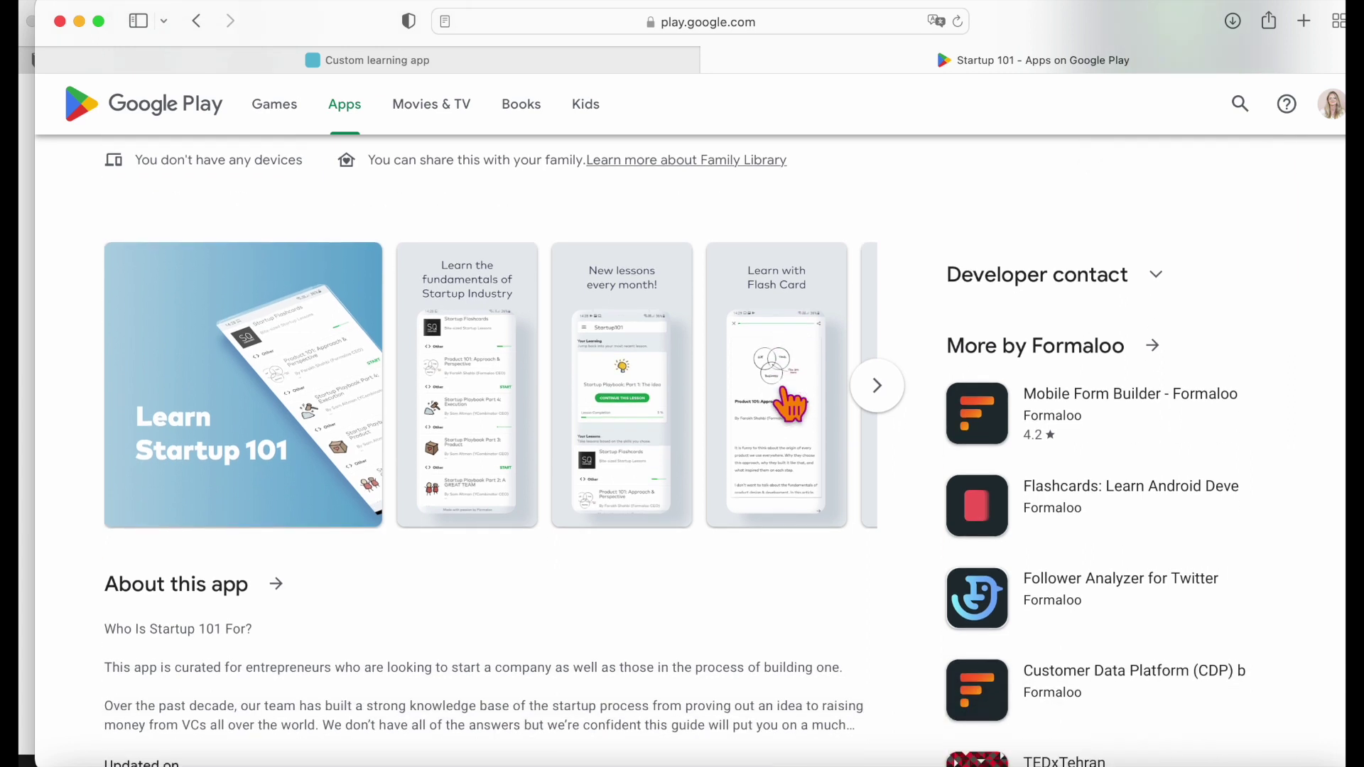
scroll(790, 405, "down", 1)
scroll(790, 405, "down", 1)
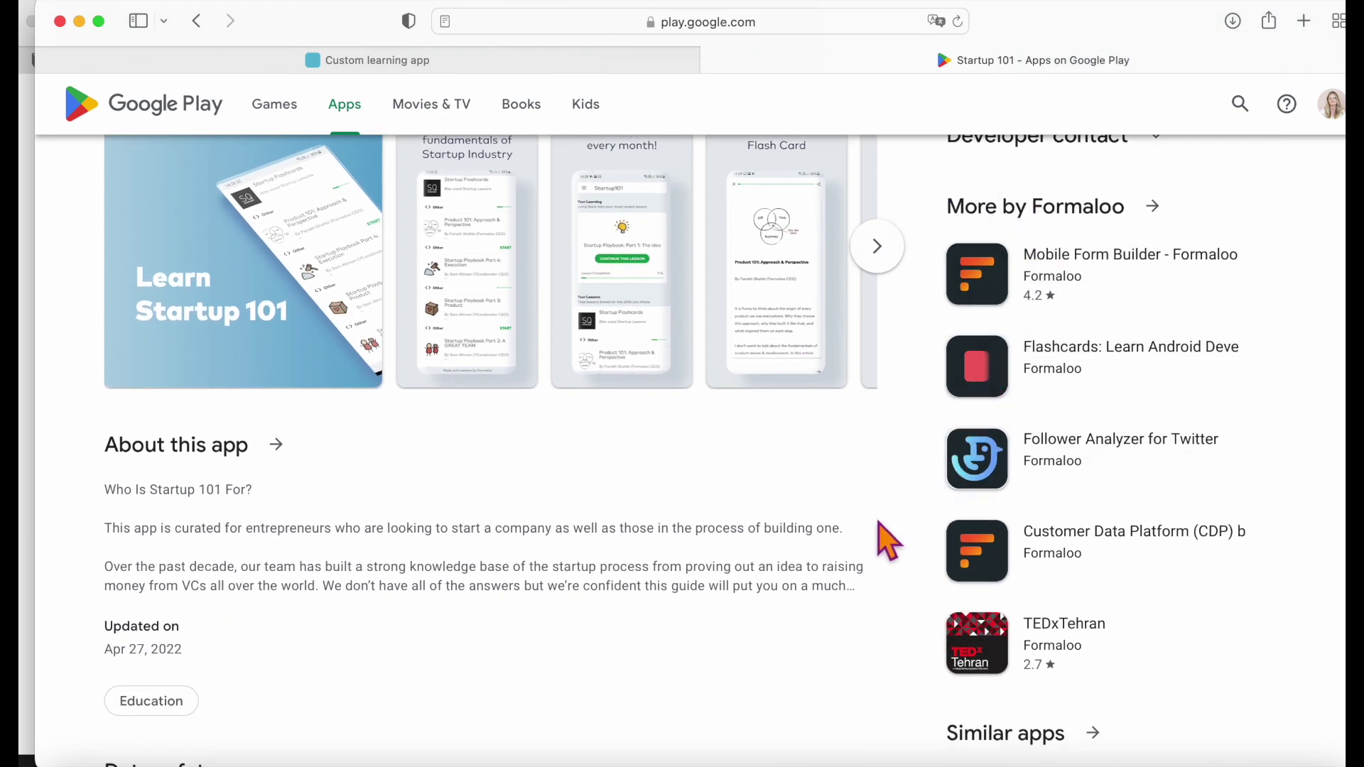
scroll(814, 575, "down", 2)
scroll(813, 575, "down", 1)
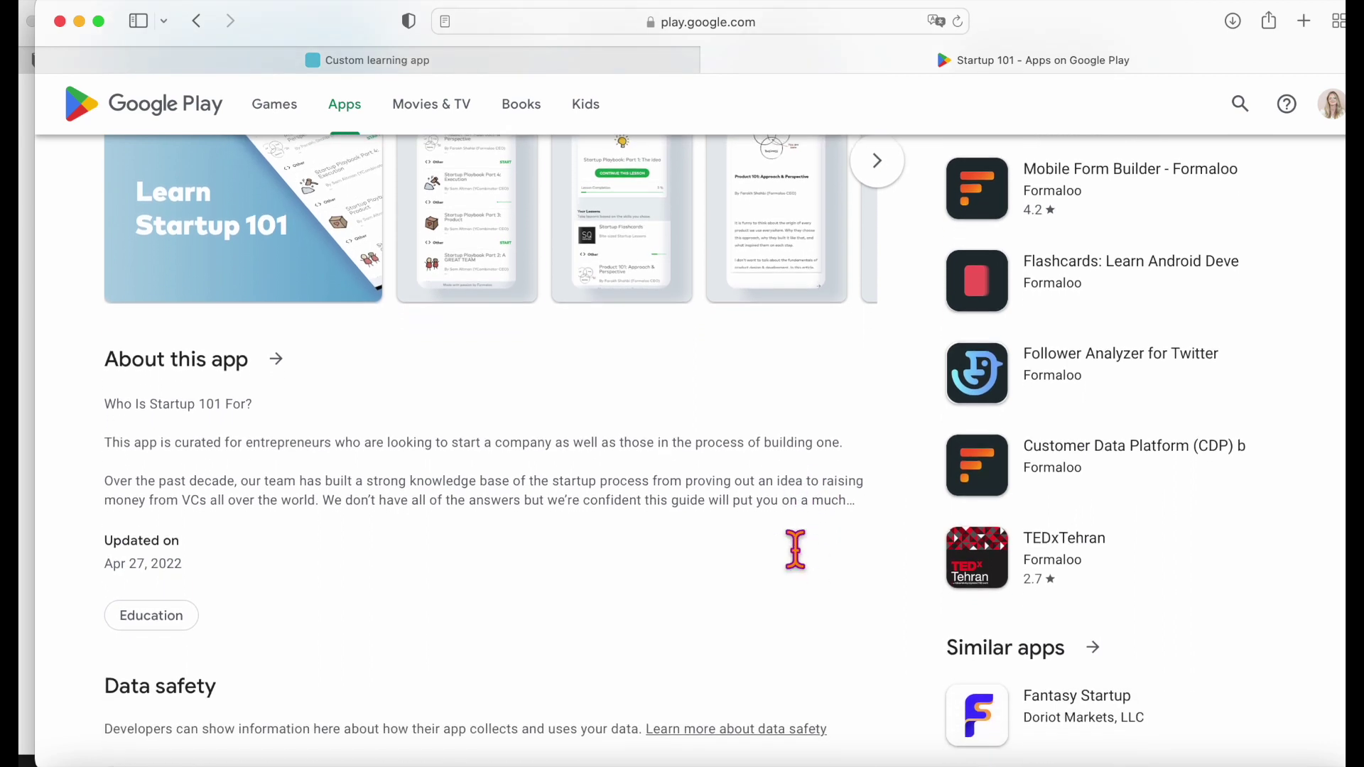
scroll(807, 569, "down", 3)
scroll(797, 556, "down", 9)
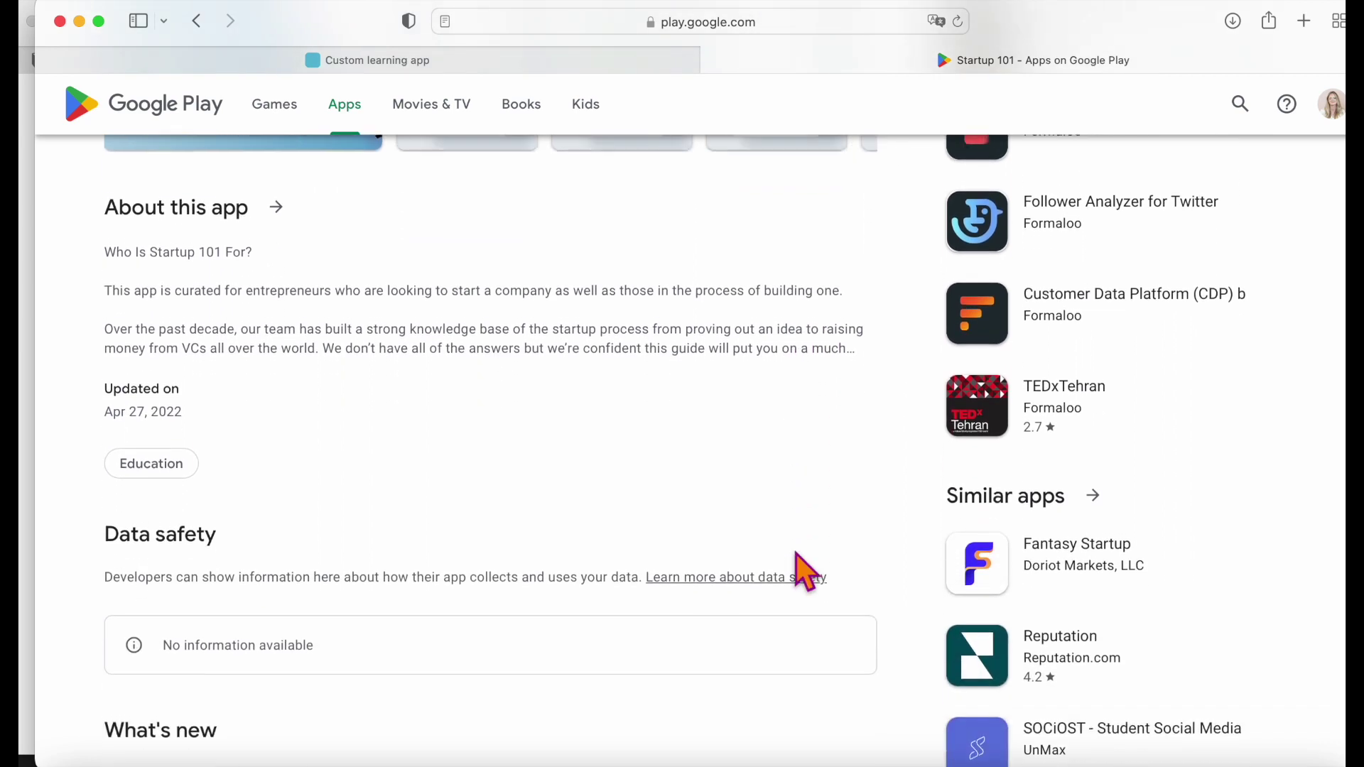
scroll(796, 556, "down", 7)
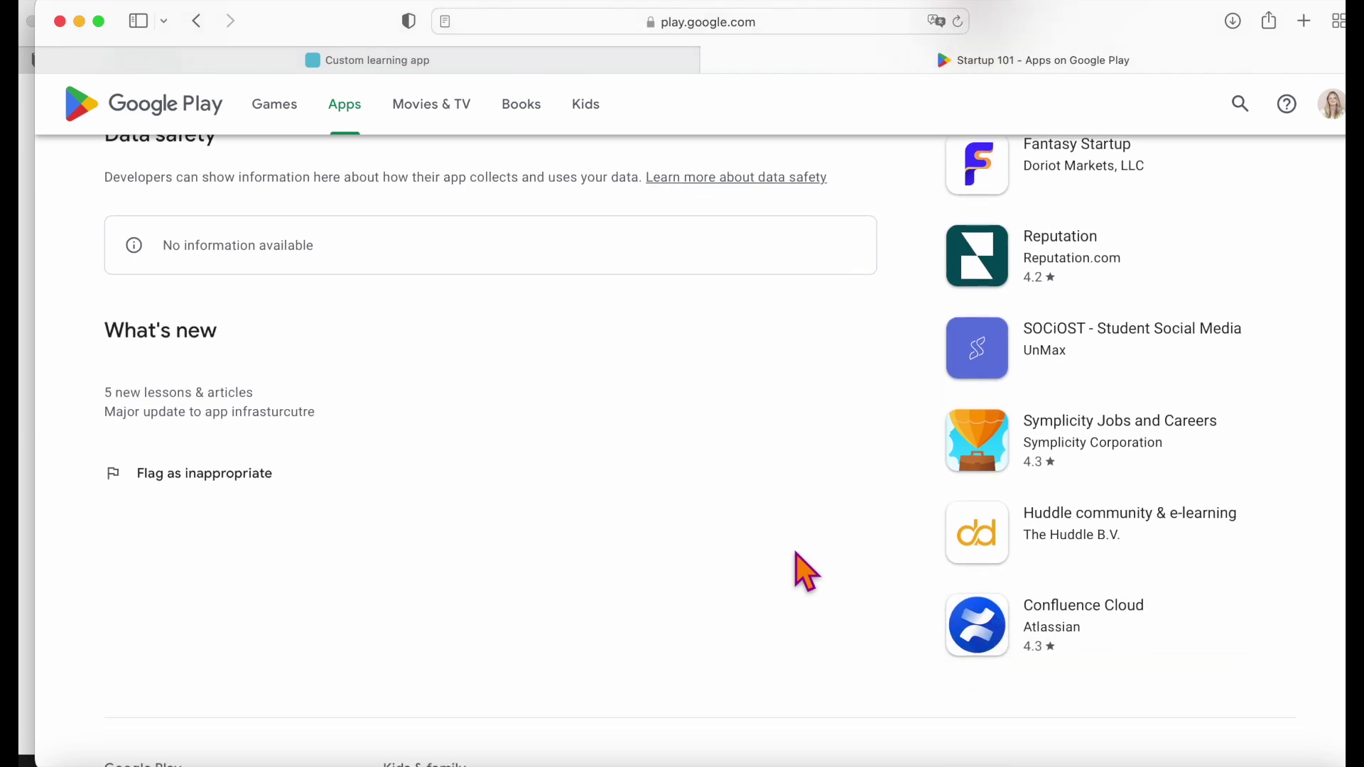
scroll(795, 556, "up", 20)
scroll(795, 556, "up", 13)
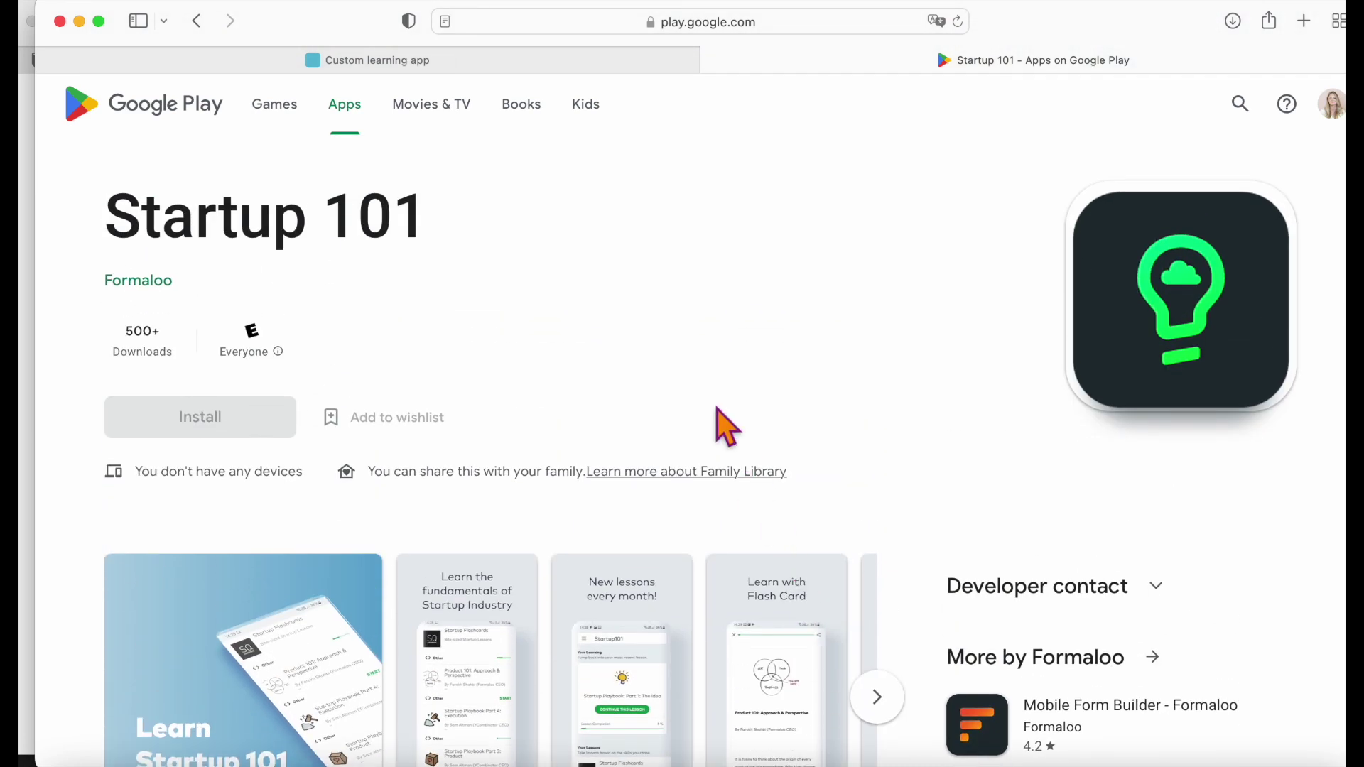
Go back to the formaloo-android-learn-android-development repo, read its README, then return to the Custom learning app tab.
key("super+bracketleft")
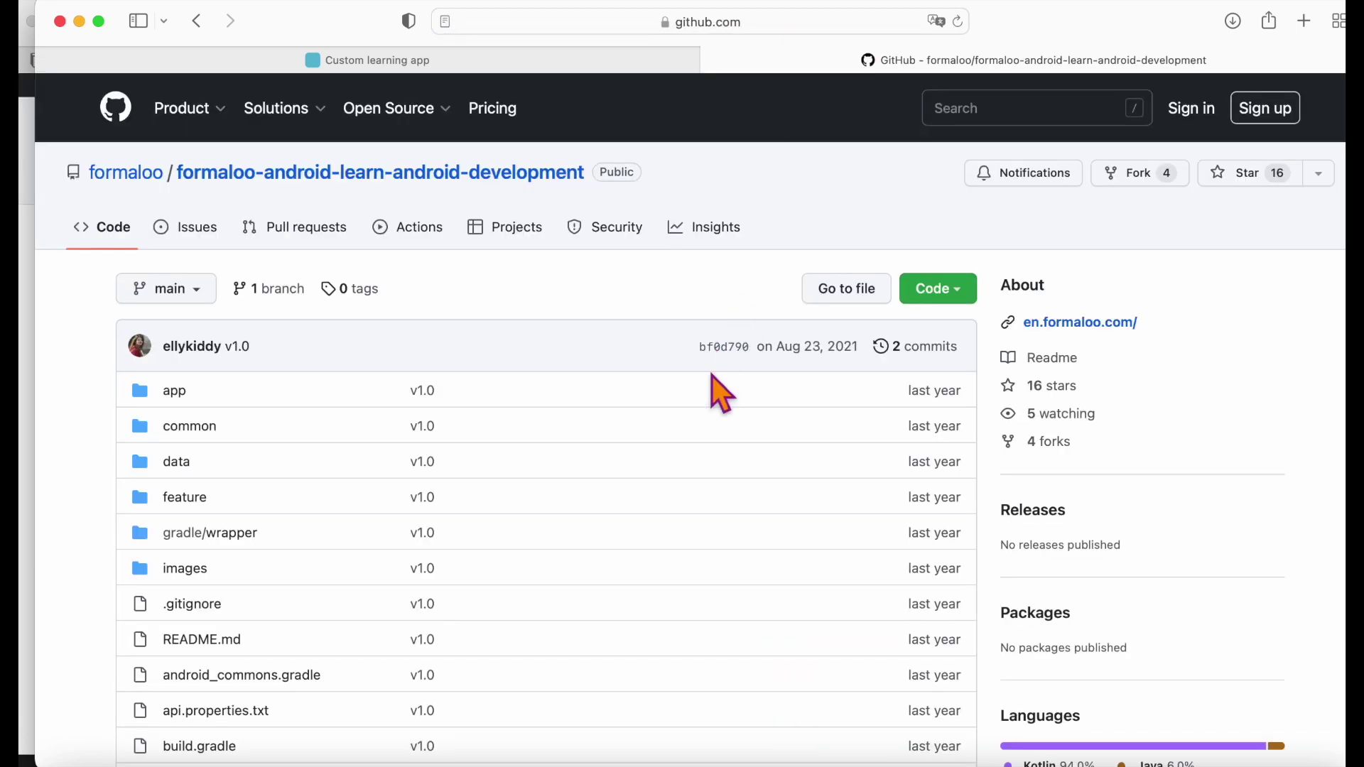
scroll(711, 377, "down", 4)
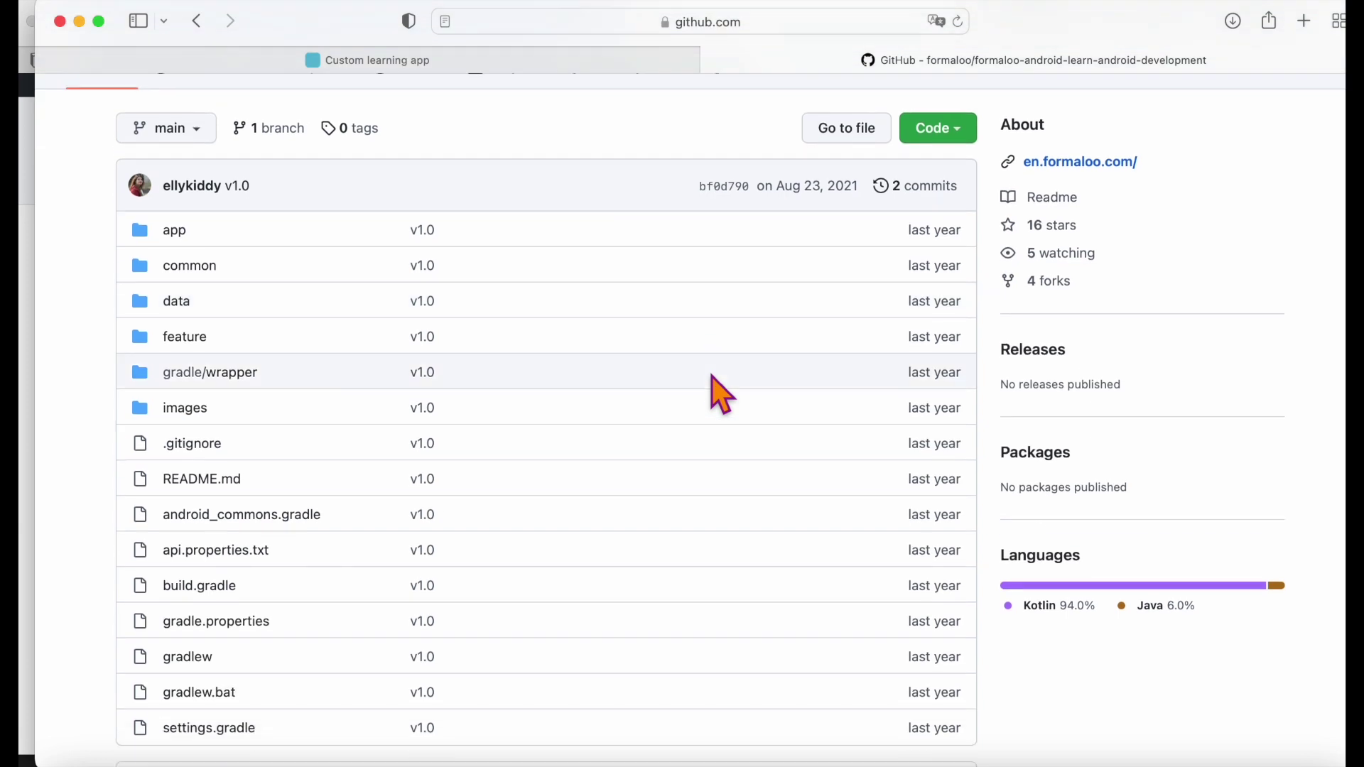
scroll(712, 377, "down", 3)
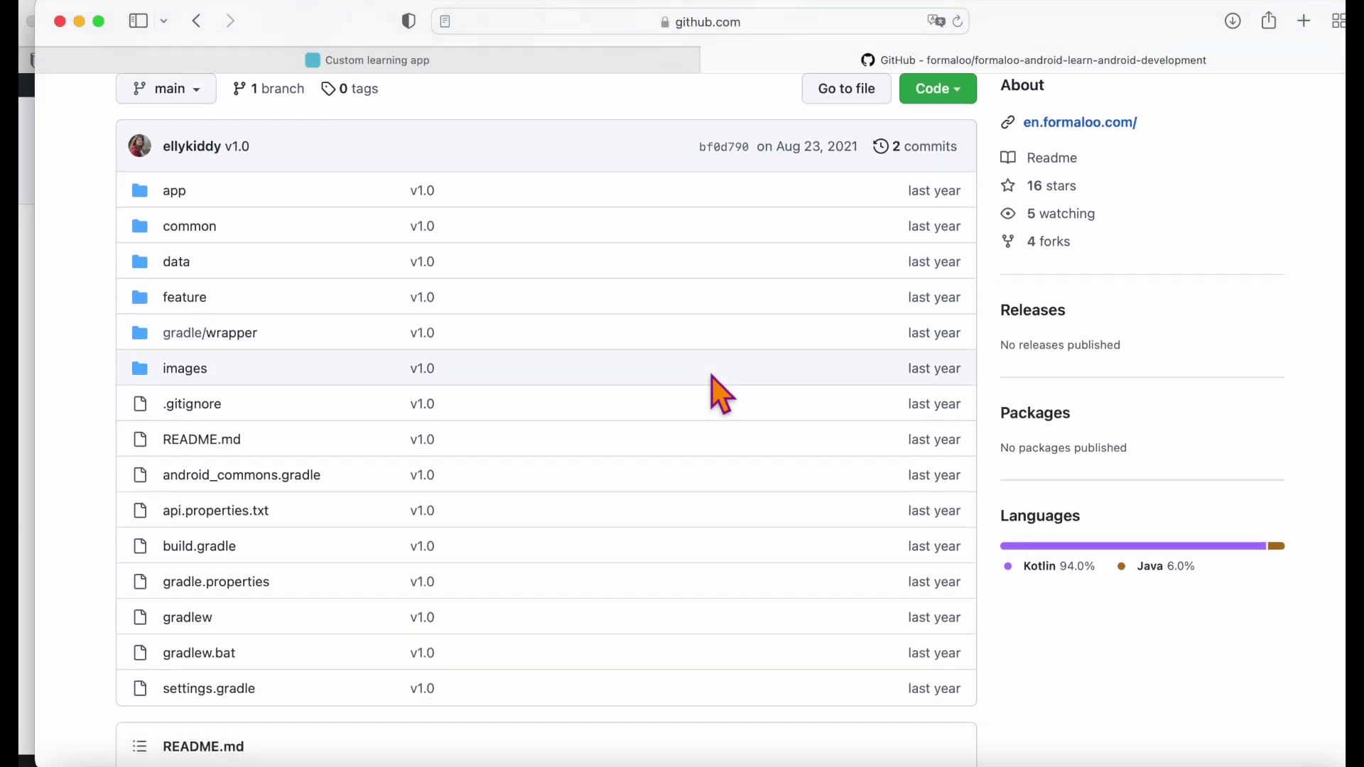
scroll(712, 377, "down", 8)
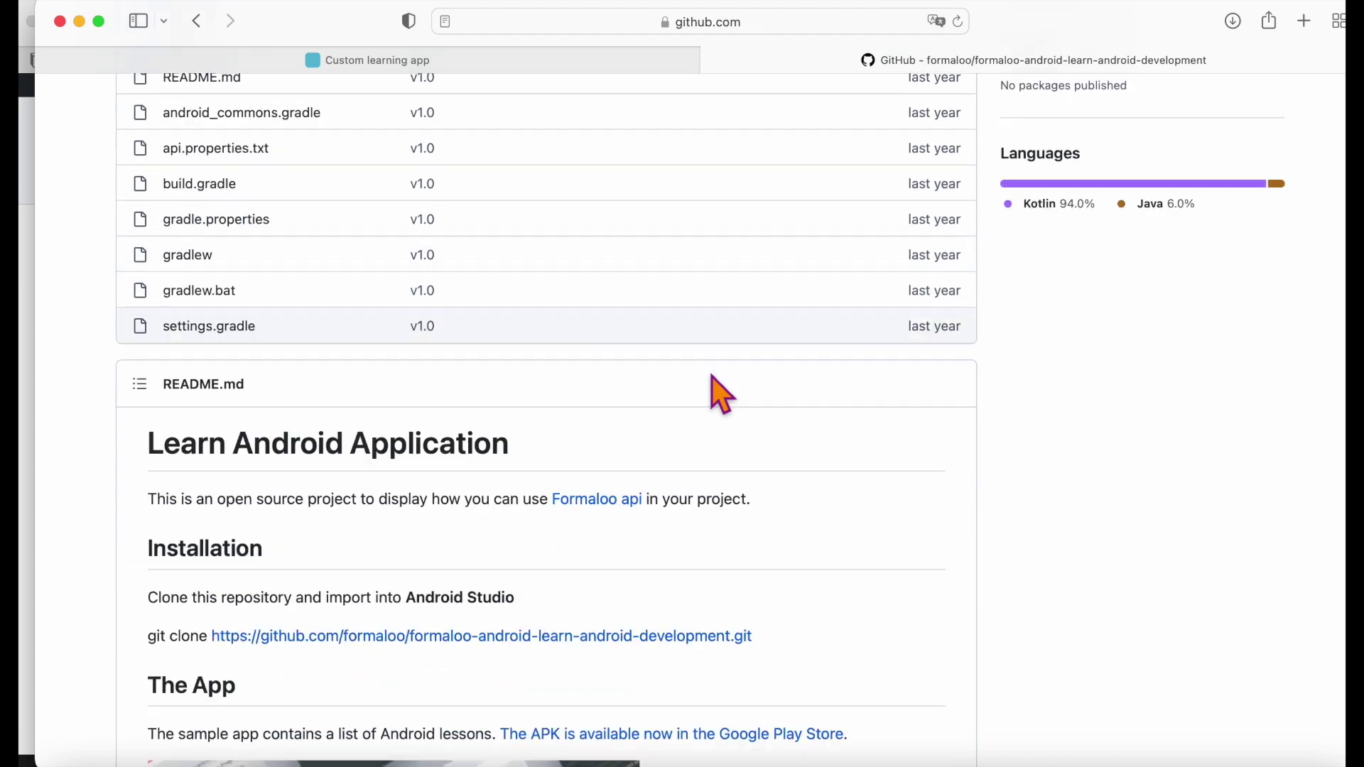
scroll(712, 378, "down", 5)
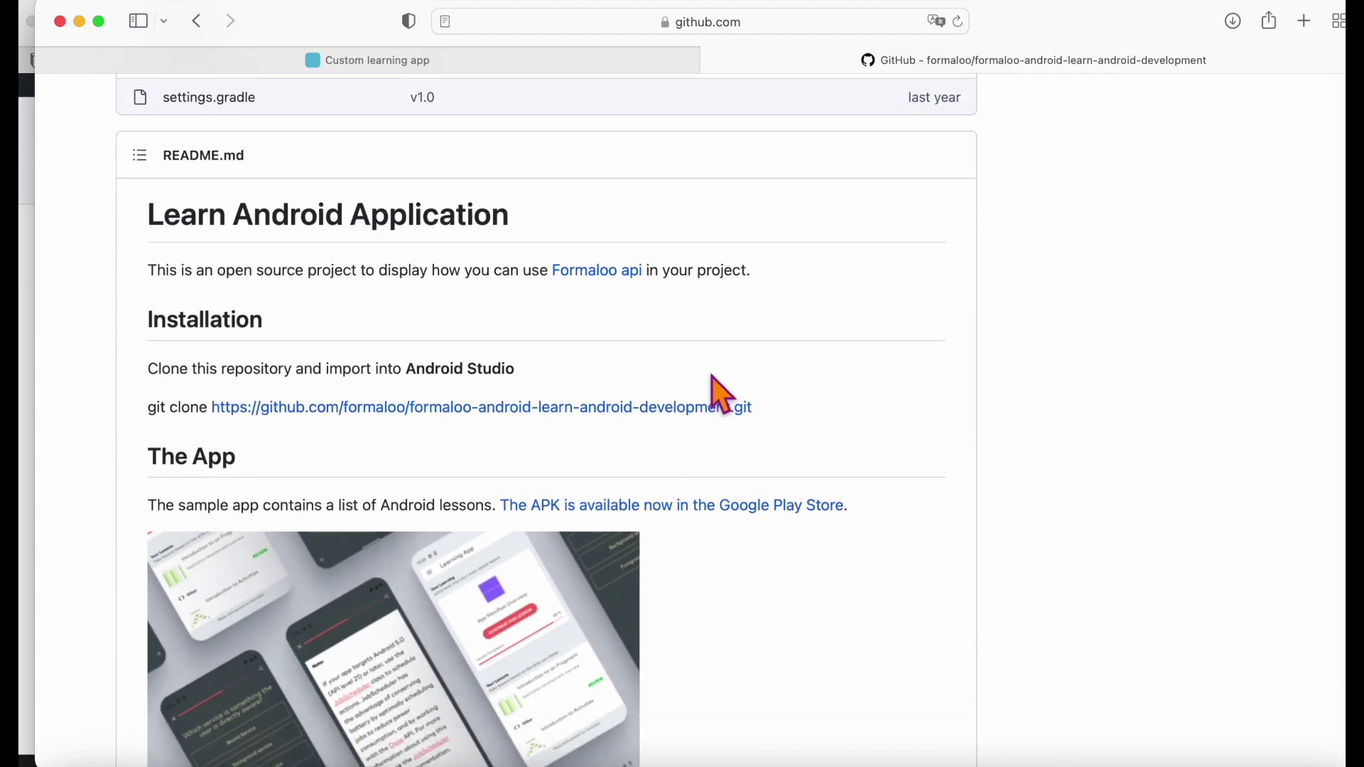
scroll(713, 378, "down", 13)
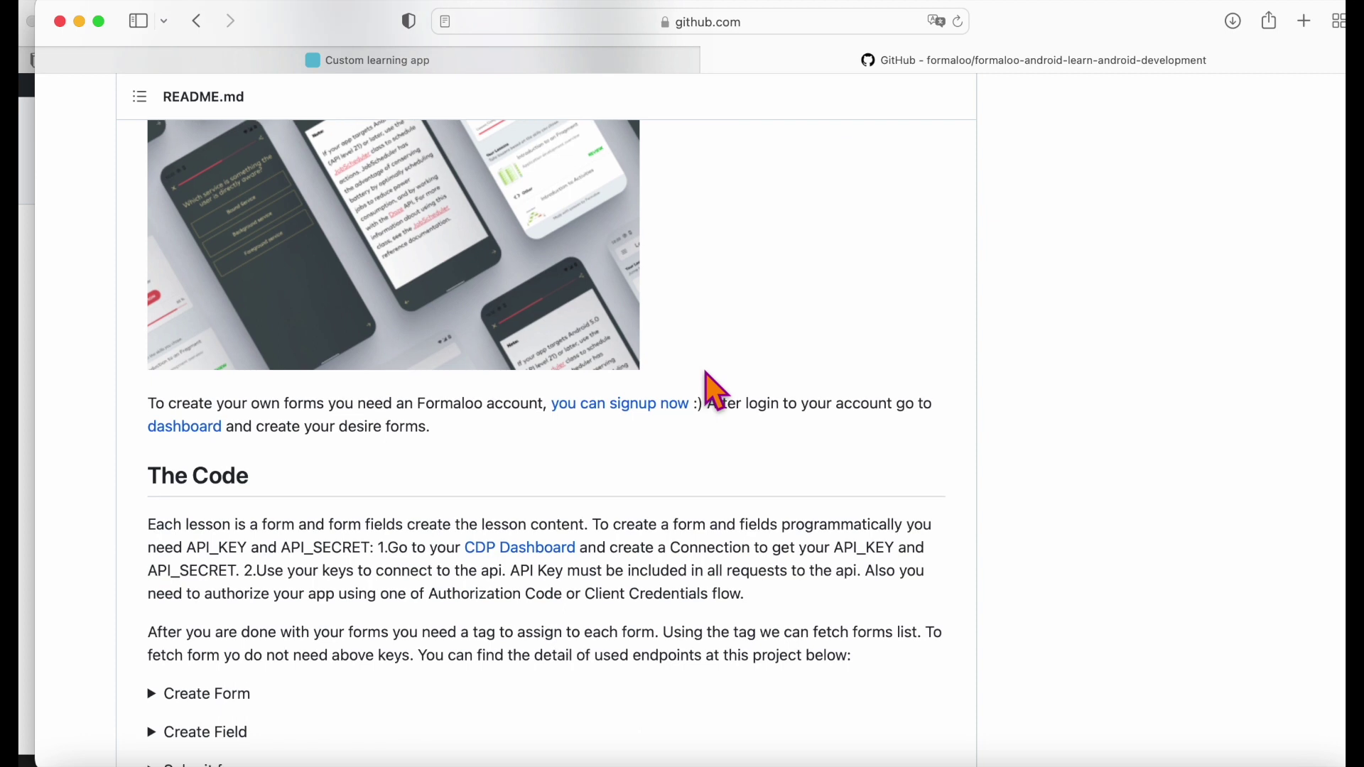
scroll(716, 392, "down", 4)
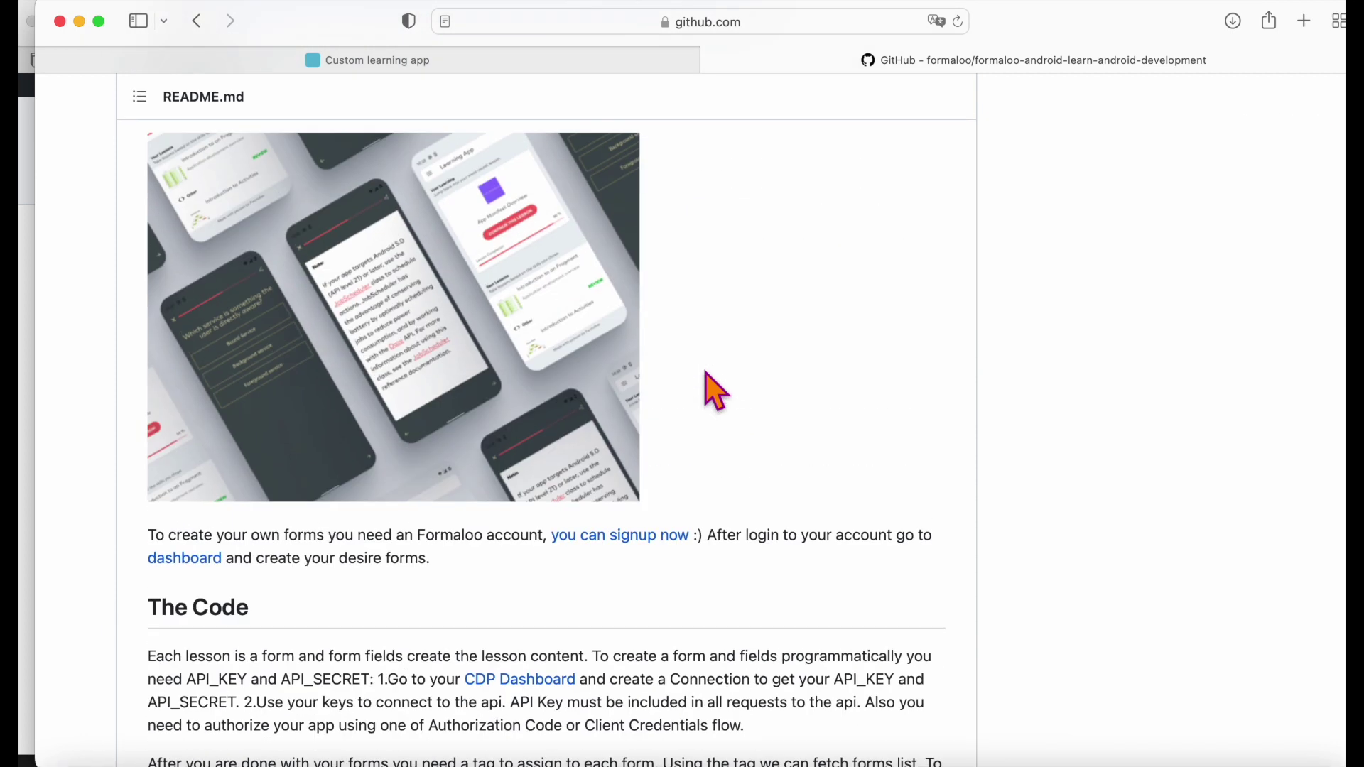
scroll(713, 382, "up", 8)
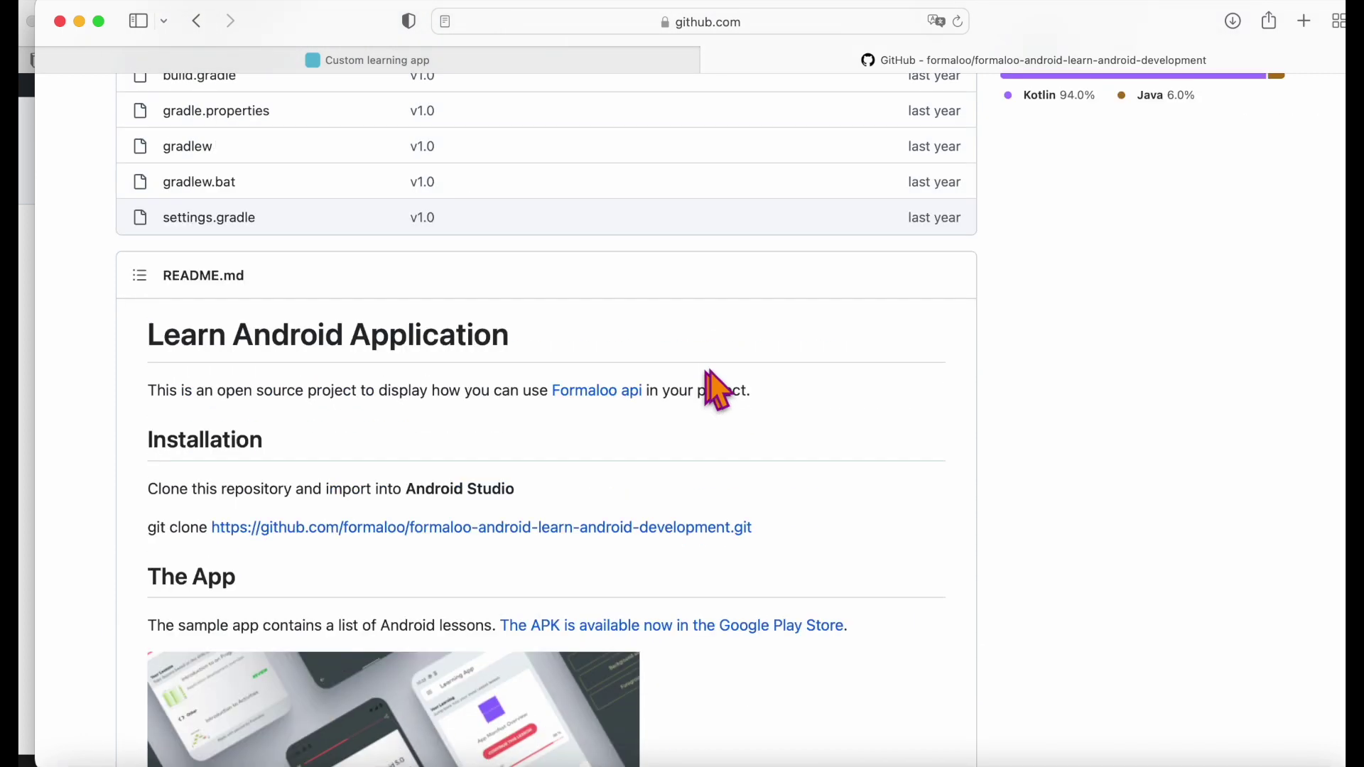
left_click(601, 62)
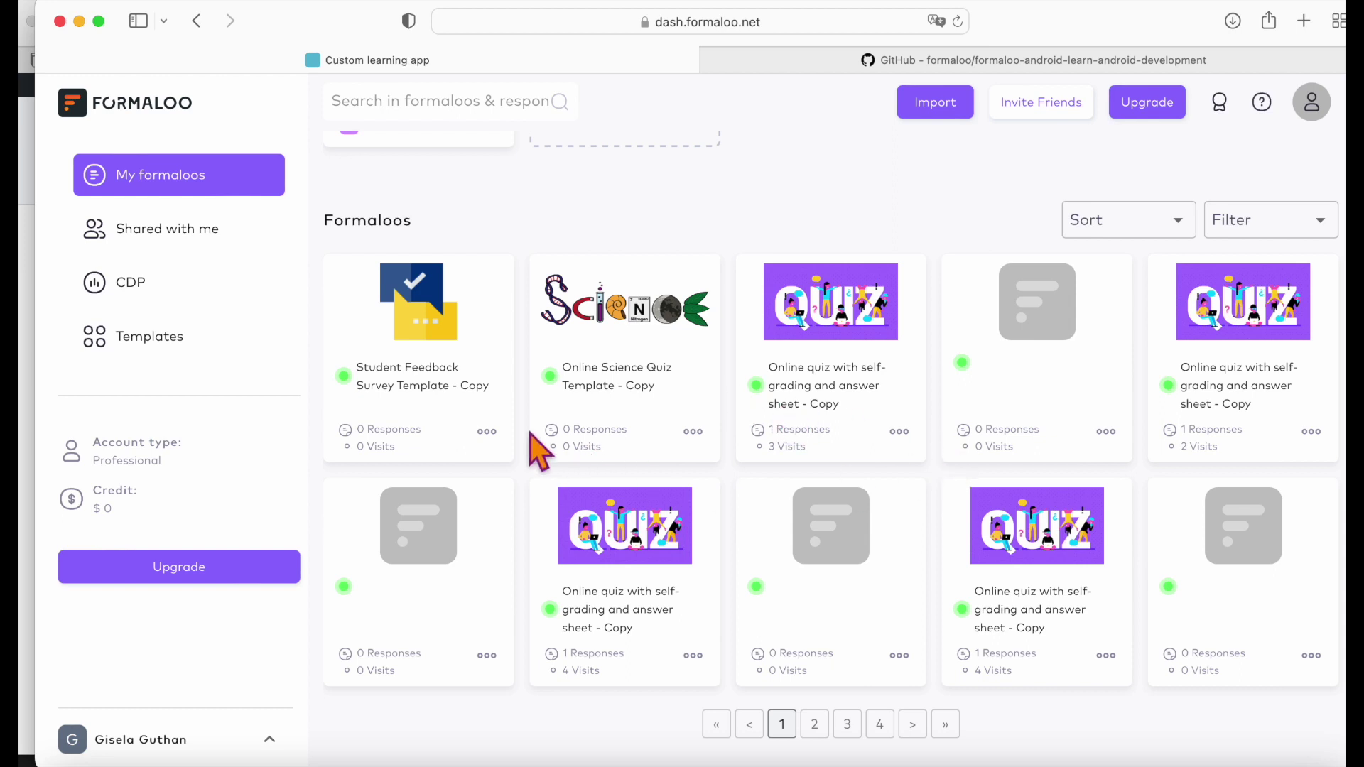
scroll(495, 398, "up", 1)
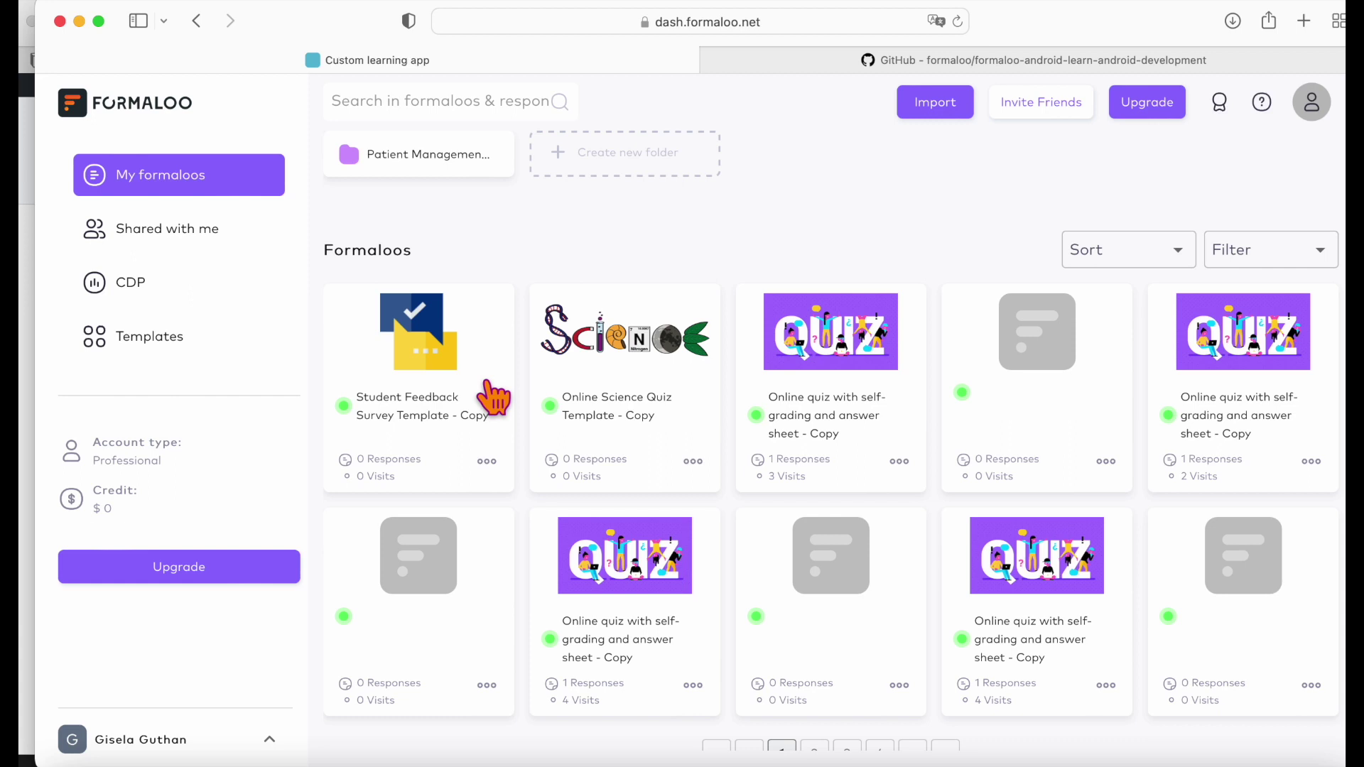
scroll(495, 398, "up", 5)
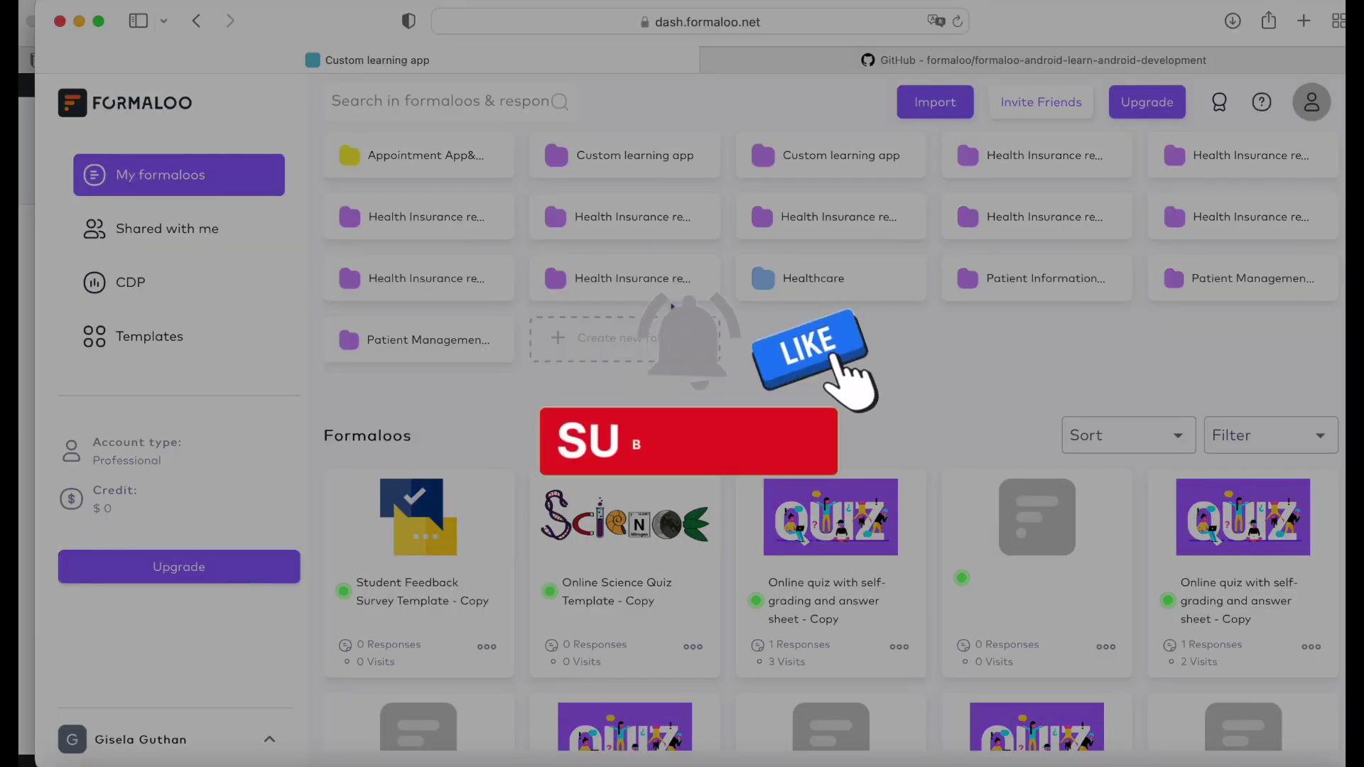
left_click(672, 307)
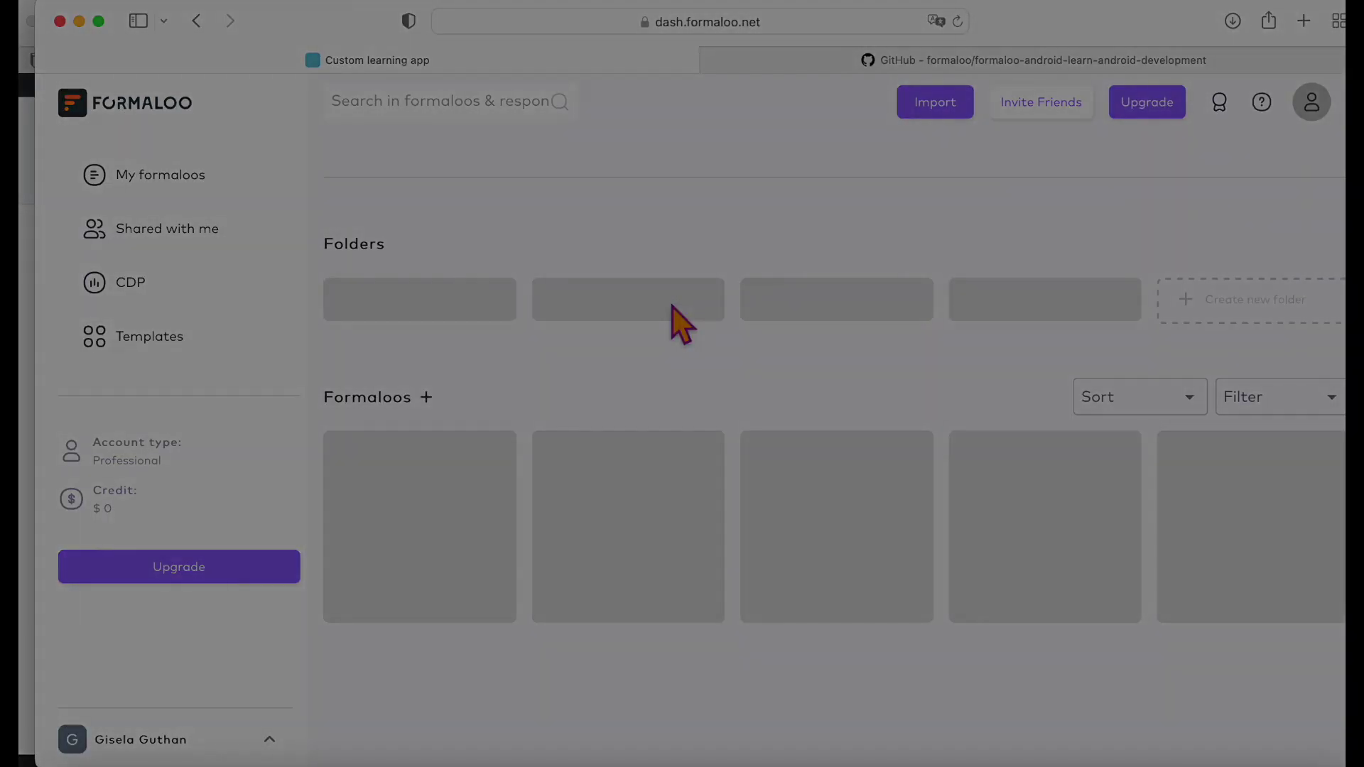